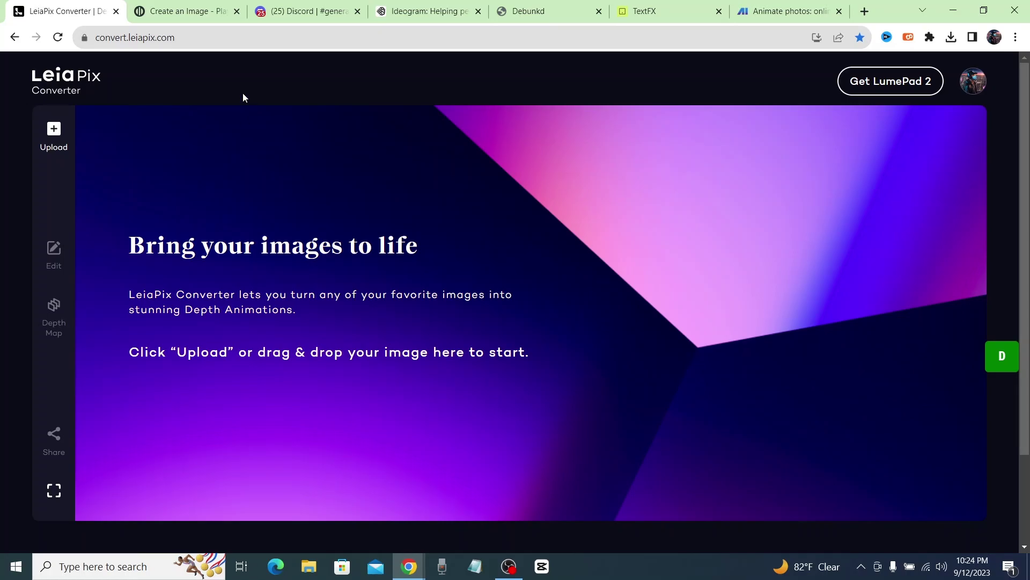
Upload the Desktop image named 24, showing the woman in a yellow hood, for depth animation
{"action": "left_click", "coordinate": [54, 134]}
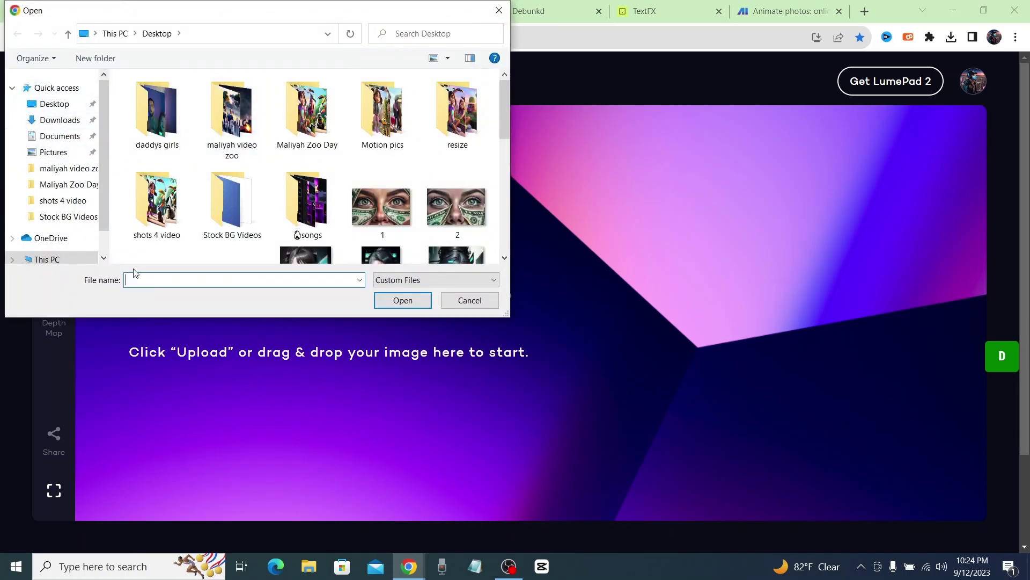
{"action": "scroll", "coordinate": [244, 202], "scroll_direction": "down", "scroll_amount": 10}
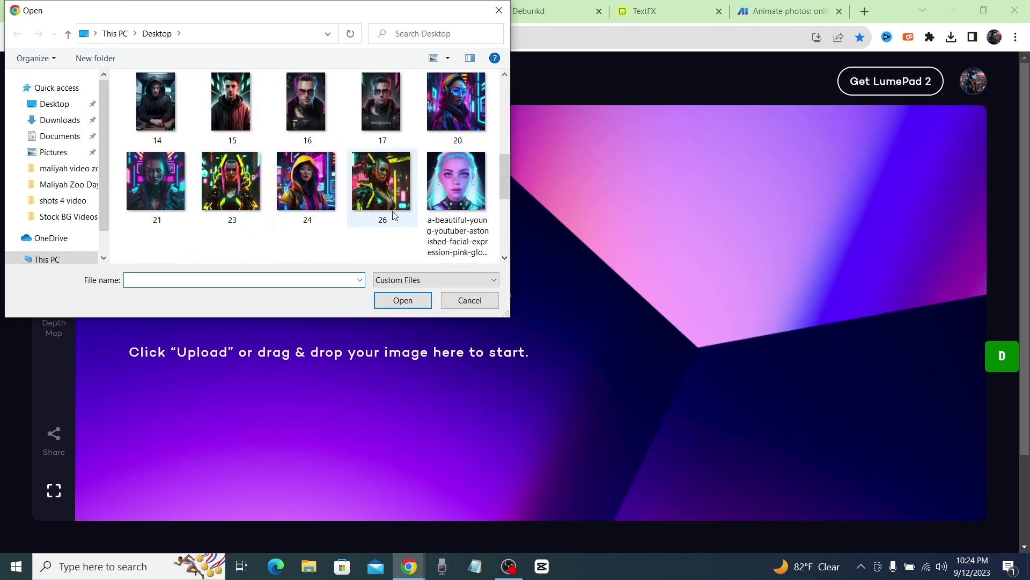
{"action": "scroll", "coordinate": [298, 215], "scroll_direction": "down", "scroll_amount": 2}
{"action": "scroll", "coordinate": [300, 212], "scroll_direction": "up", "scroll_amount": 2}
{"action": "left_click", "coordinate": [338, 184]}
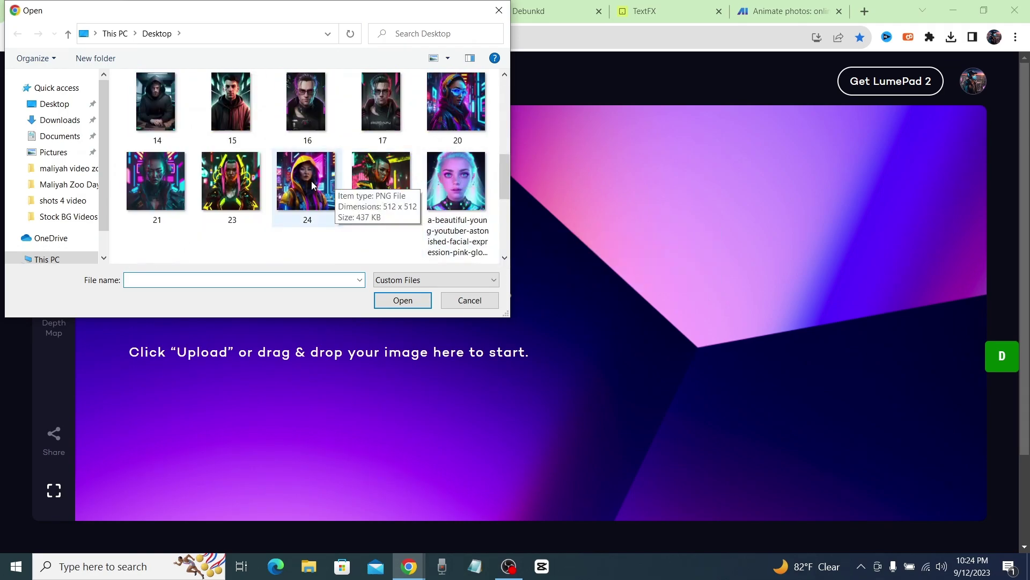
{"action": "left_click", "coordinate": [403, 302]}
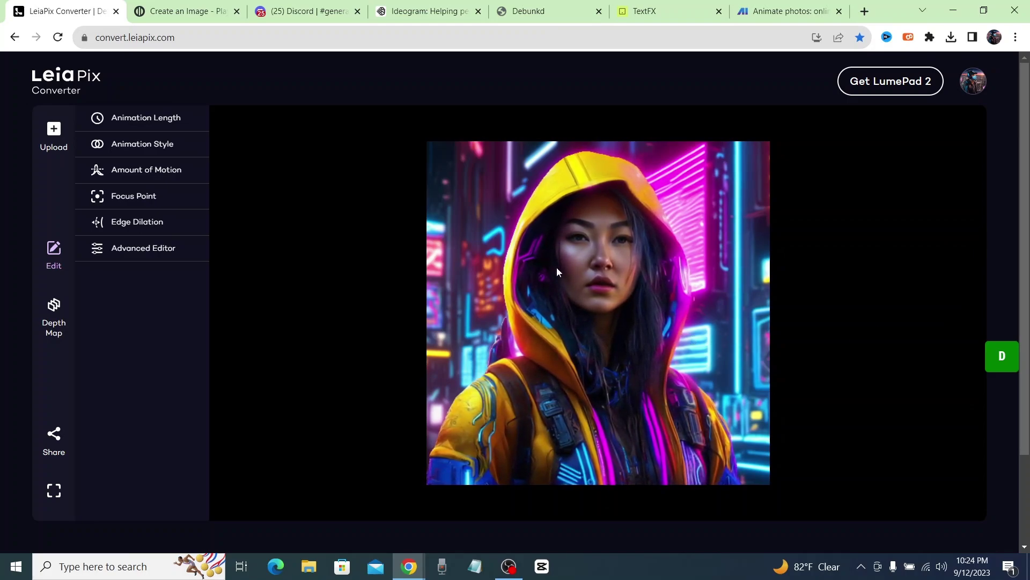
Preview the animation at a length of 1 s and set it back to 6 s
{"action": "left_click", "coordinate": [156, 119]}
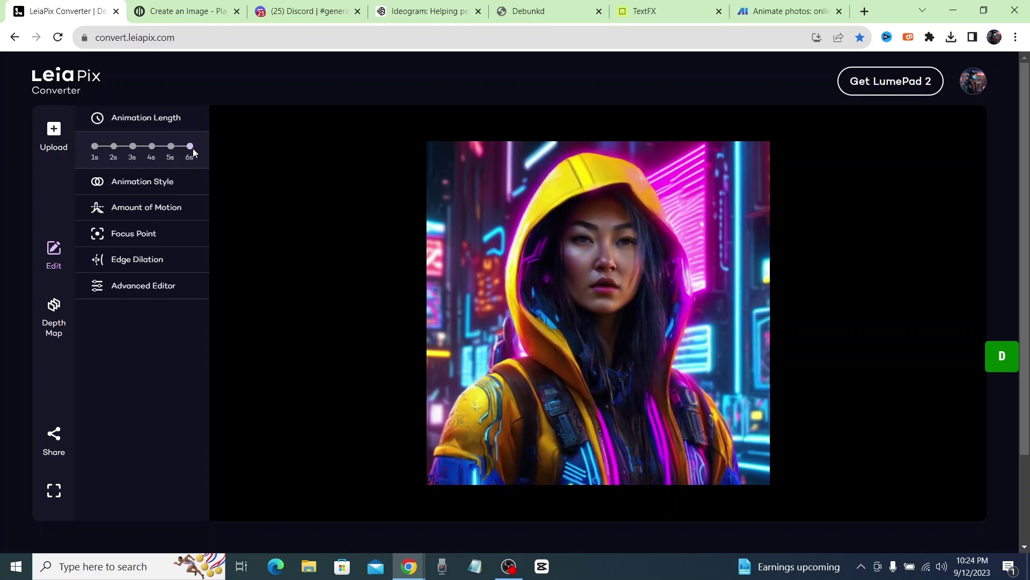
{"action": "left_click", "coordinate": [94, 146]}
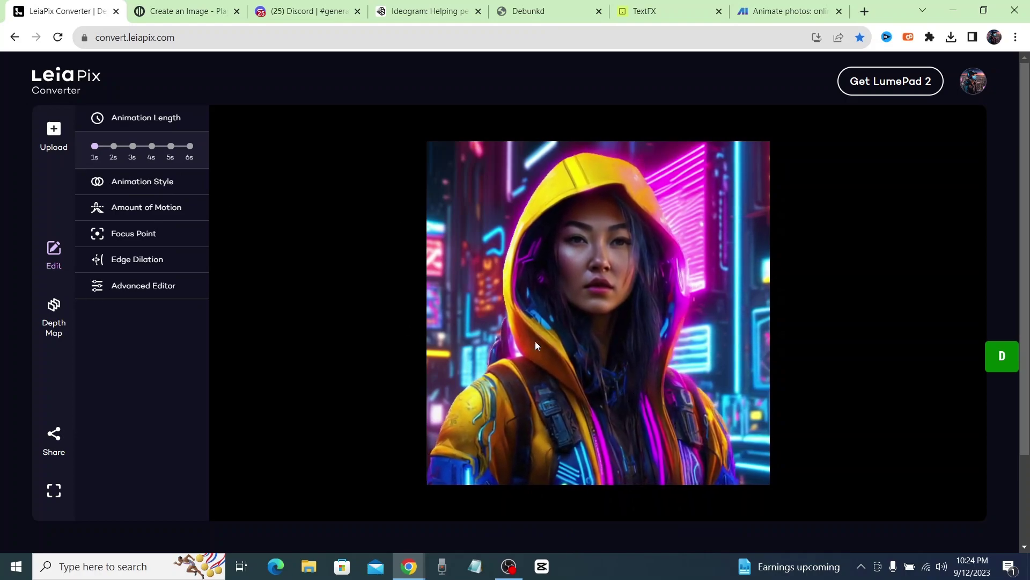
{"action": "left_click", "coordinate": [189, 146]}
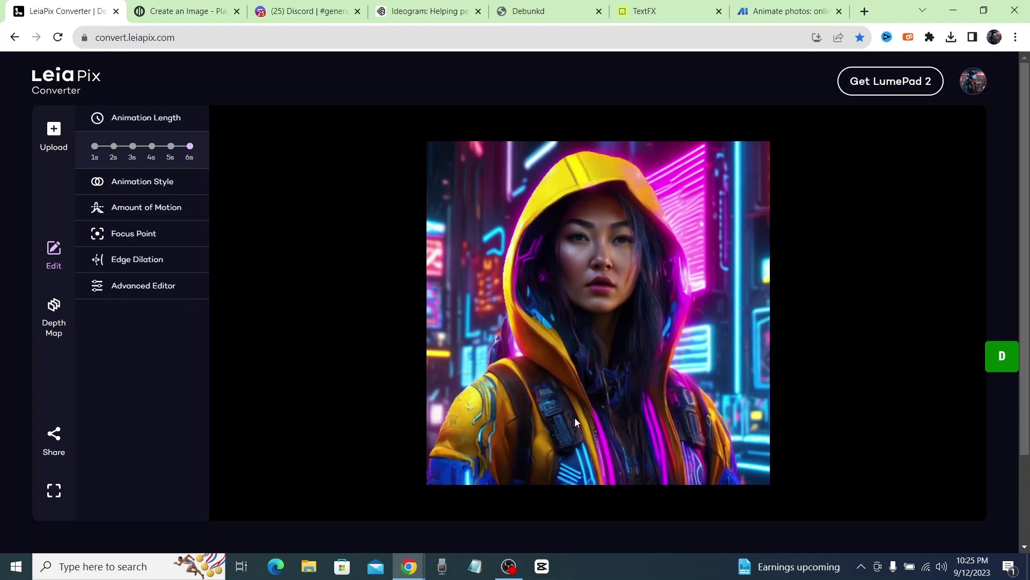
Preview the Wide Circle, Circle, Horizontal and Vertical animation styles and switch back to Perspective
{"action": "left_click", "coordinate": [161, 181]}
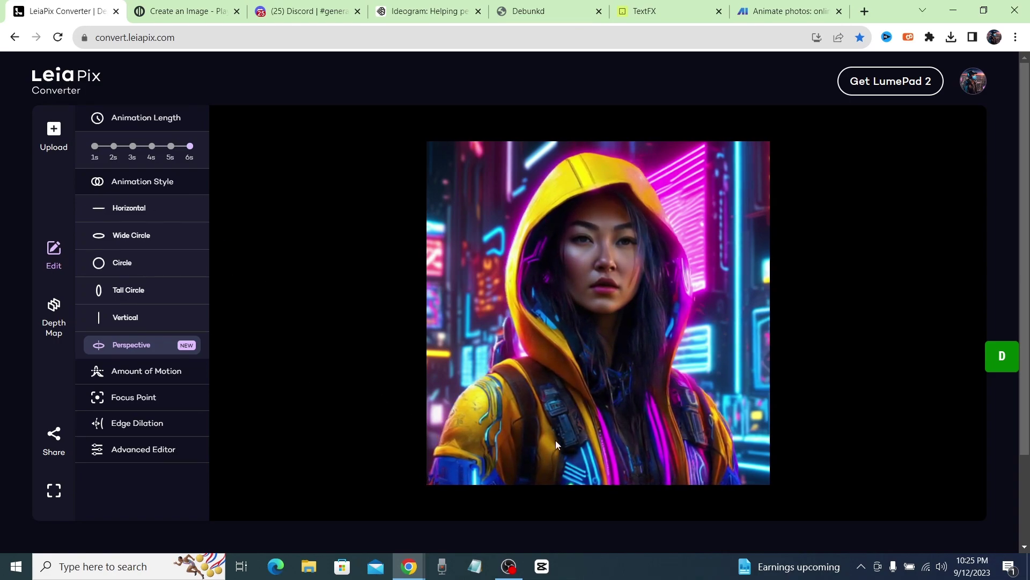
{"action": "left_click", "coordinate": [129, 237]}
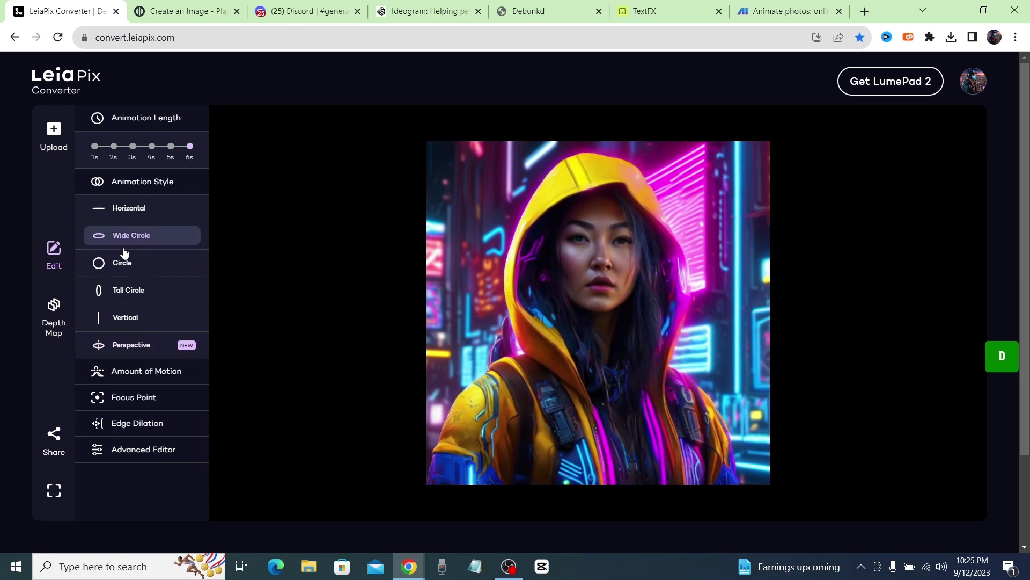
{"action": "left_click", "coordinate": [127, 264]}
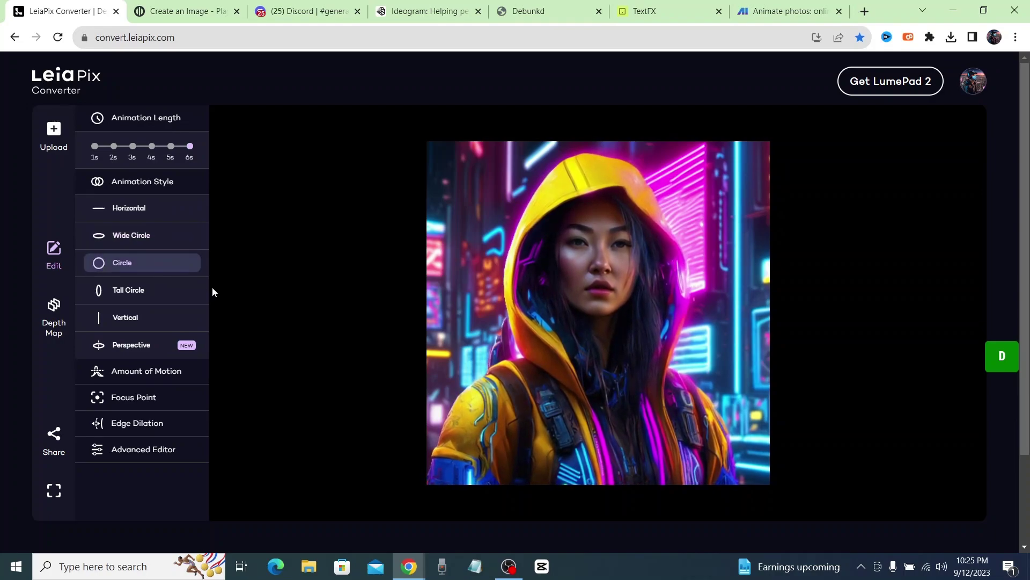
{"action": "left_click", "coordinate": [131, 208]}
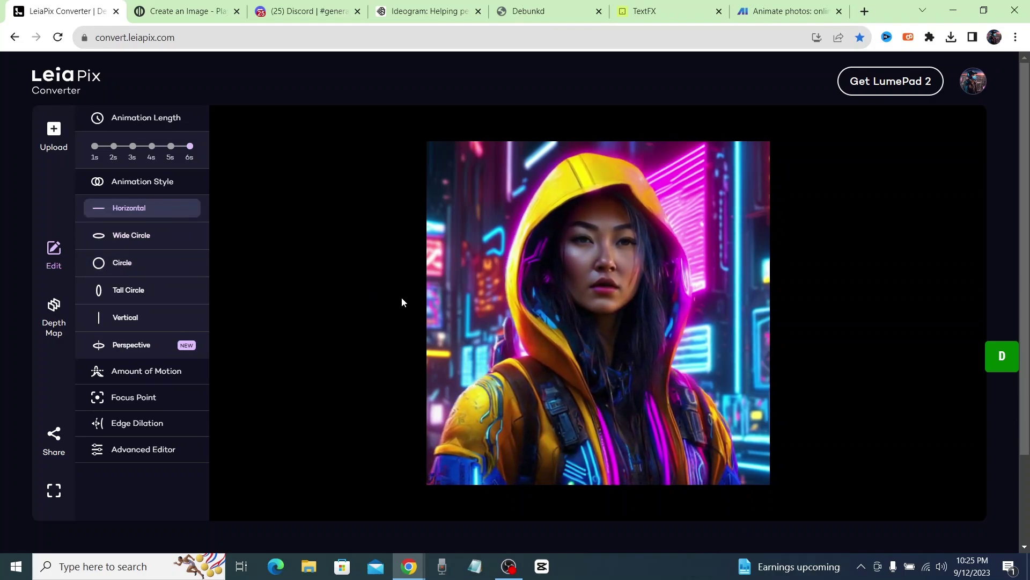
{"action": "left_click", "coordinate": [135, 319]}
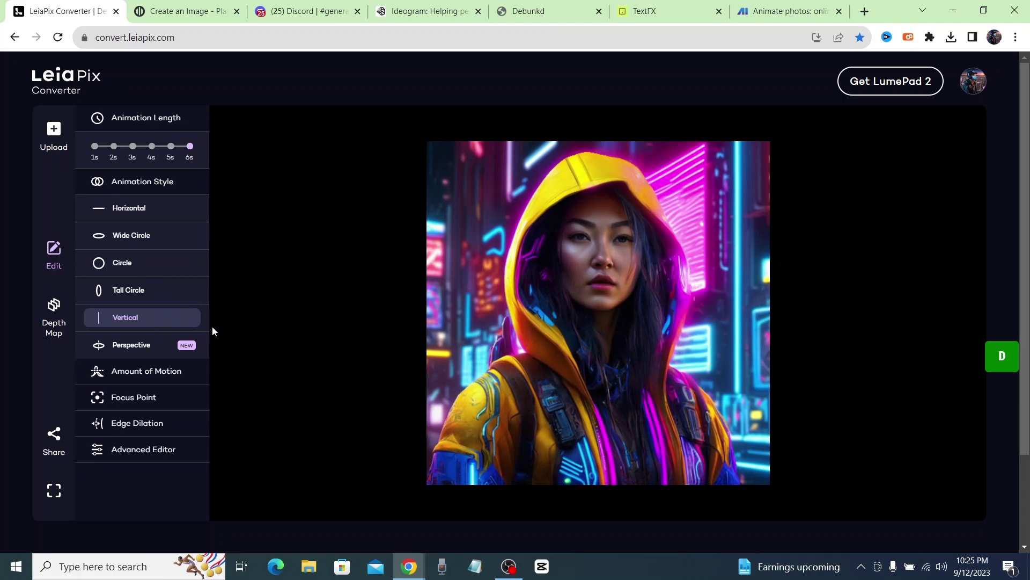
{"action": "left_click", "coordinate": [139, 351]}
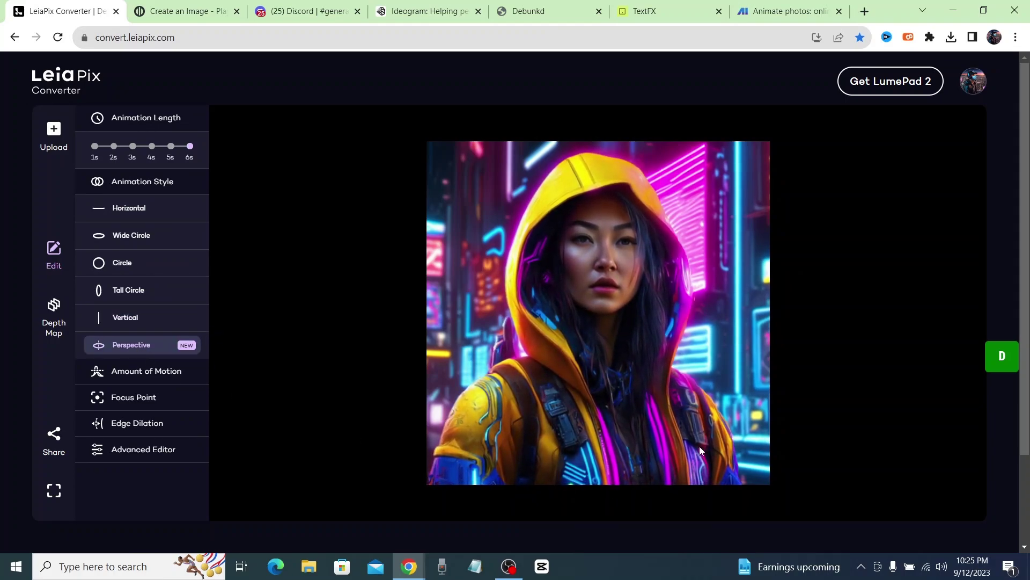
Try the More setting for the amount of motion and set it to Less
{"action": "left_click", "coordinate": [121, 378]}
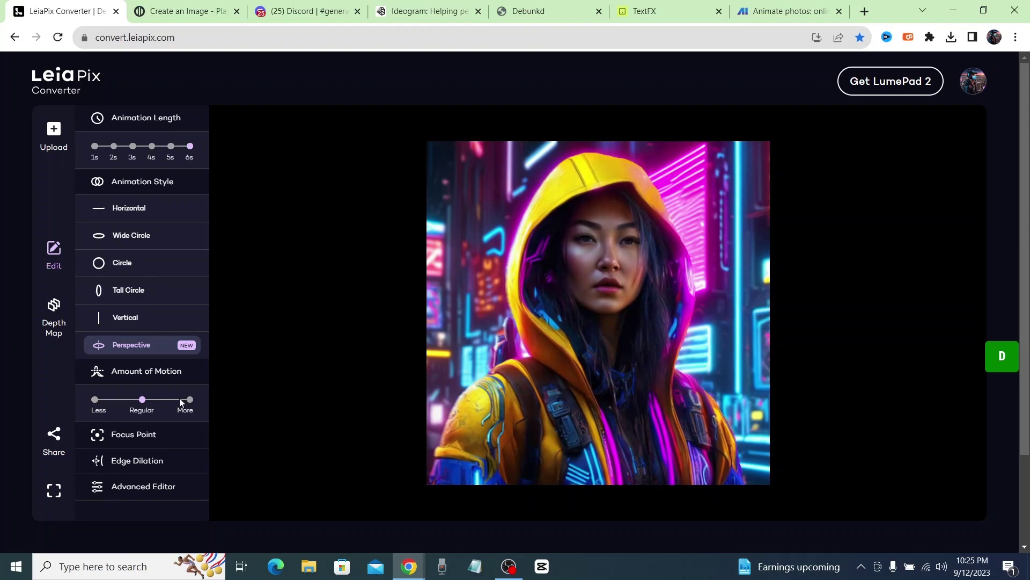
{"action": "left_click", "coordinate": [185, 401]}
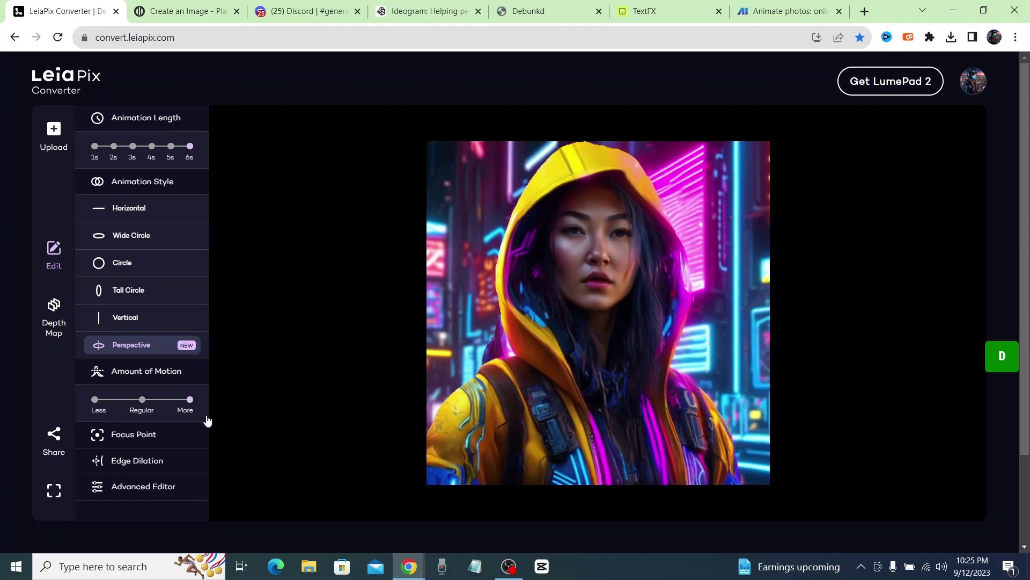
{"action": "left_click", "coordinate": [95, 400]}
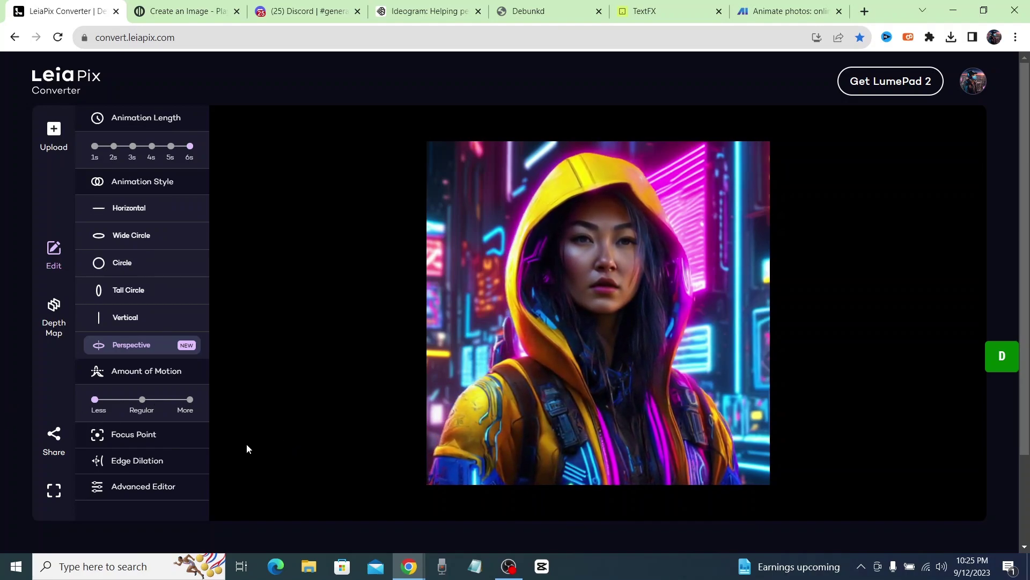
Expand the Focus Point and Edge Dilation settings to review their available values
{"action": "left_click", "coordinate": [148, 435]}
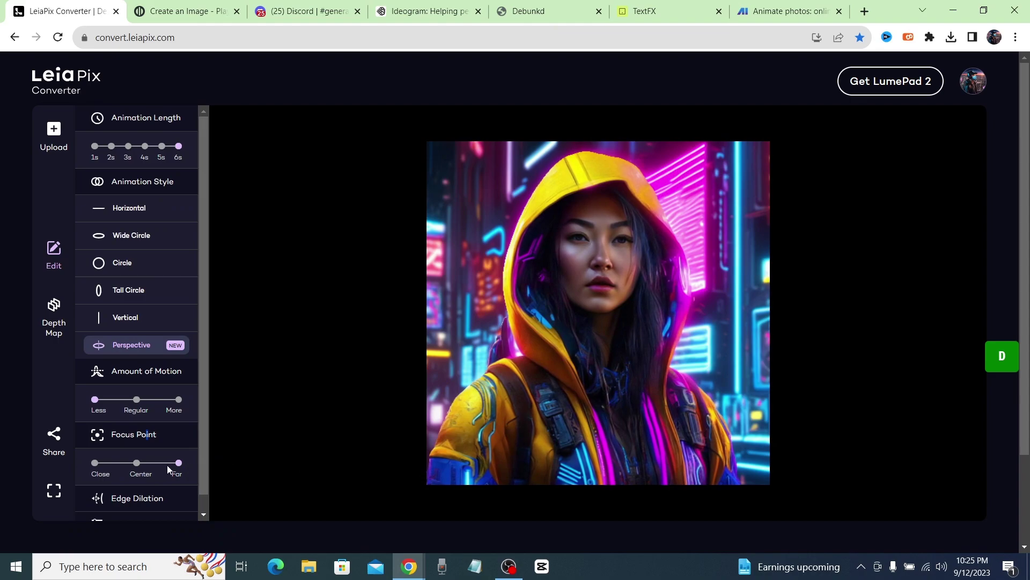
{"action": "scroll", "coordinate": [171, 461], "scroll_direction": "down", "scroll_amount": 3}
{"action": "left_click", "coordinate": [163, 418]}
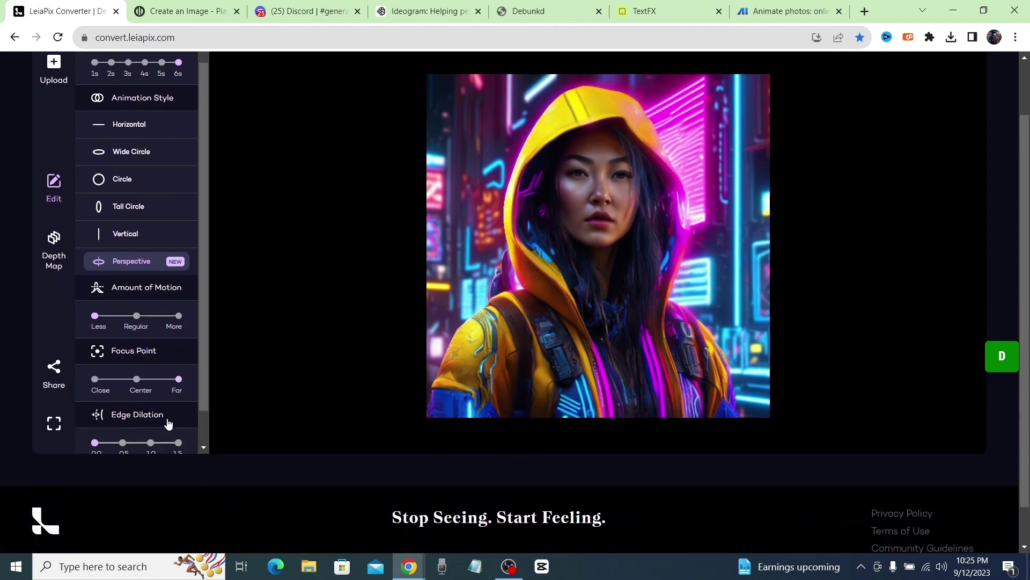
{"action": "scroll", "coordinate": [134, 376], "scroll_direction": "down", "scroll_amount": 1}
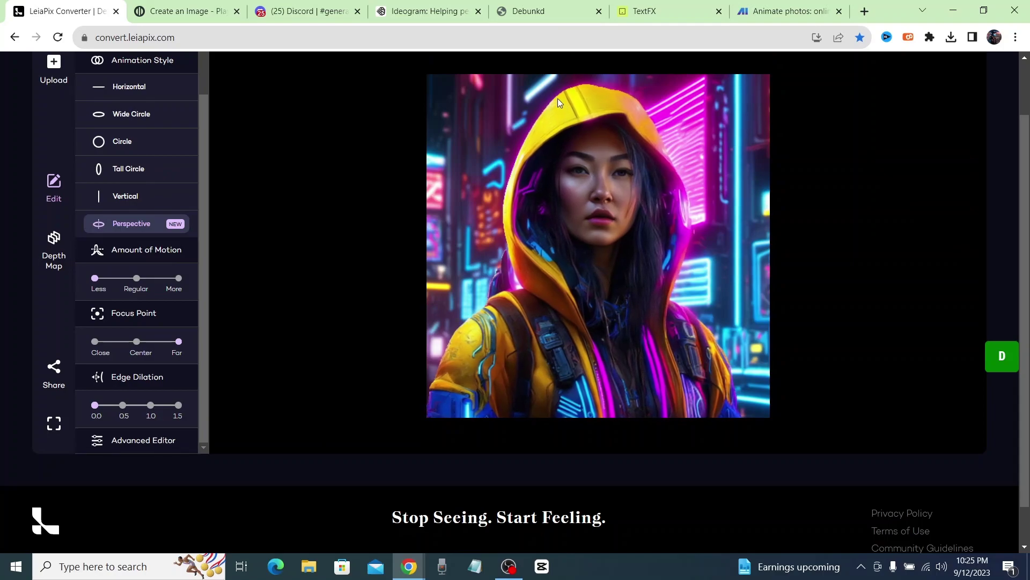
{"action": "left_click", "coordinate": [123, 406]}
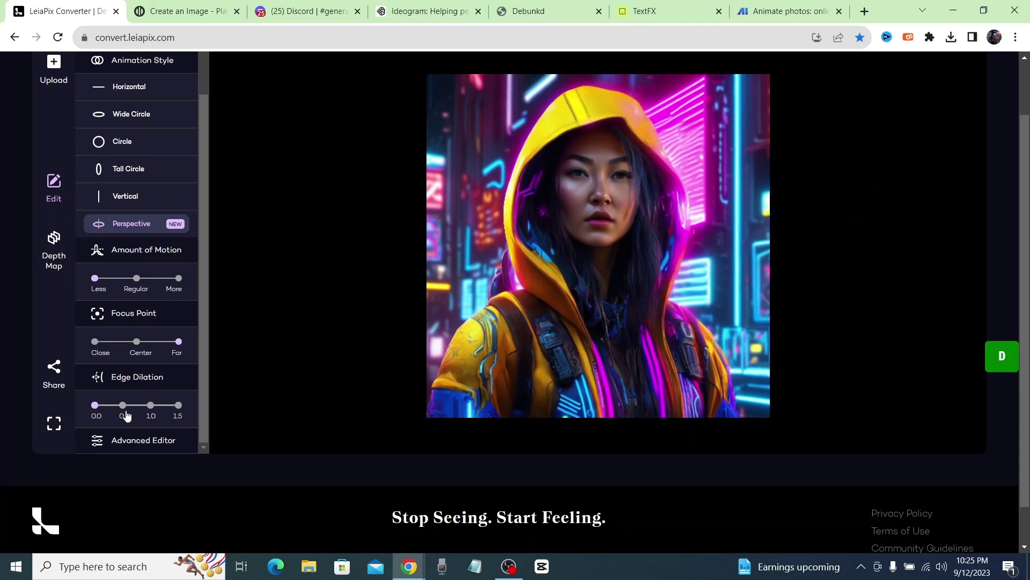
Open the sharing options, bring up the MP4 download for the animation, and close the dialog
{"action": "scroll", "coordinate": [295, 405], "scroll_direction": "up", "scroll_amount": 2}
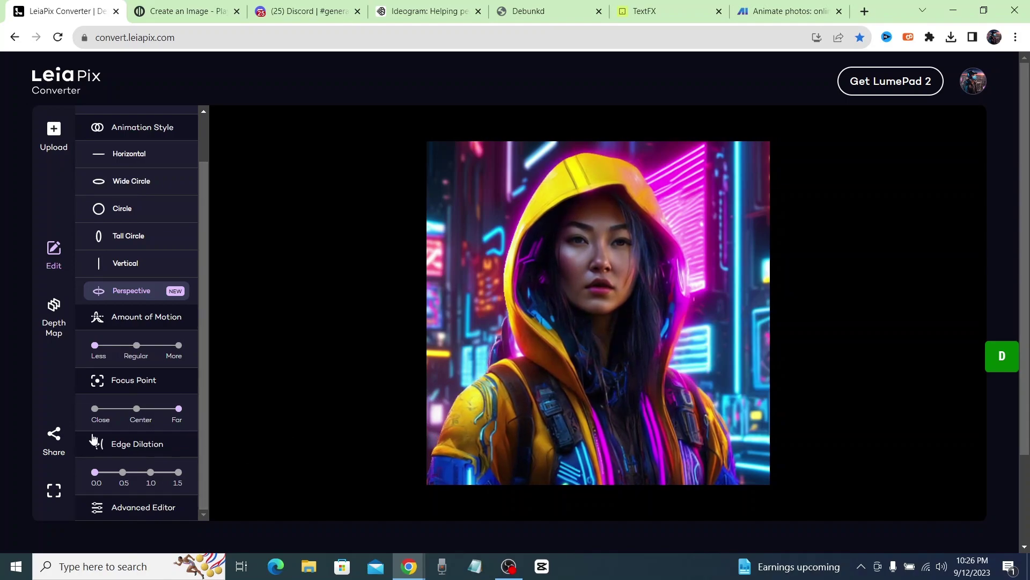
{"action": "left_click", "coordinate": [55, 444]}
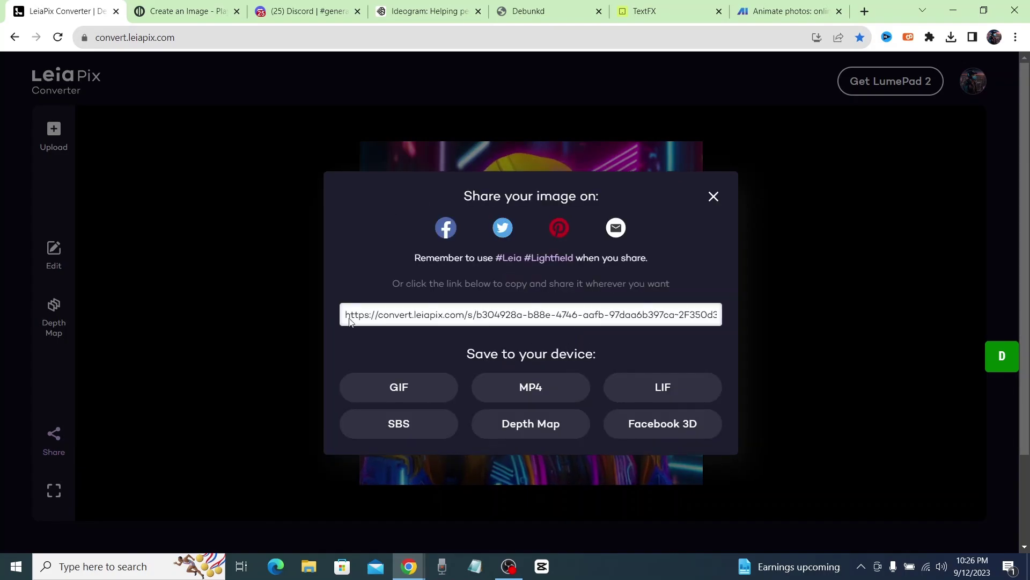
{"action": "left_click", "coordinate": [540, 395]}
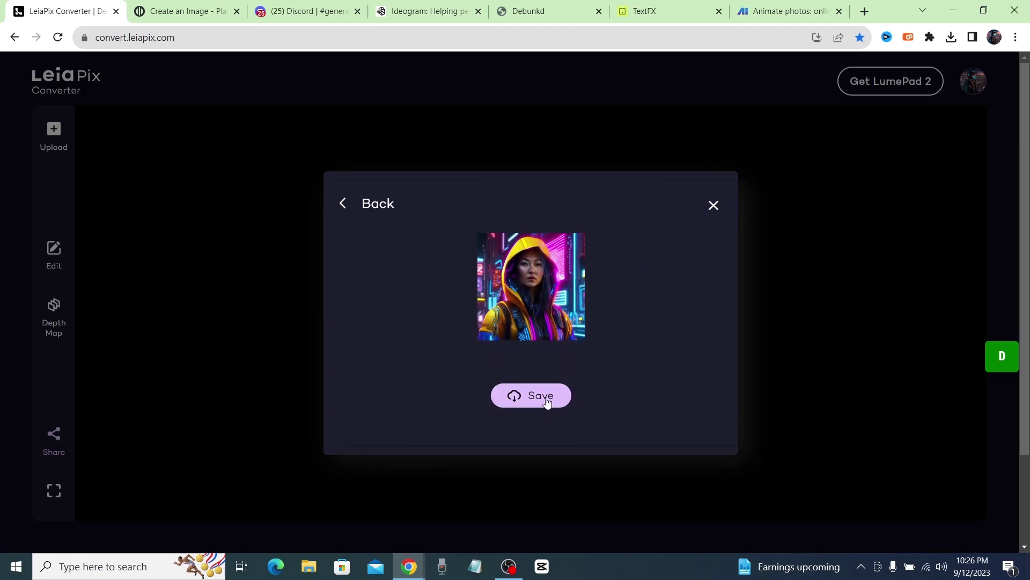
{"action": "left_click", "coordinate": [714, 206]}
Switch to Playground AI and open its Community Feed
{"action": "left_click", "coordinate": [185, 11]}
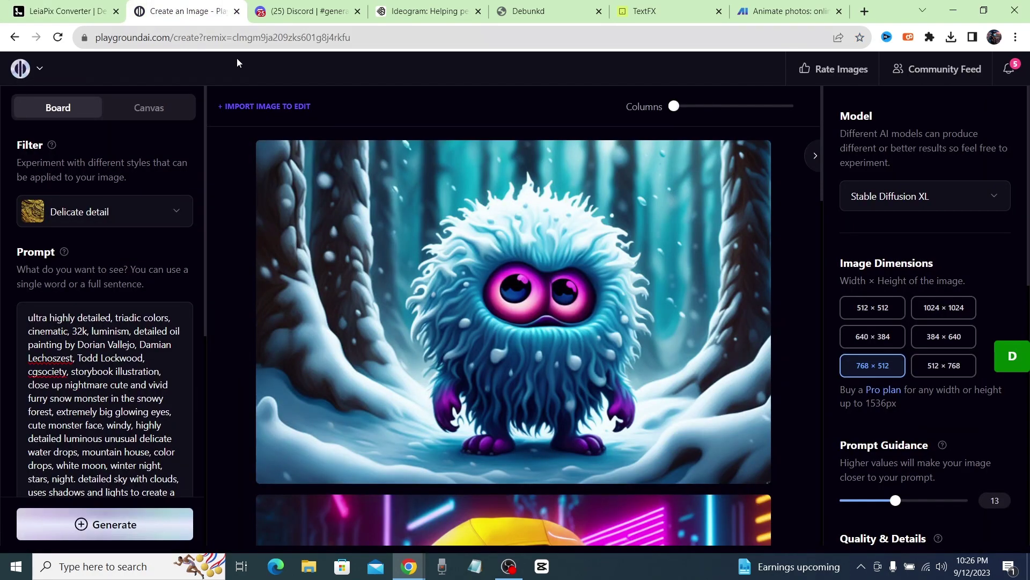
{"action": "mouse_move", "coordinate": [503, 322]}
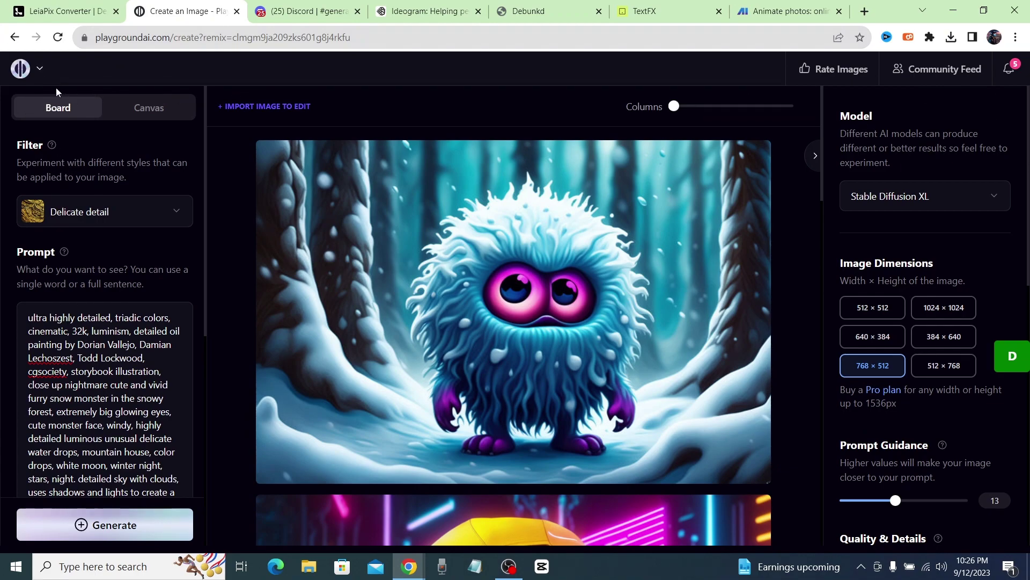
{"action": "left_click", "coordinate": [39, 71]}
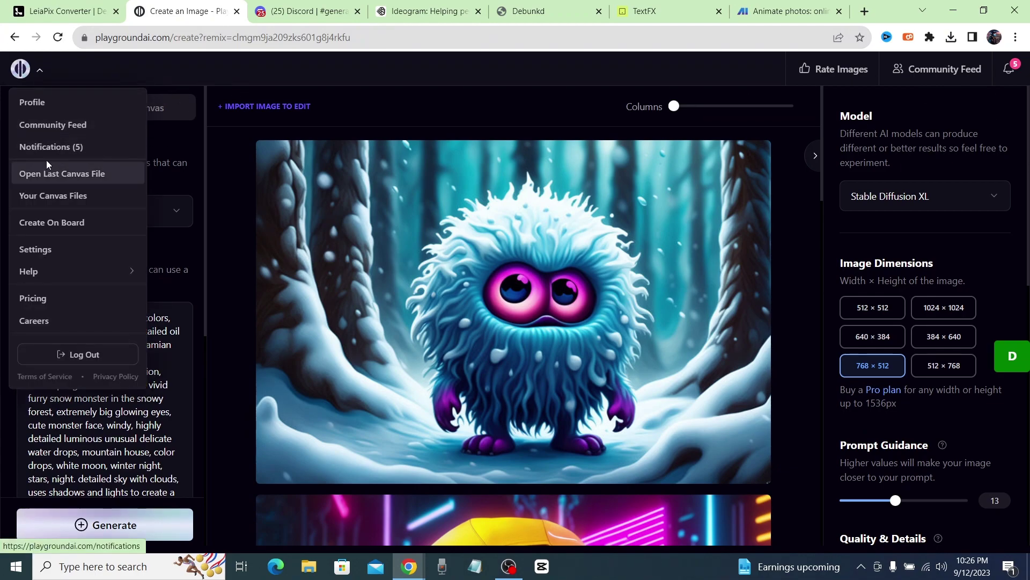
{"action": "left_click", "coordinate": [56, 127]}
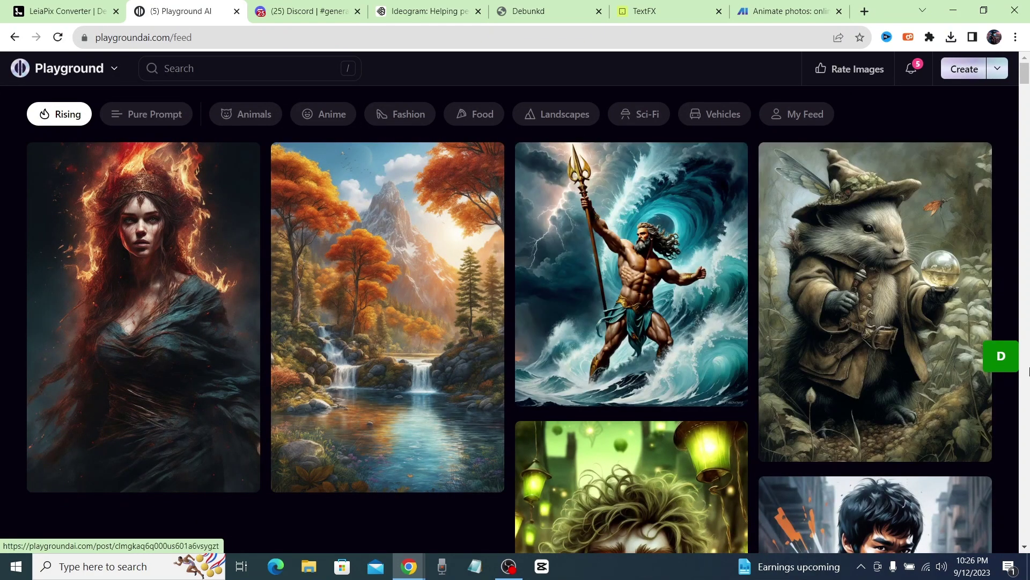
Browse the Rising images in the community feed and examine their artwork styles and prompts
{"action": "scroll", "coordinate": [254, 264], "scroll_direction": "down", "scroll_amount": 3}
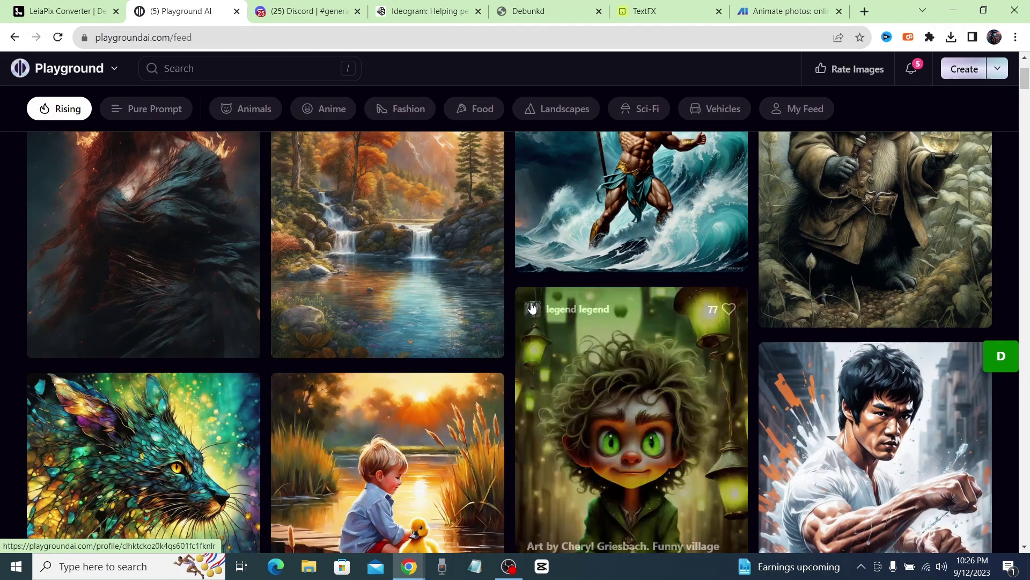
{"action": "scroll", "coordinate": [293, 295], "scroll_direction": "down", "scroll_amount": 4}
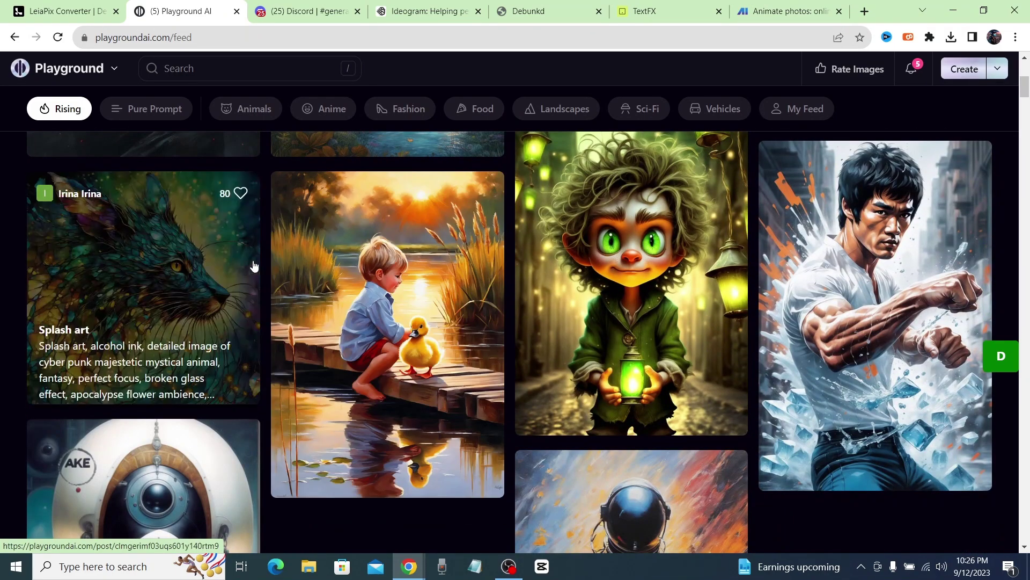
{"action": "scroll", "coordinate": [617, 376], "scroll_direction": "down", "scroll_amount": 3}
{"action": "scroll", "coordinate": [617, 376], "scroll_direction": "down", "scroll_amount": 5}
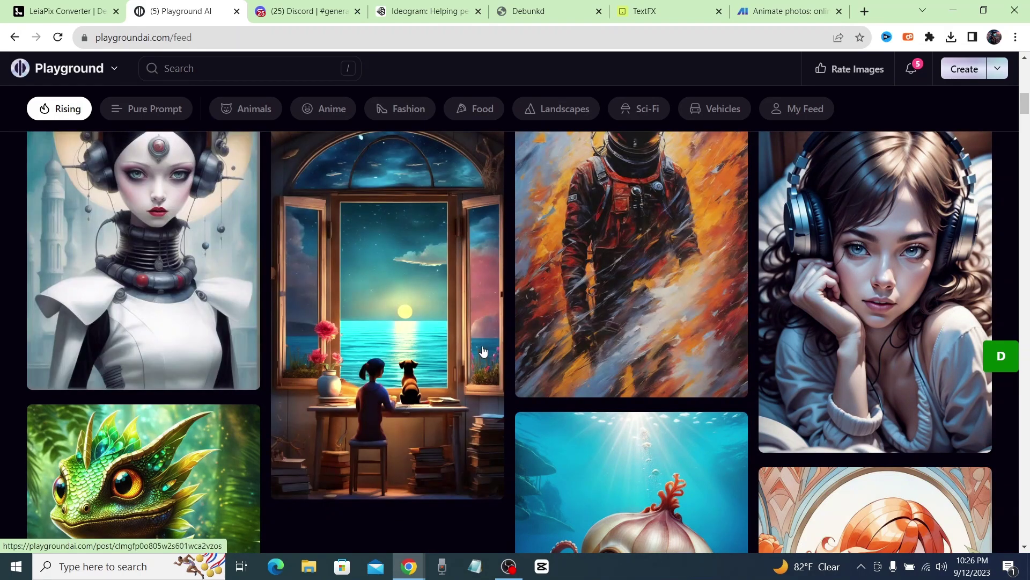
{"action": "scroll", "coordinate": [484, 351], "scroll_direction": "down", "scroll_amount": 10}
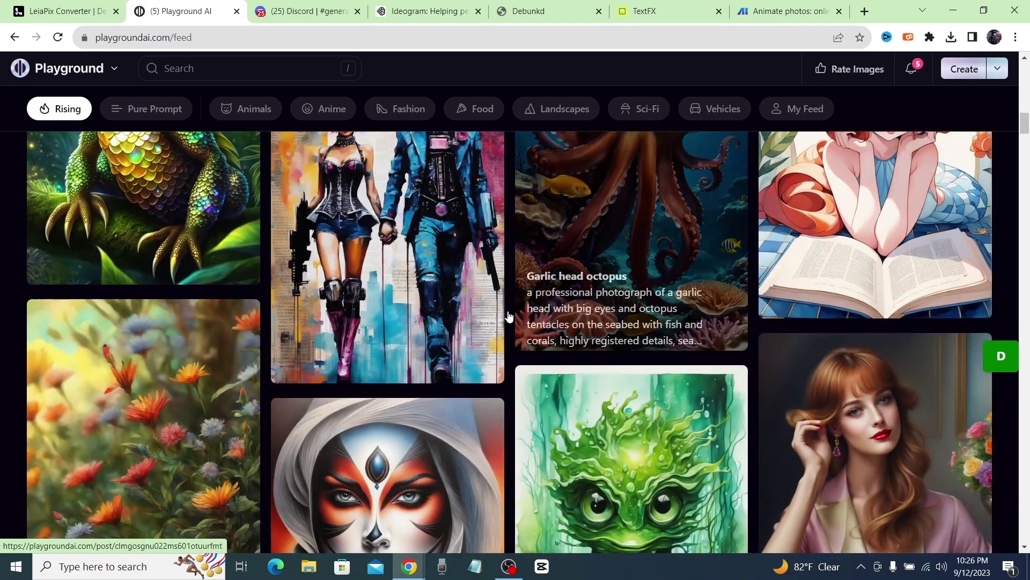
{"action": "scroll", "coordinate": [557, 299], "scroll_direction": "down", "scroll_amount": 6}
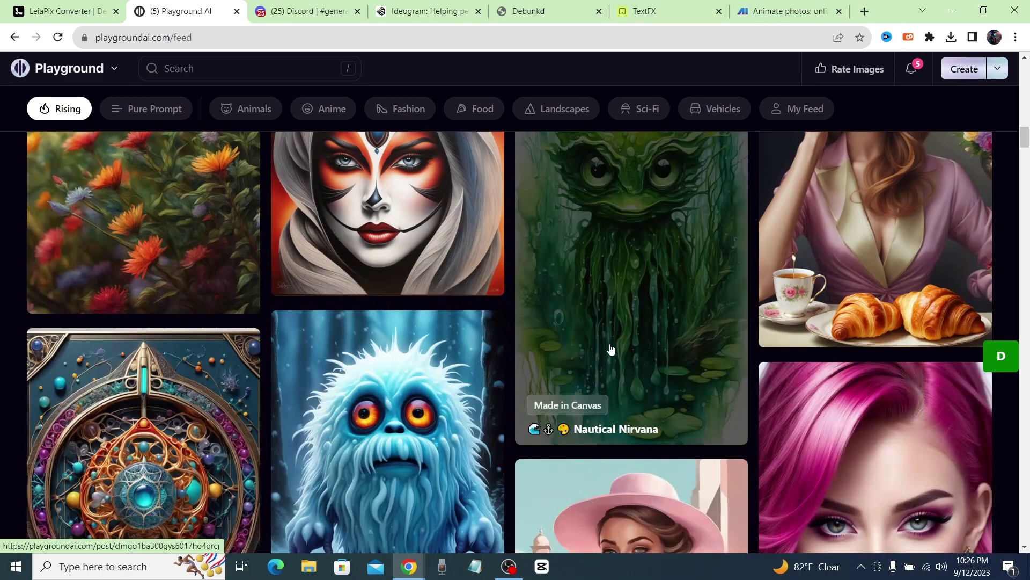
{"action": "scroll", "coordinate": [654, 341], "scroll_direction": "down", "scroll_amount": 5}
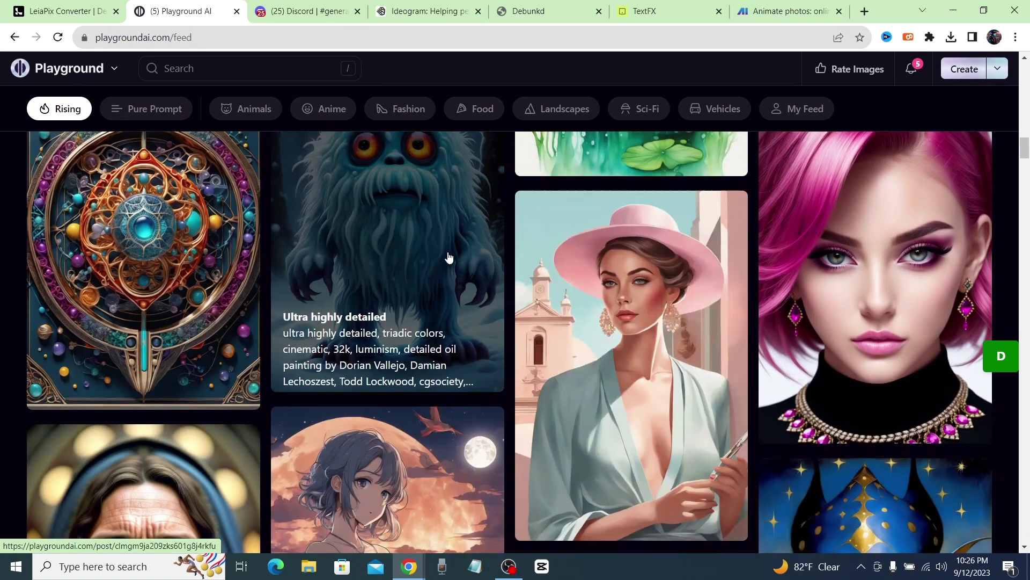
{"action": "scroll", "coordinate": [421, 259], "scroll_direction": "up", "scroll_amount": 4}
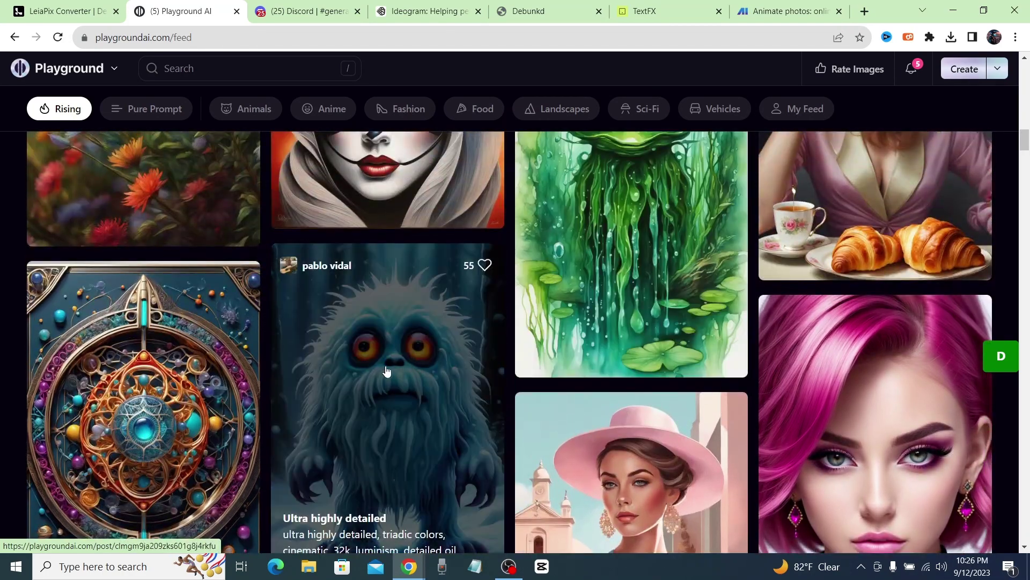
{"action": "scroll", "coordinate": [386, 370], "scroll_direction": "down", "scroll_amount": 5}
{"action": "scroll", "coordinate": [413, 290], "scroll_direction": "down", "scroll_amount": 5}
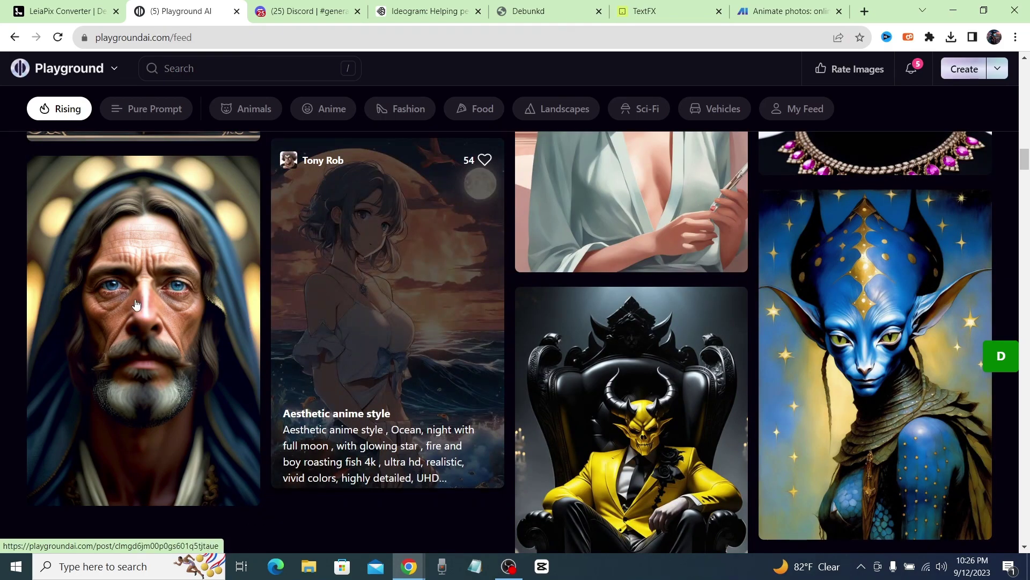
Look through further Rising images, return to the start of the feed, and read the prompt of the autumn nature portrait
{"action": "scroll", "coordinate": [596, 393], "scroll_direction": "down", "scroll_amount": 6}
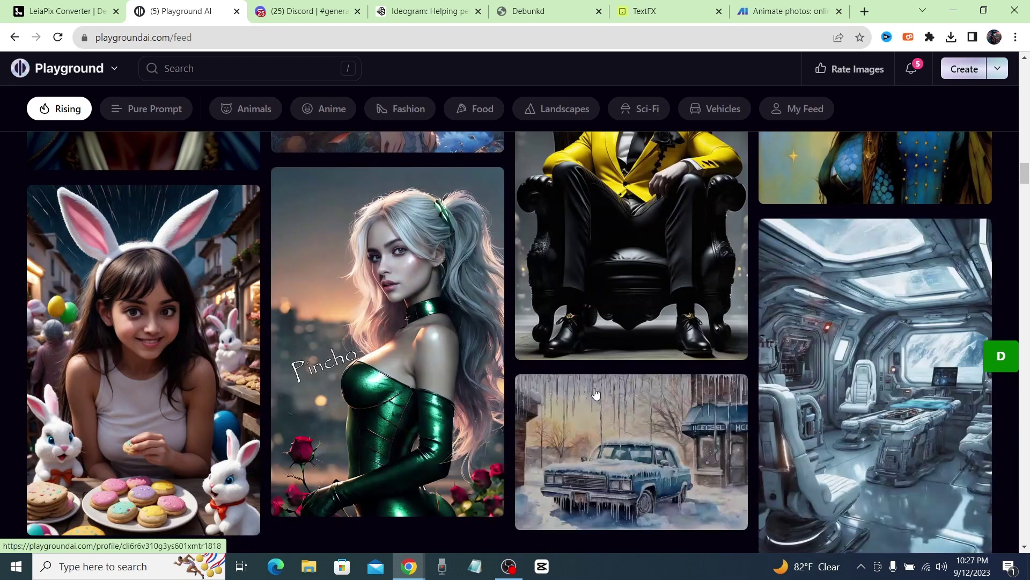
{"action": "scroll", "coordinate": [596, 393], "scroll_direction": "down", "scroll_amount": 4}
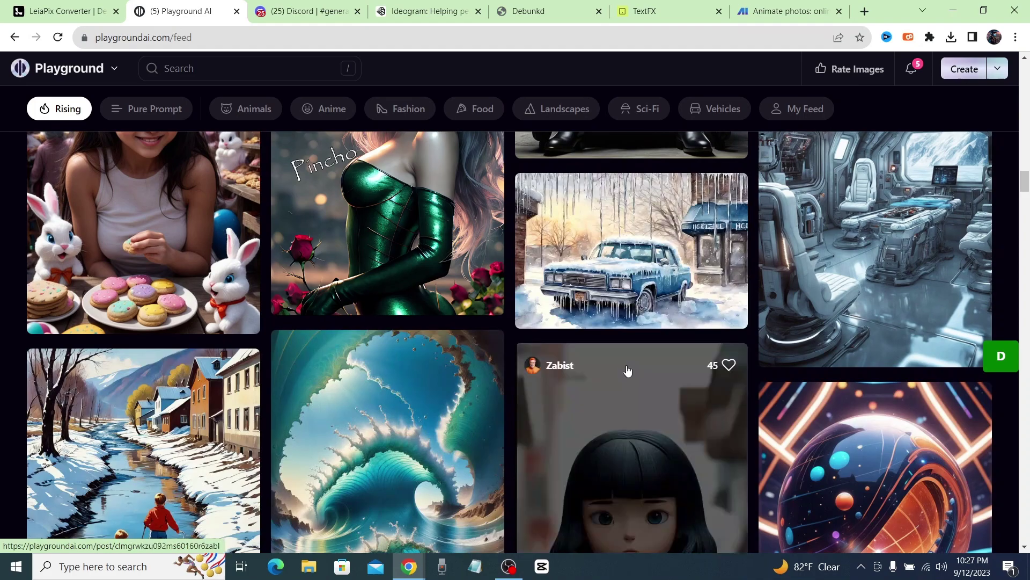
{"action": "scroll", "coordinate": [322, 289], "scroll_direction": "down", "scroll_amount": 4}
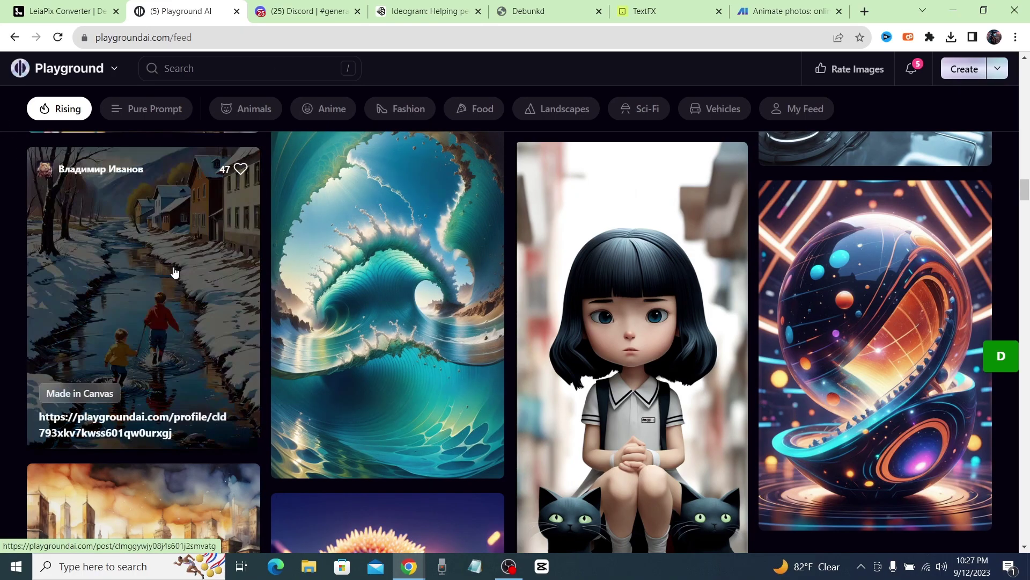
{"action": "scroll", "coordinate": [207, 274], "scroll_direction": "up", "scroll_amount": 15}
{"action": "scroll", "coordinate": [217, 270], "scroll_direction": "up", "scroll_amount": 15}
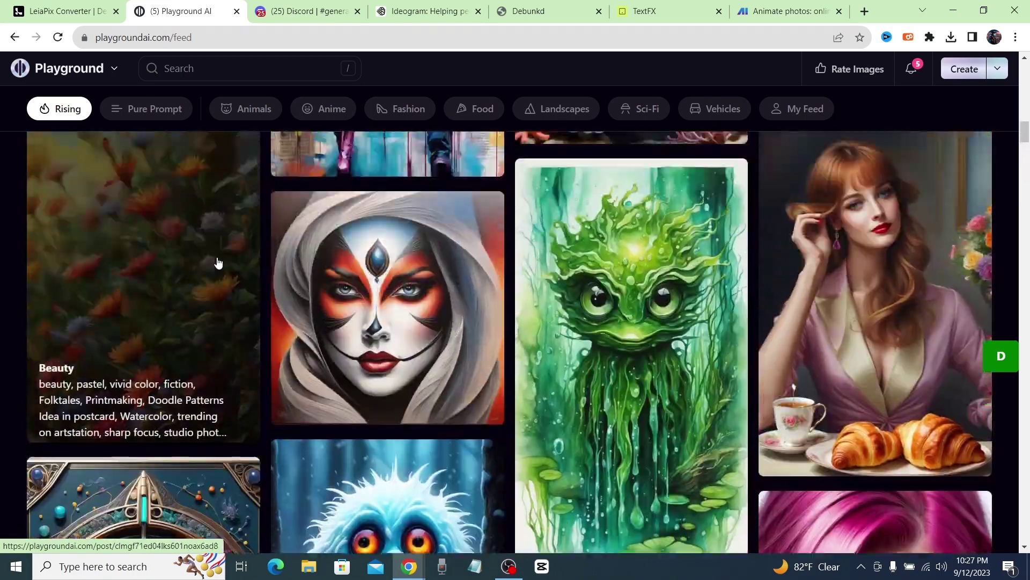
{"action": "scroll", "coordinate": [252, 194], "scroll_direction": "up", "scroll_amount": 3}
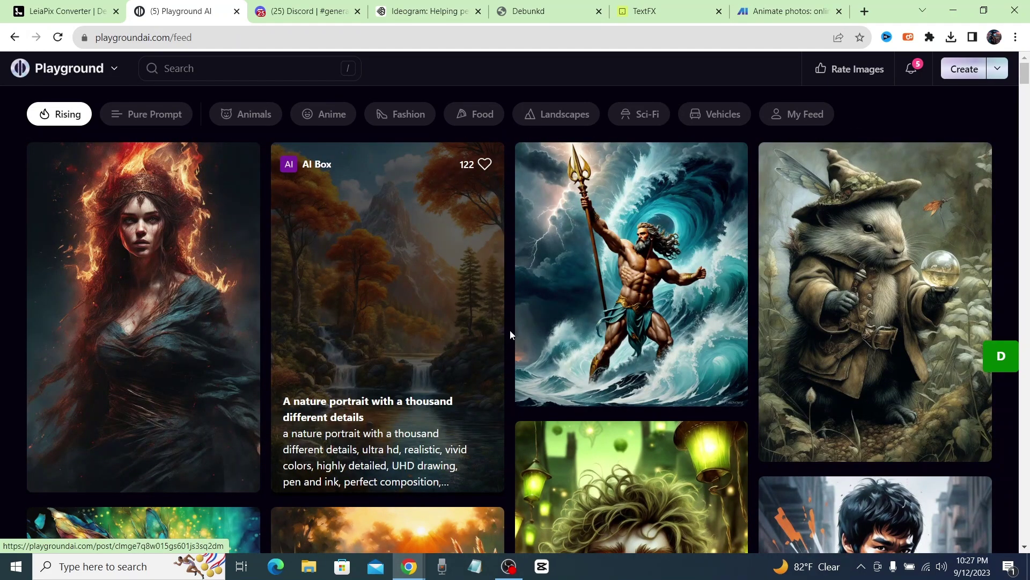
{"action": "scroll", "coordinate": [301, 285], "scroll_direction": "down", "scroll_amount": 2}
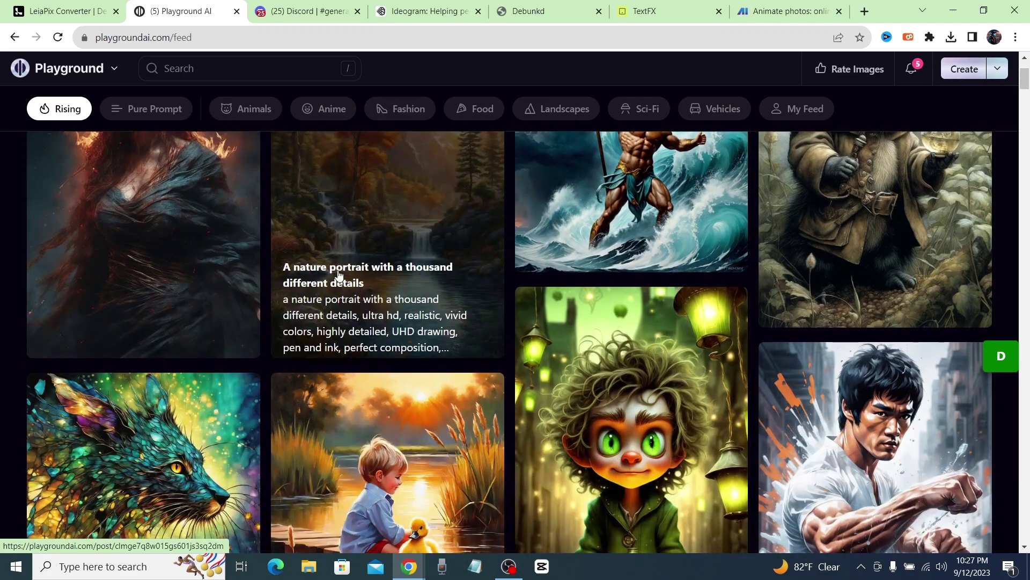
{"action": "scroll", "coordinate": [375, 295], "scroll_direction": "down", "scroll_amount": 1}
{"action": "scroll", "coordinate": [471, 340], "scroll_direction": "up", "scroll_amount": 2}
{"action": "scroll", "coordinate": [322, 279], "scroll_direction": "down", "scroll_amount": 3}
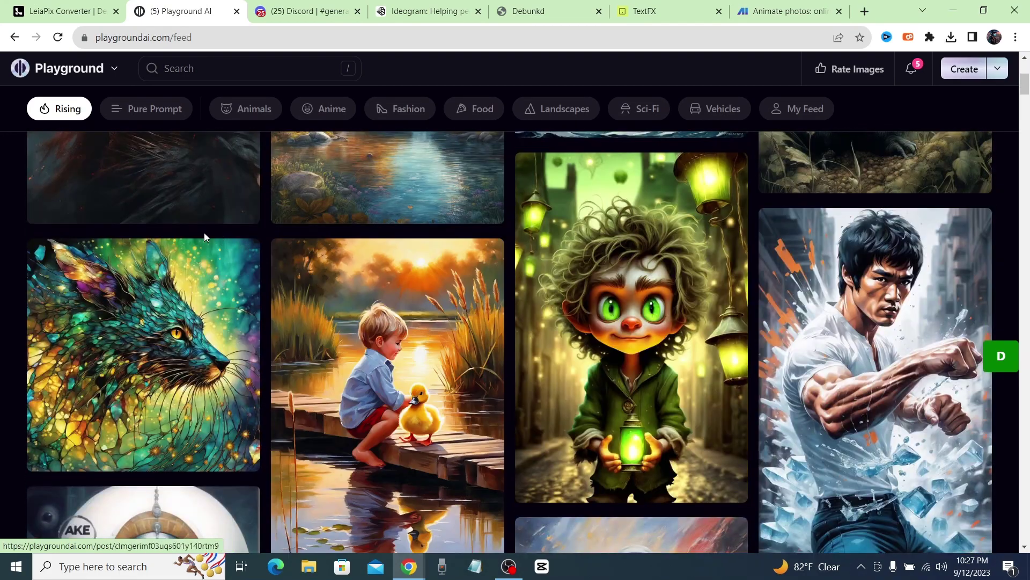
Open the funny village boy artwork, review its prompt, and remix it in the image creator
{"action": "left_click", "coordinate": [624, 286]}
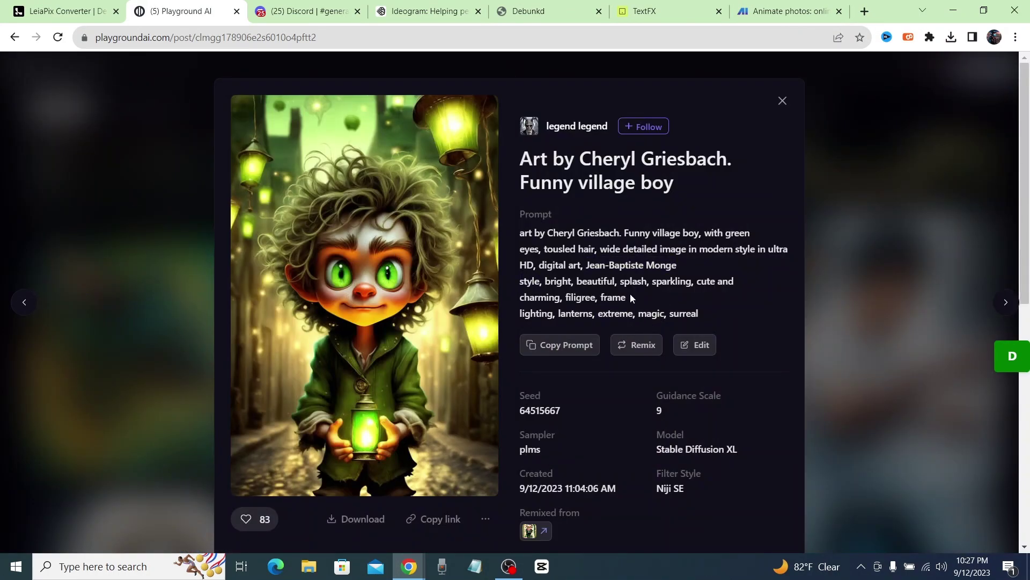
{"action": "left_click_drag", "start_coordinate": [520, 236], "coordinate": [648, 247]}
{"action": "left_click", "coordinate": [648, 246]}
{"action": "left_click", "coordinate": [644, 353]}
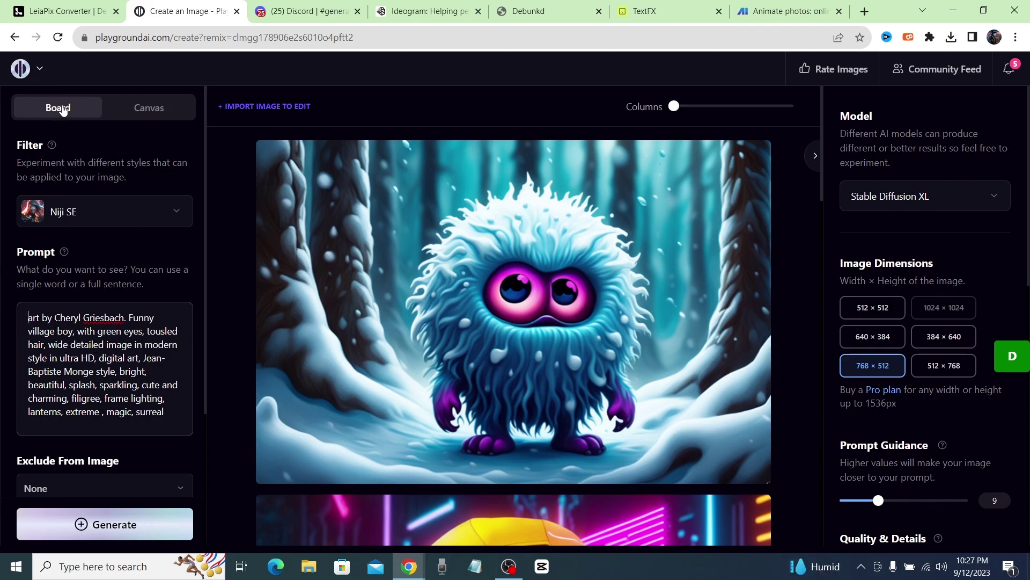
Set the remix's filter to Copax Timeless V5 and generate the village boy image
{"action": "scroll", "coordinate": [106, 456], "scroll_direction": "down", "scroll_amount": 1}
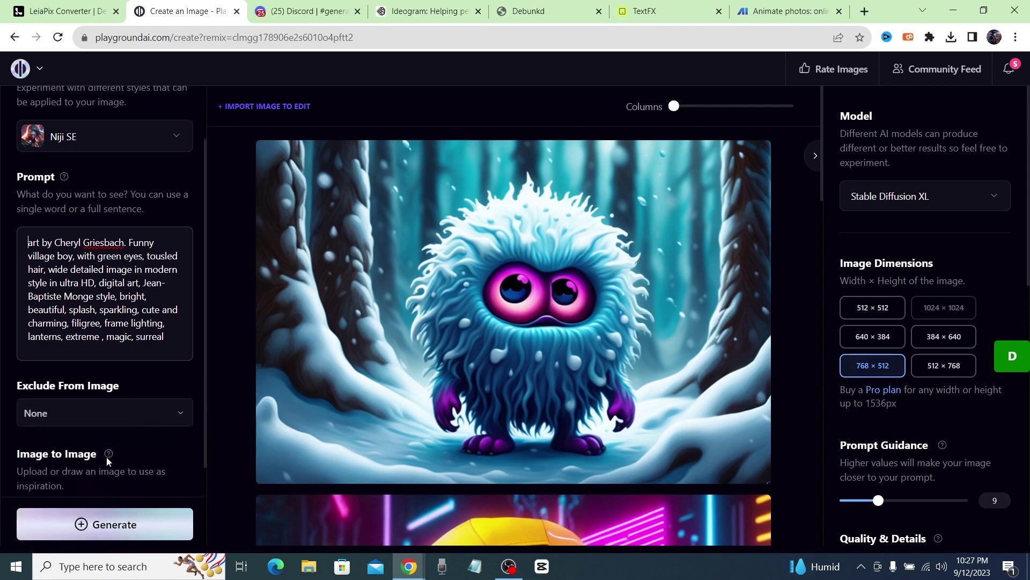
{"action": "scroll", "coordinate": [106, 465], "scroll_direction": "up", "scroll_amount": 1}
{"action": "left_click", "coordinate": [78, 214]}
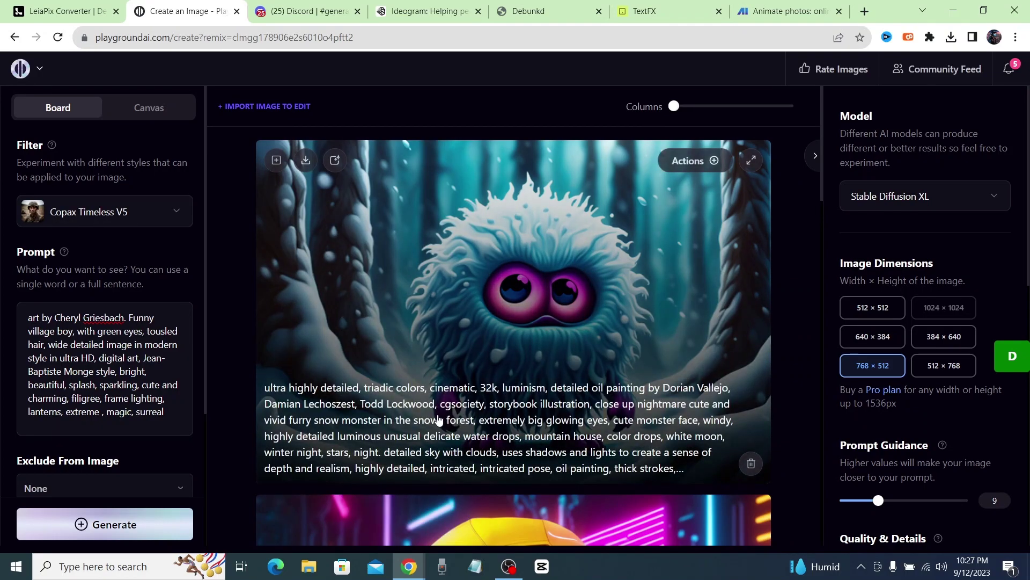
{"action": "left_click", "coordinate": [352, 294]}
{"action": "scroll", "coordinate": [40, 389], "scroll_direction": "down", "scroll_amount": 3}
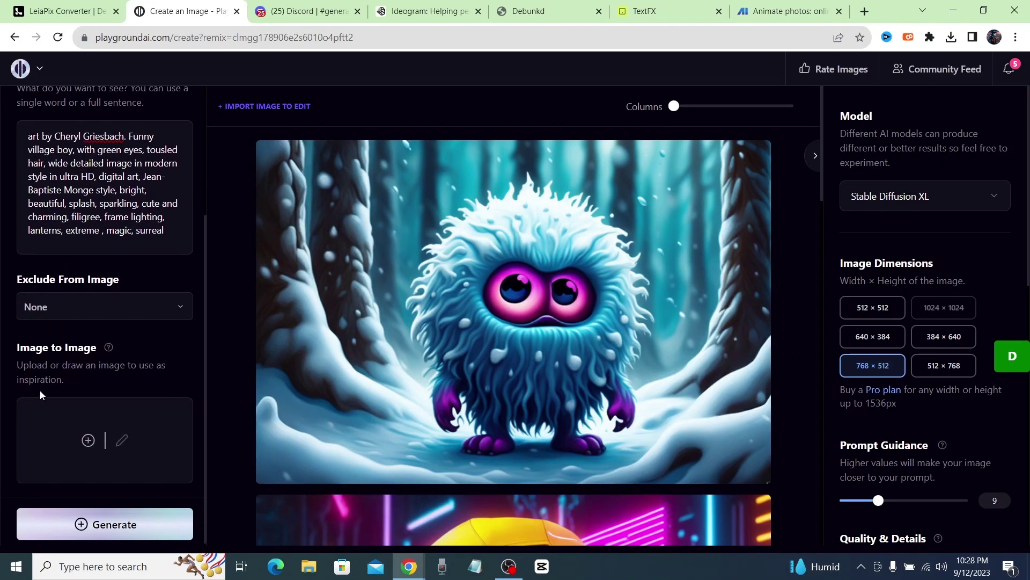
{"action": "left_click", "coordinate": [132, 517]}
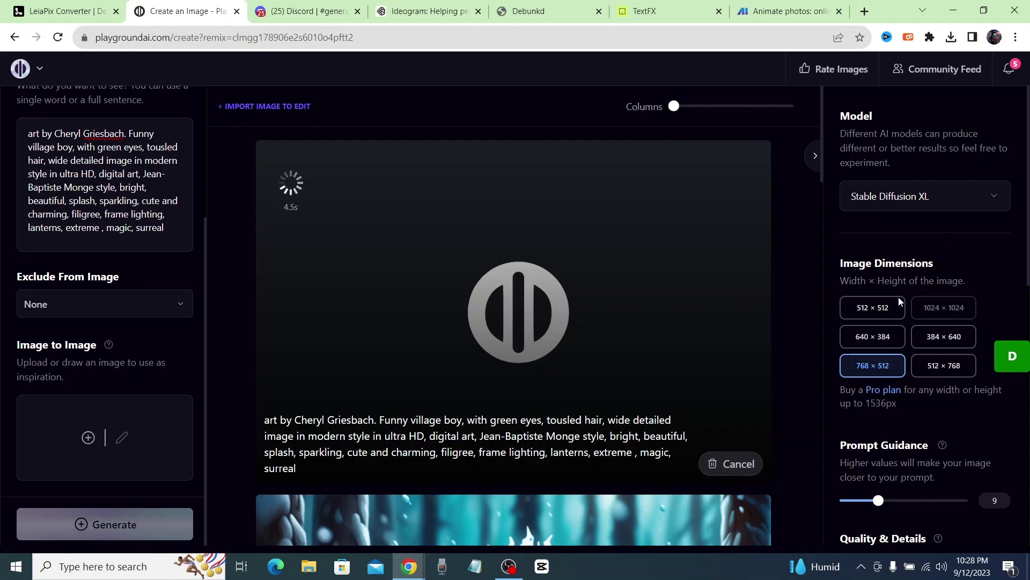
Review the dimensions, prompt guidance, quality, seed and sampler settings, and try different numbers of images, finishing with 1
{"action": "scroll", "coordinate": [928, 257], "scroll_direction": "down", "scroll_amount": 4}
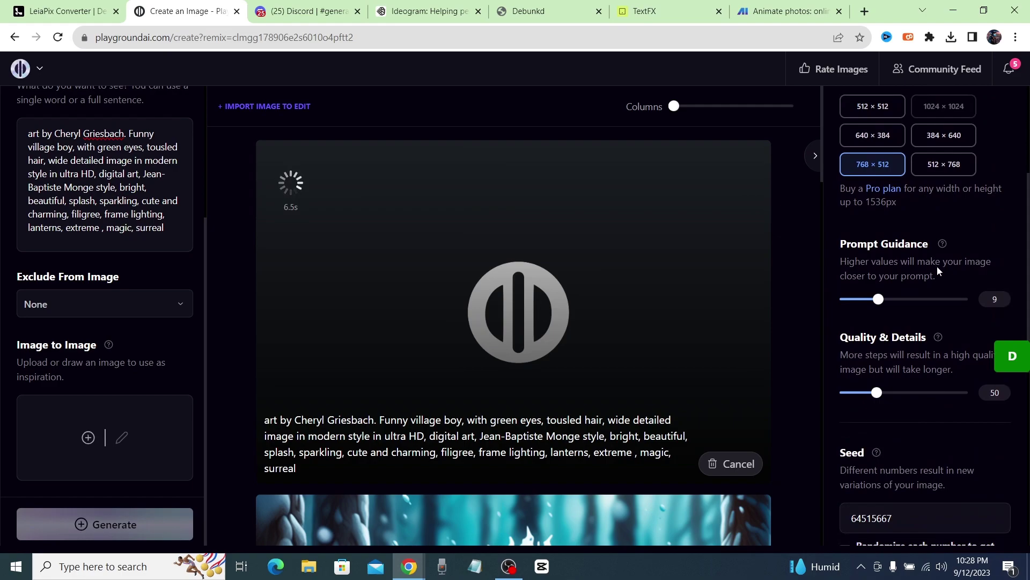
{"action": "scroll", "coordinate": [939, 264], "scroll_direction": "up", "scroll_amount": 1}
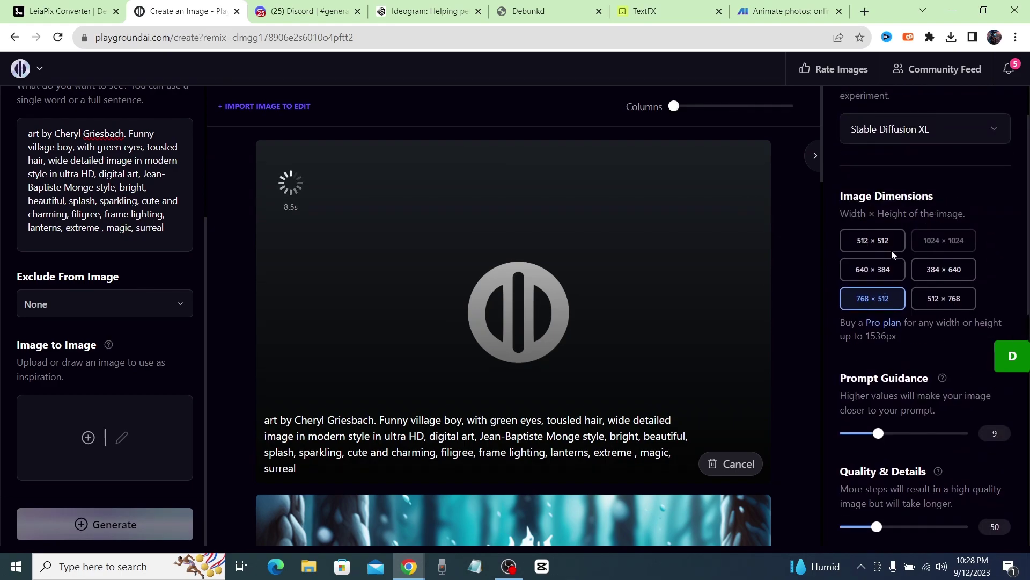
{"action": "scroll", "coordinate": [880, 303], "scroll_direction": "down", "scroll_amount": 4}
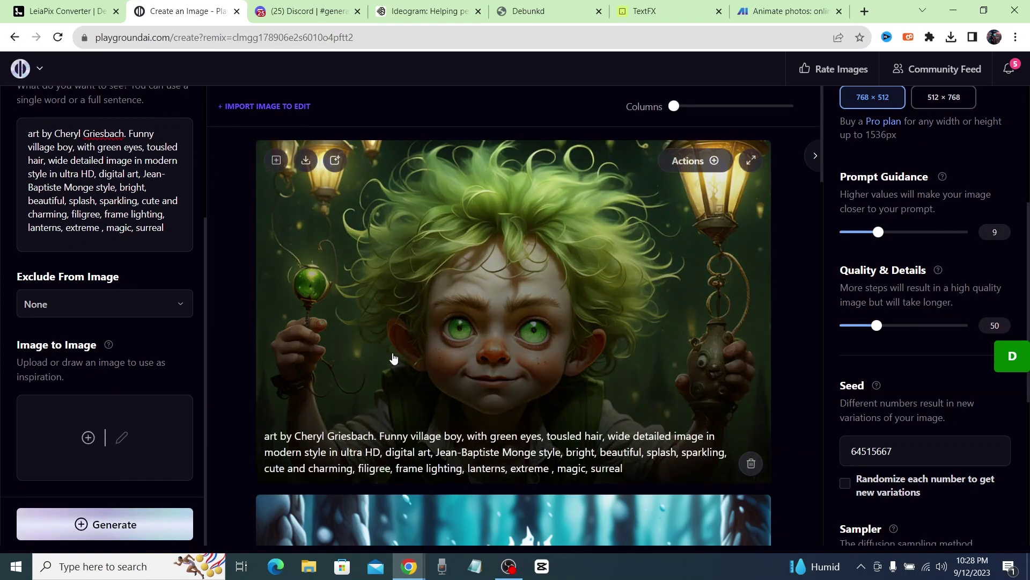
{"action": "scroll", "coordinate": [374, 359], "scroll_direction": "down", "scroll_amount": 1}
{"action": "scroll", "coordinate": [930, 402], "scroll_direction": "up", "scroll_amount": 2}
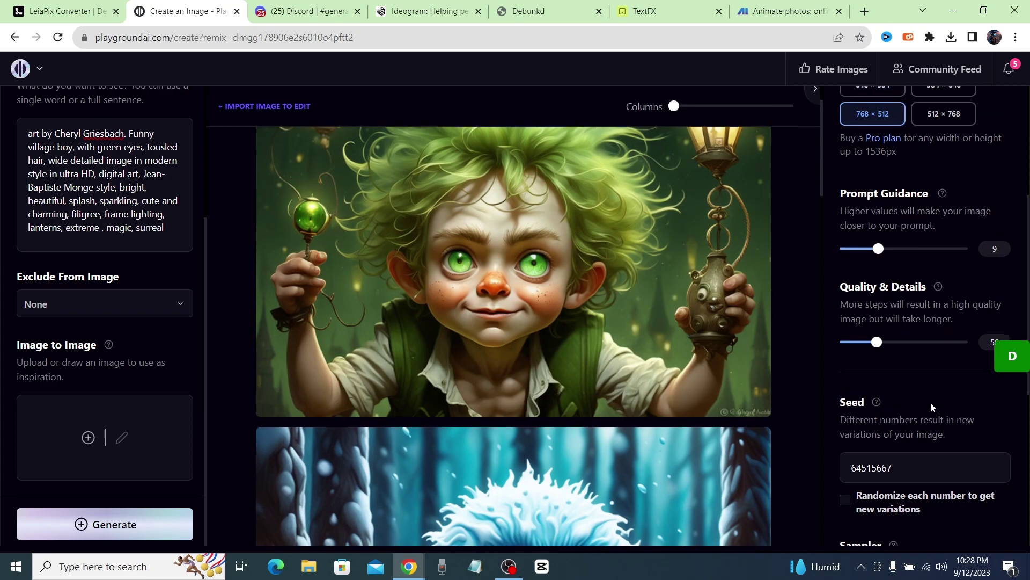
{"action": "scroll", "coordinate": [829, 391], "scroll_direction": "up", "scroll_amount": 1}
{"action": "scroll", "coordinate": [924, 410], "scroll_direction": "down", "scroll_amount": 5}
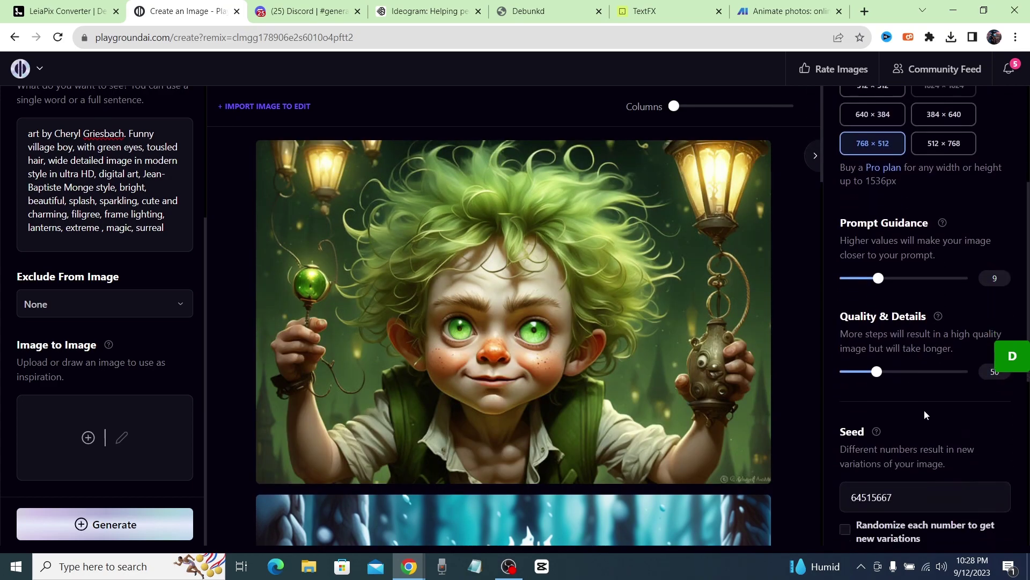
{"action": "scroll", "coordinate": [900, 402], "scroll_direction": "down", "scroll_amount": 2}
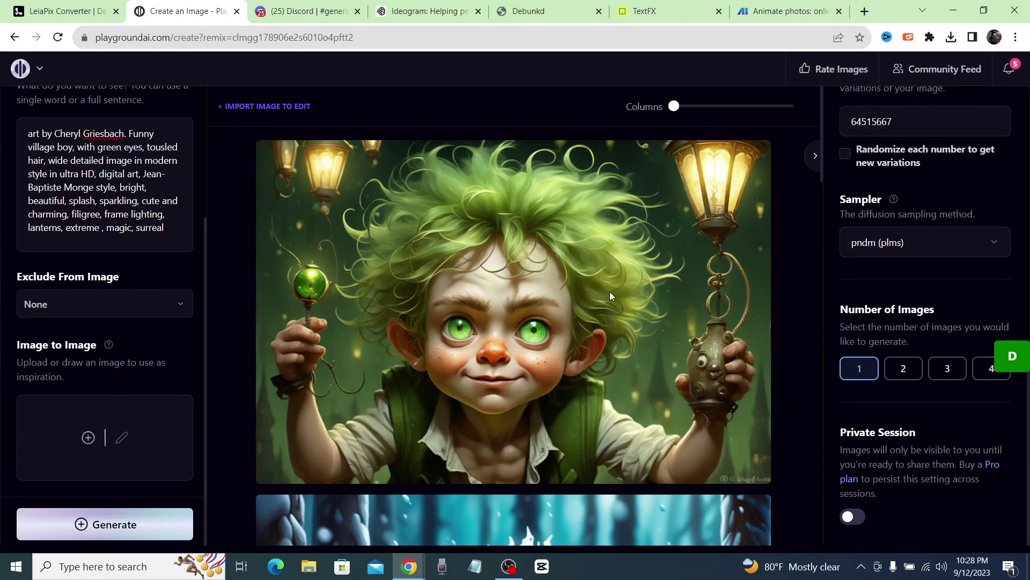
{"action": "left_click", "coordinate": [1000, 373]}
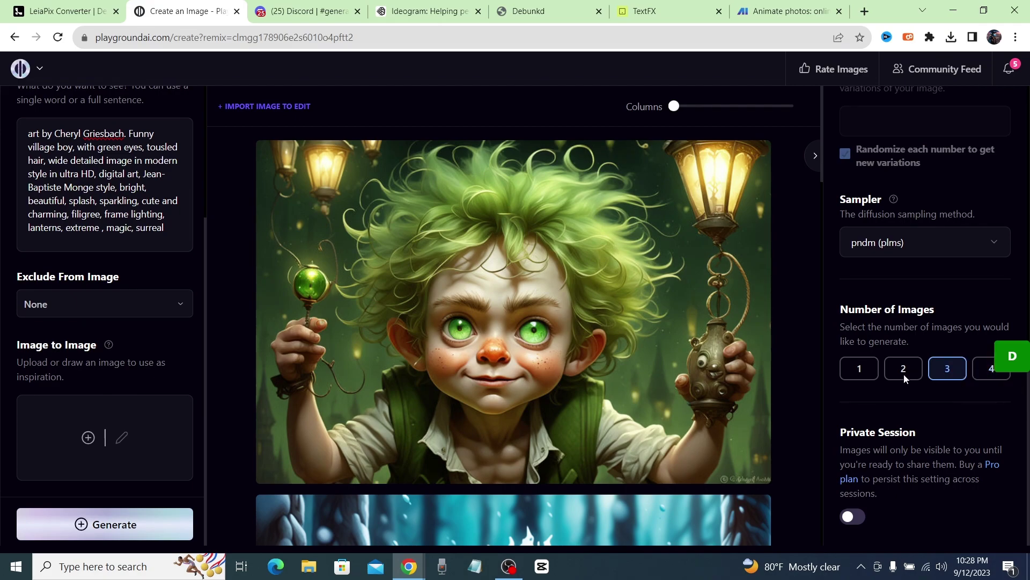
{"action": "left_click", "coordinate": [854, 372]}
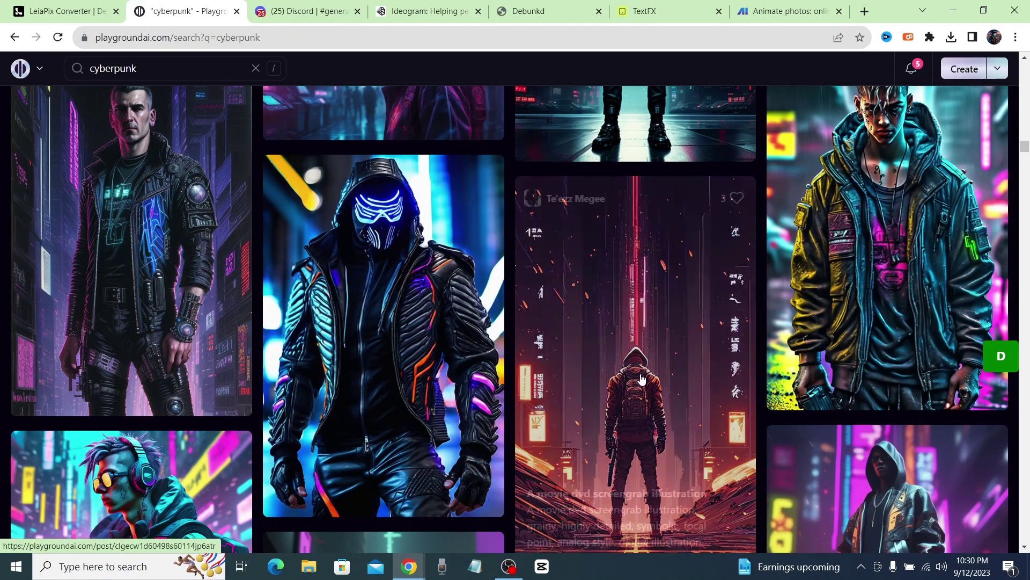
Browse the cyberpunk search results and their prompts, and briefly open and close the Cyberpunk Lofi Boy image
{"action": "scroll", "coordinate": [483, 375], "scroll_direction": "up", "scroll_amount": 5}
{"action": "scroll", "coordinate": [525, 420], "scroll_direction": "up", "scroll_amount": 2}
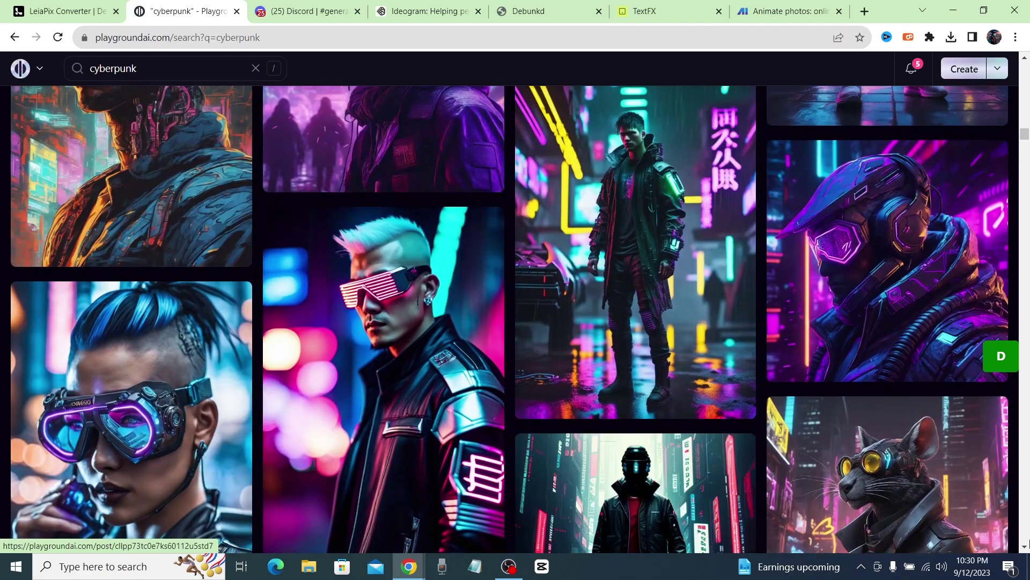
{"action": "scroll", "coordinate": [902, 483], "scroll_direction": "down", "scroll_amount": 4}
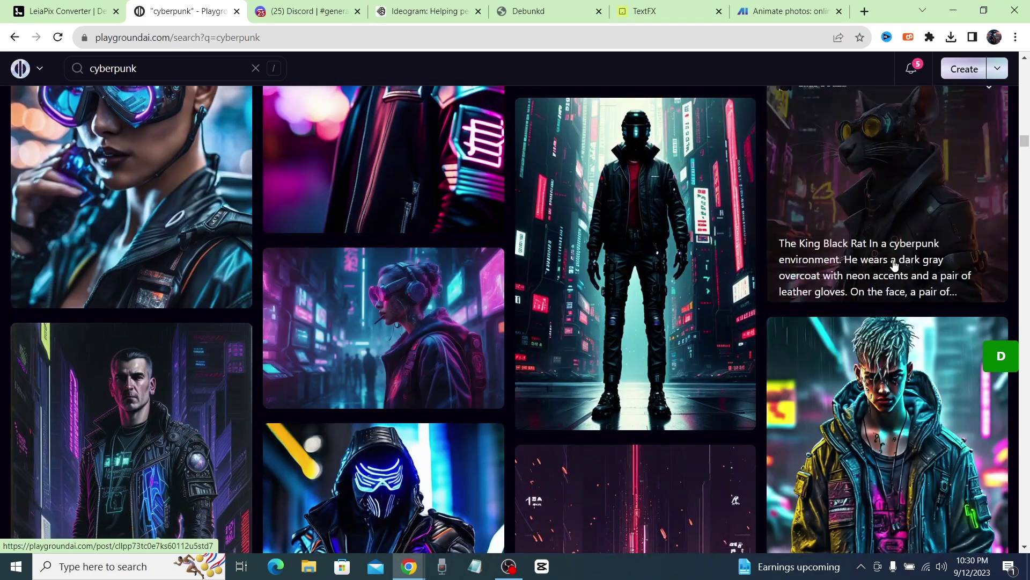
{"action": "scroll", "coordinate": [420, 413], "scroll_direction": "down", "scroll_amount": 1}
{"action": "scroll", "coordinate": [421, 412], "scroll_direction": "down", "scroll_amount": 5}
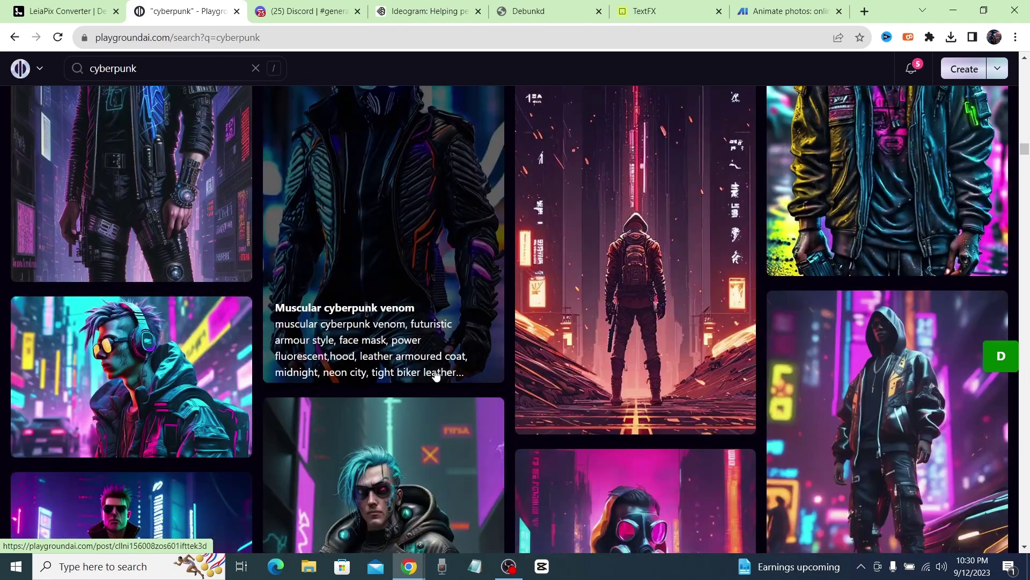
{"action": "scroll", "coordinate": [311, 473], "scroll_direction": "down", "scroll_amount": 3}
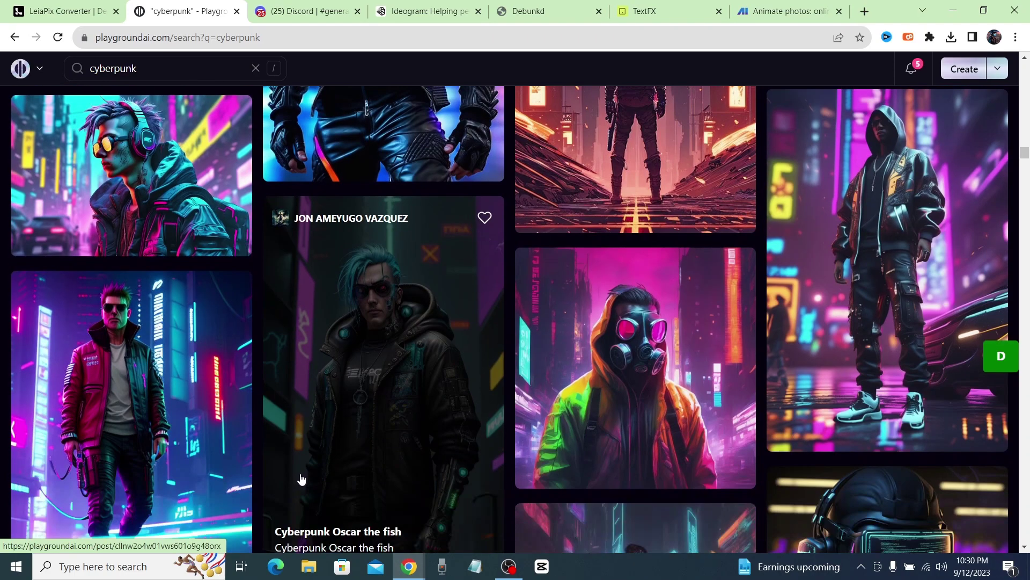
{"action": "left_click", "coordinate": [150, 200]}
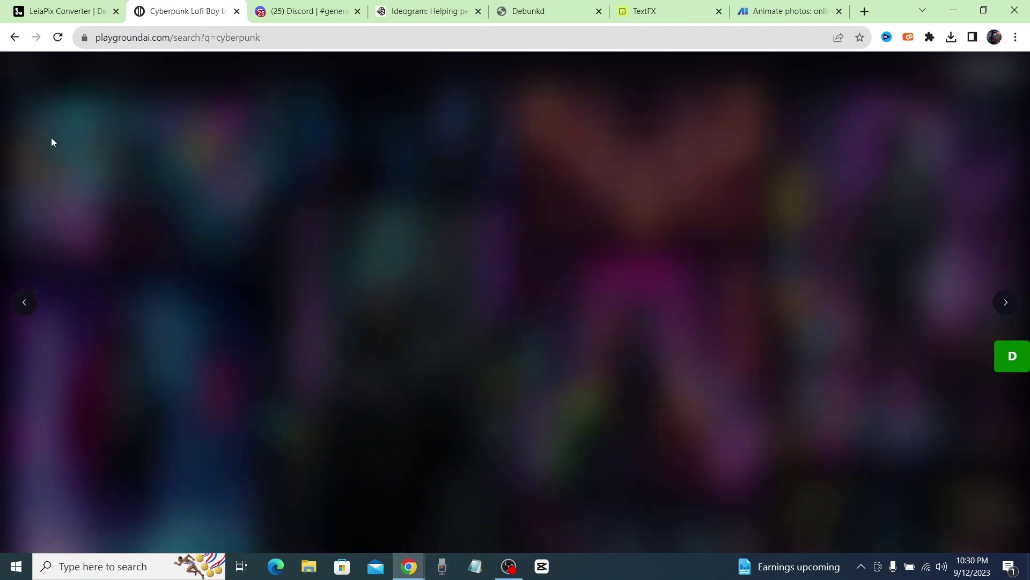
{"action": "key", "text": "Escape"}
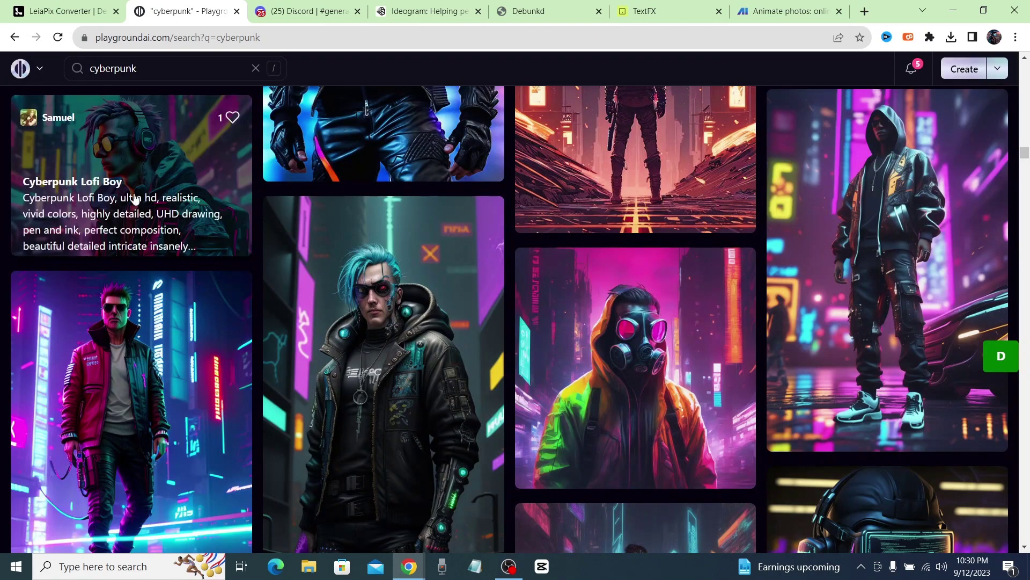
Switch to Discord and, in Pika's generate-4 channel, start a /create command with the prompt "make her eyes blink, mak her head turn to the left"
{"action": "left_click", "coordinate": [315, 12]}
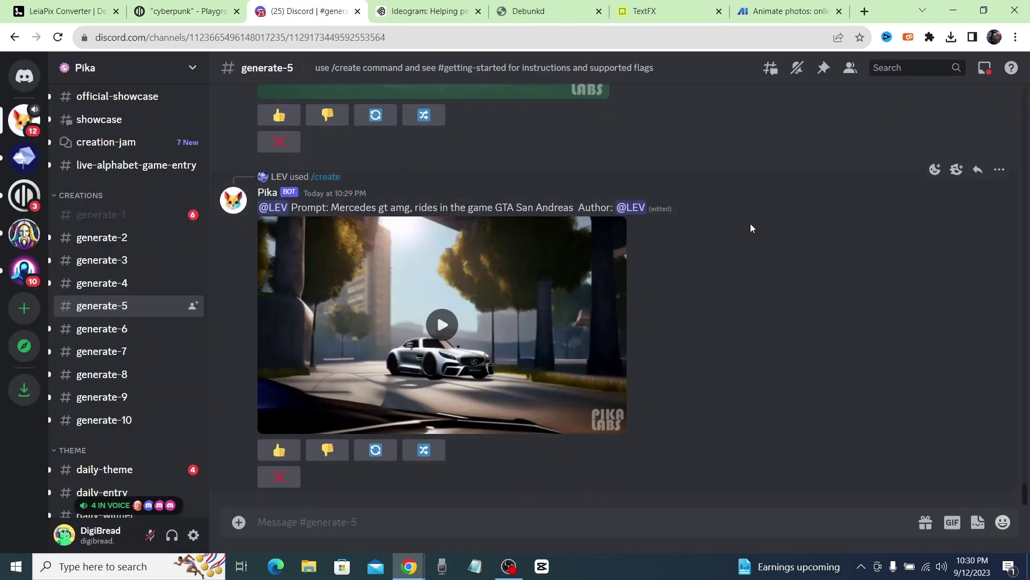
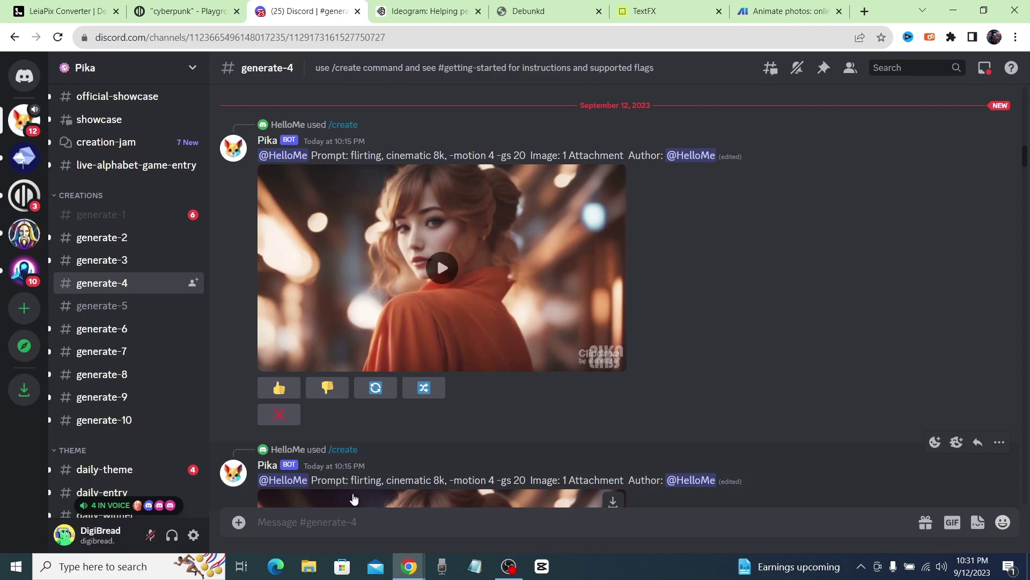
{"action": "type", "text": "/"}
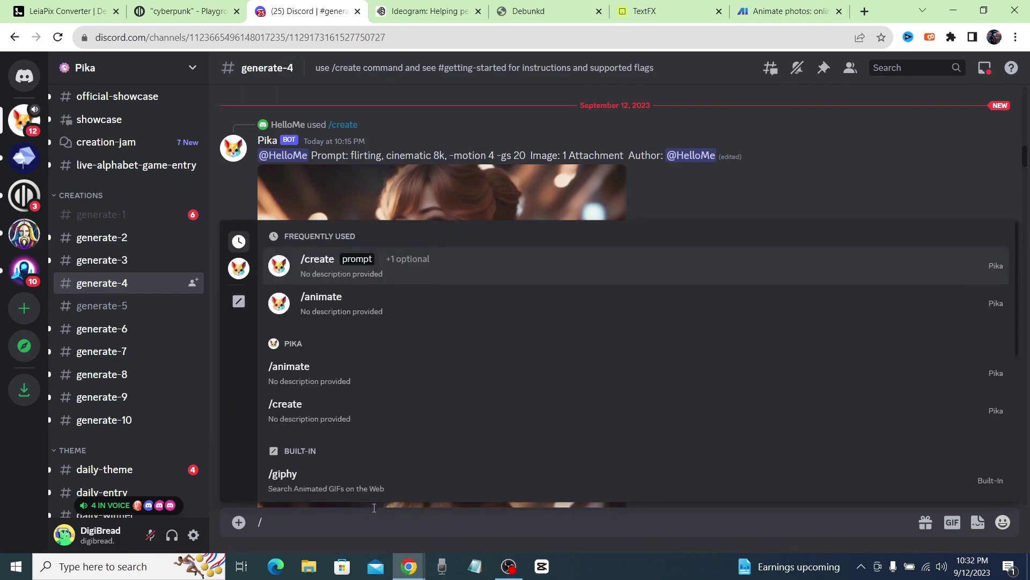
{"action": "type", "text": "create"}
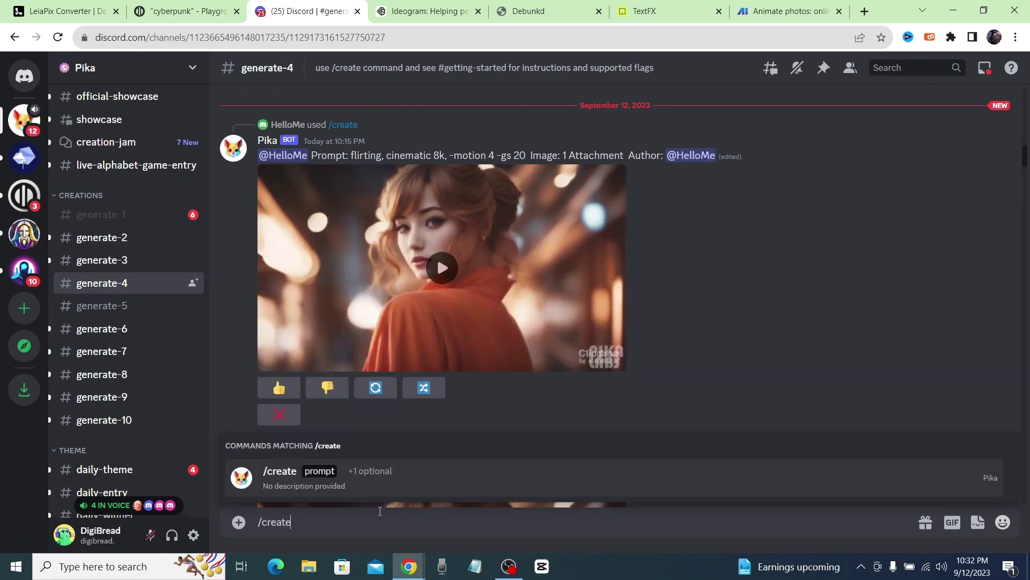
{"action": "key", "text": "Tab"}
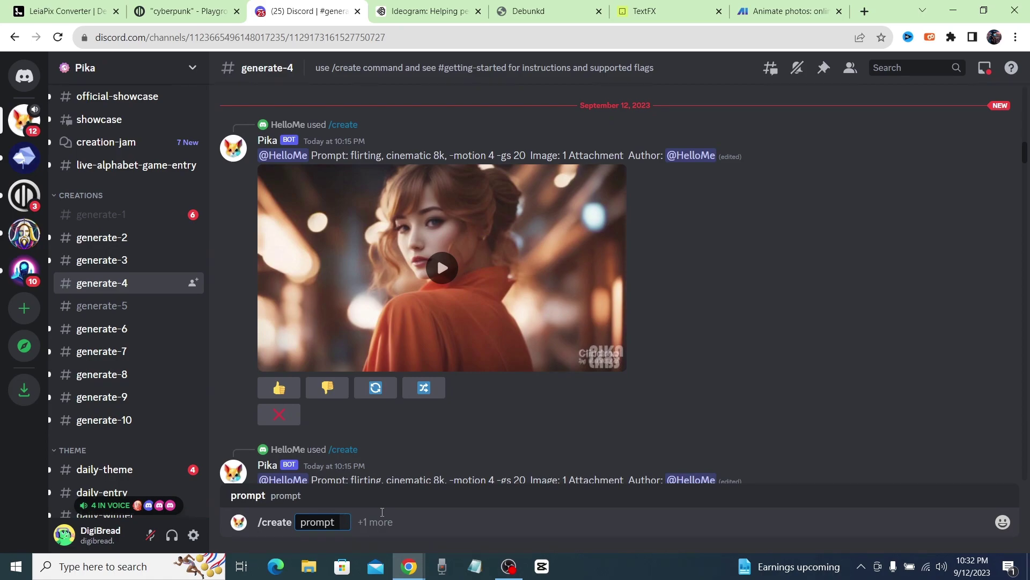
{"action": "type", "text": "make her eye"}
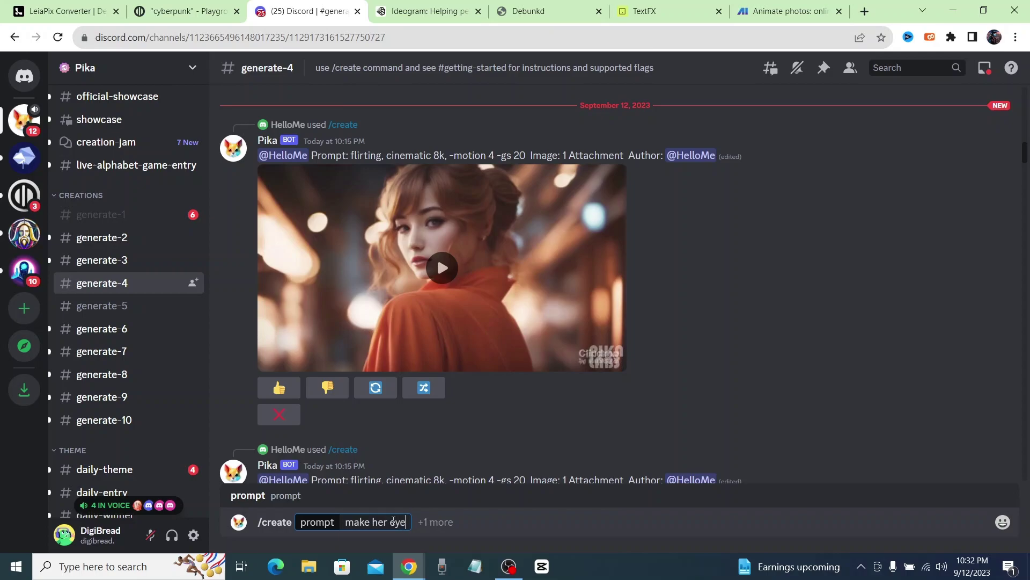
{"action": "type", "text": "s blink"}
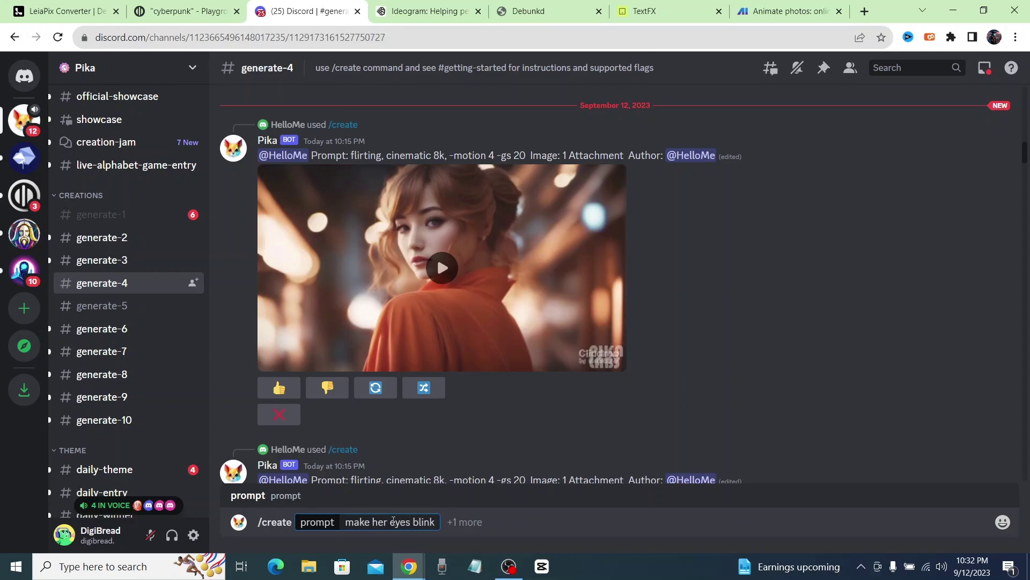
{"action": "type", "text": ", maker h"}
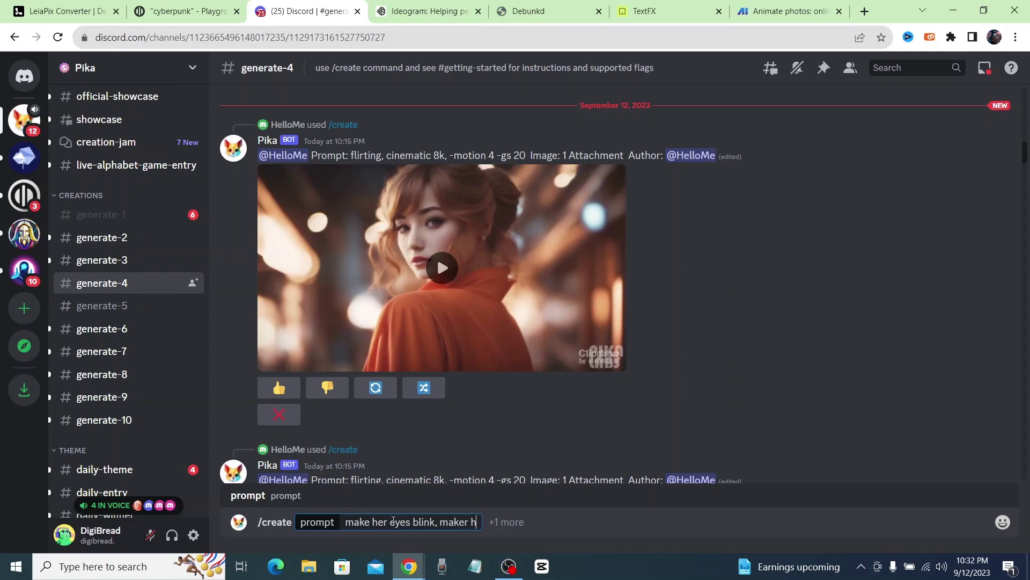
{"action": "type", "text": "ead turn to the left"}
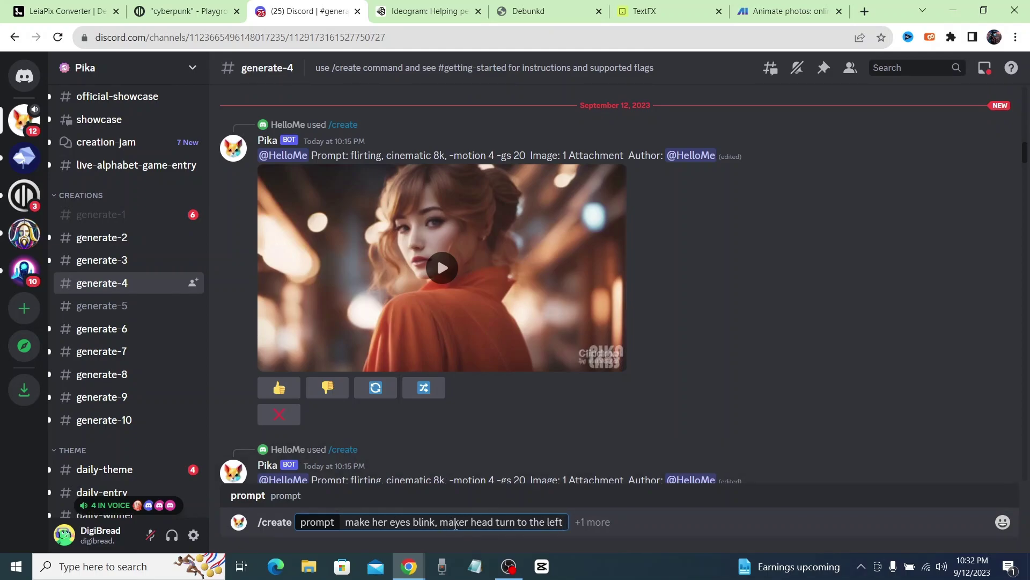
{"action": "type", "text": "h"}
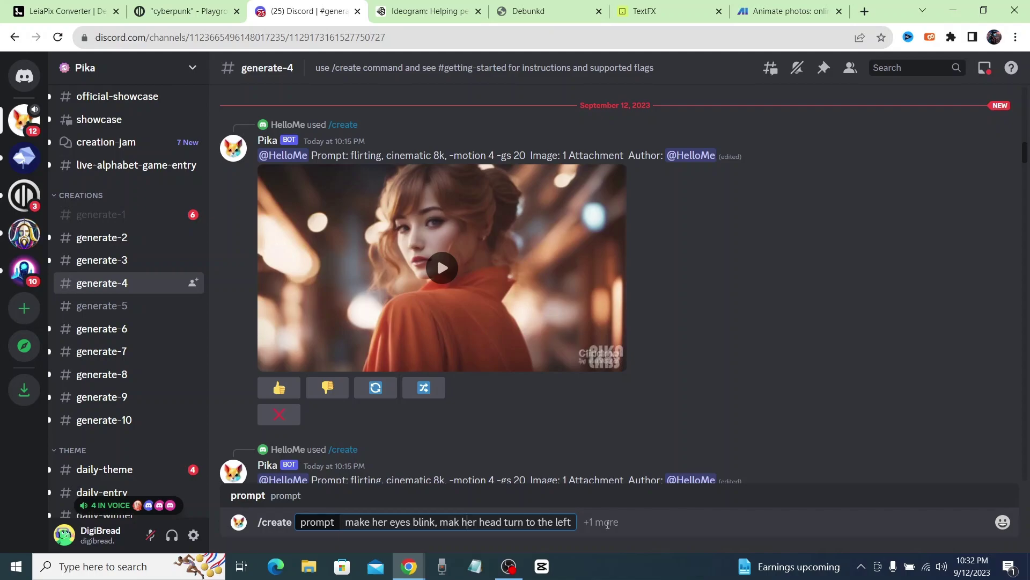
Add the optional image to the create command, attach 24.png from the Desktop, and submit it to generate the video
{"action": "left_click", "coordinate": [603, 523]}
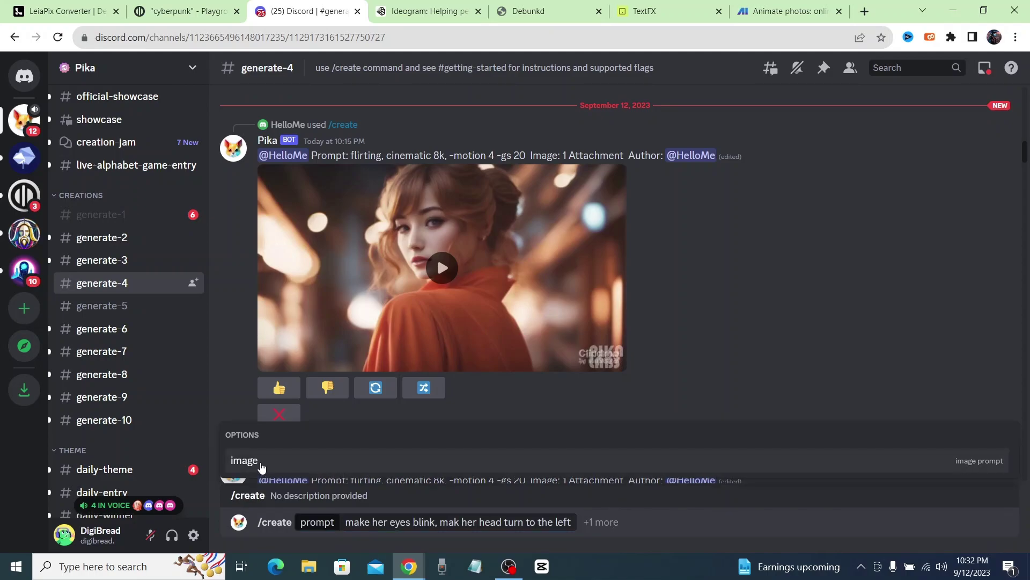
{"action": "left_click", "coordinate": [625, 461]}
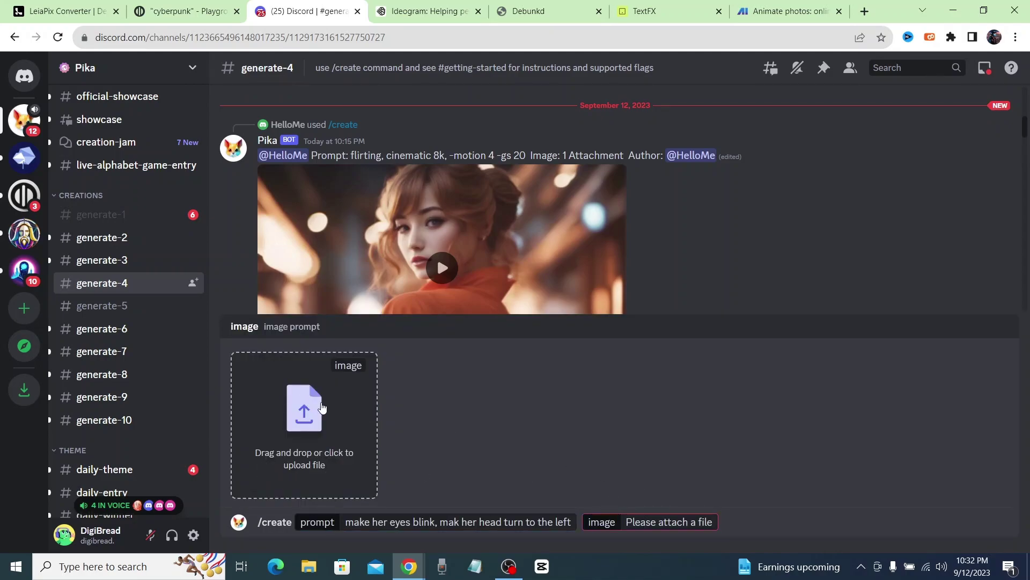
{"action": "left_click", "coordinate": [296, 442]}
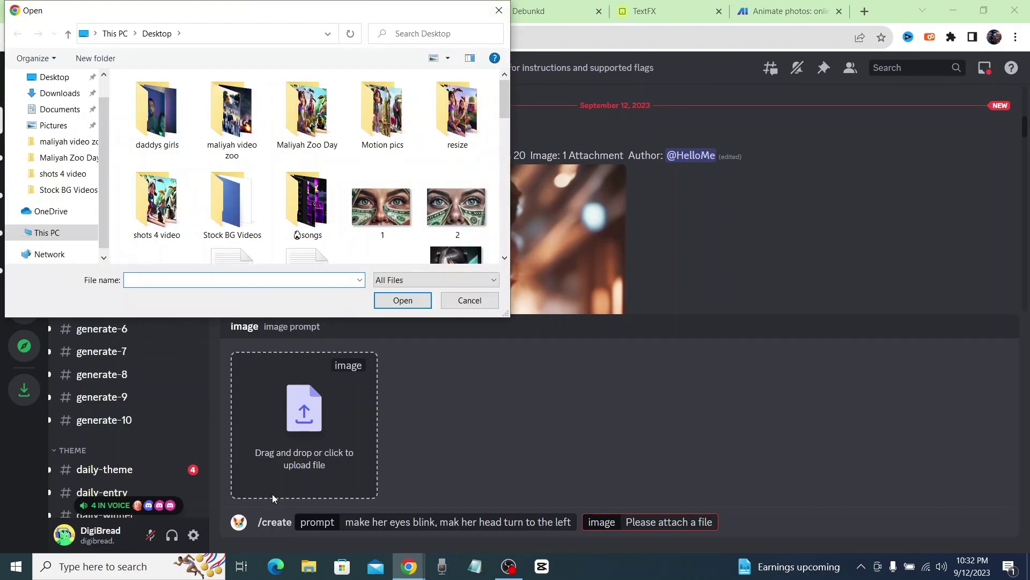
{"action": "scroll", "coordinate": [290, 214], "scroll_direction": "down", "scroll_amount": 5}
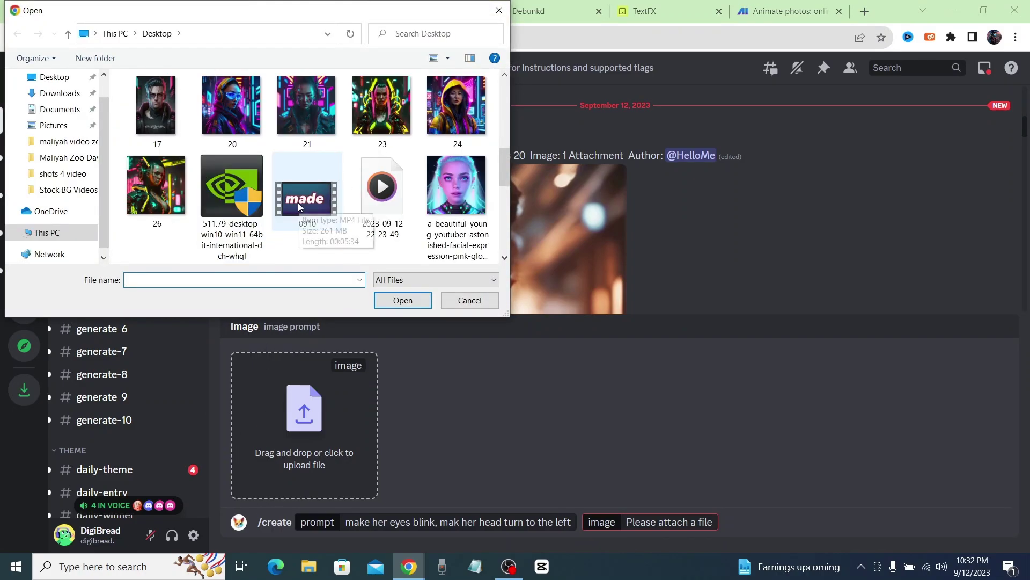
{"action": "left_click", "coordinate": [462, 113]}
{"action": "left_click", "coordinate": [418, 300]}
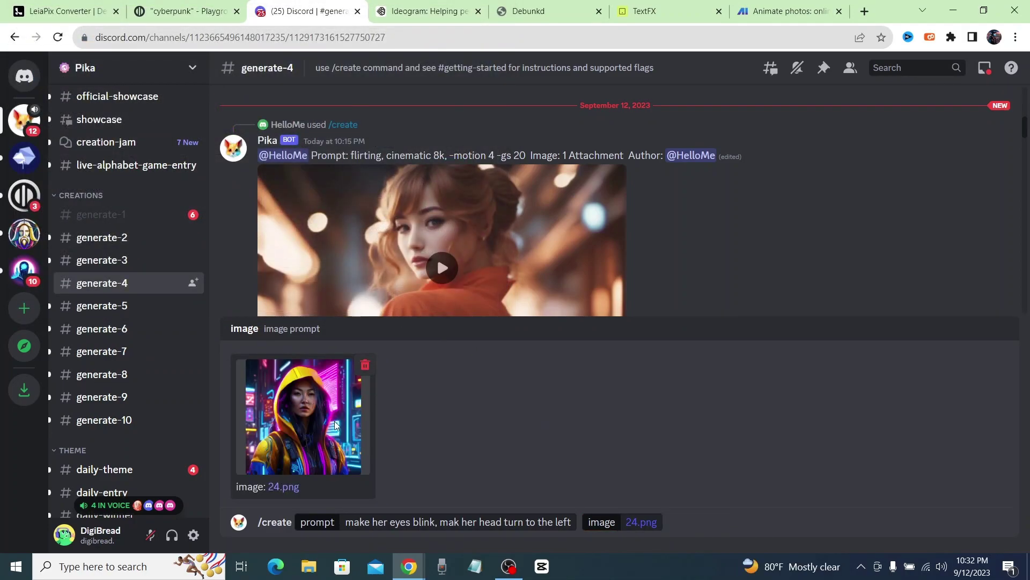
{"action": "left_click", "coordinate": [694, 529]}
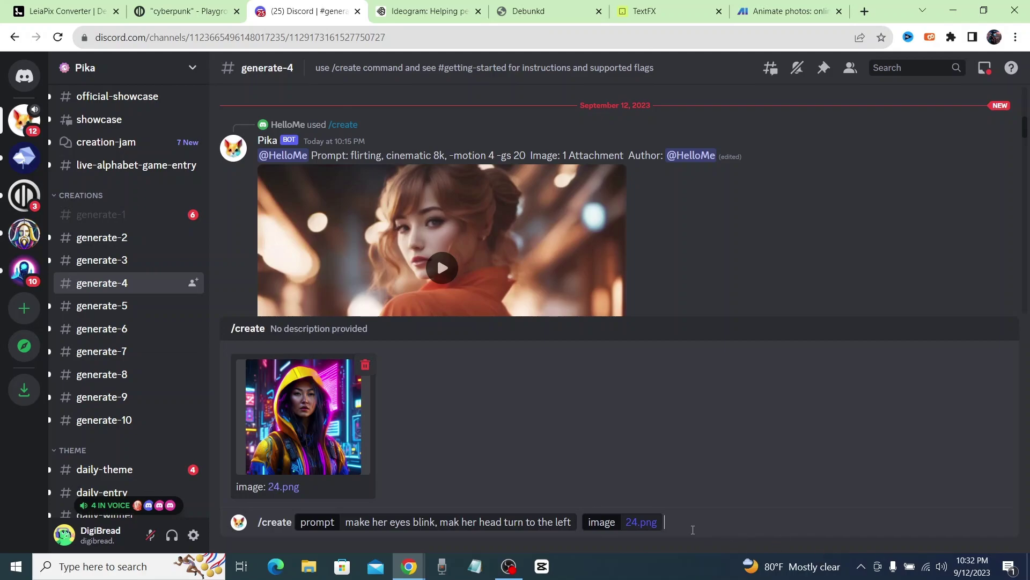
{"action": "key", "text": "Return"}
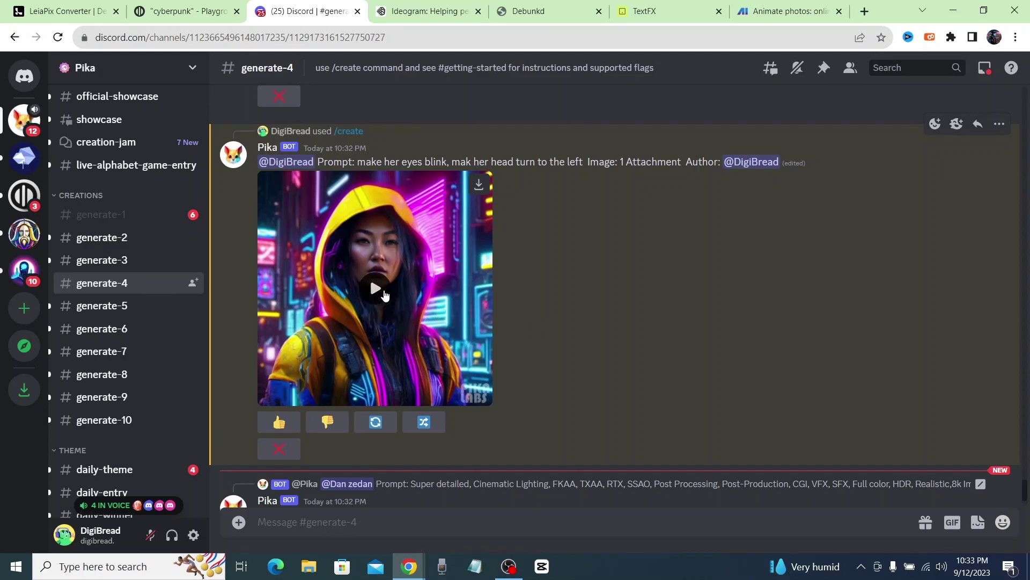
Play the generated video of the woman in the yellow hood, compare it with the "make her eyes blink" prompt, and replay it
{"action": "left_click", "coordinate": [376, 290]}
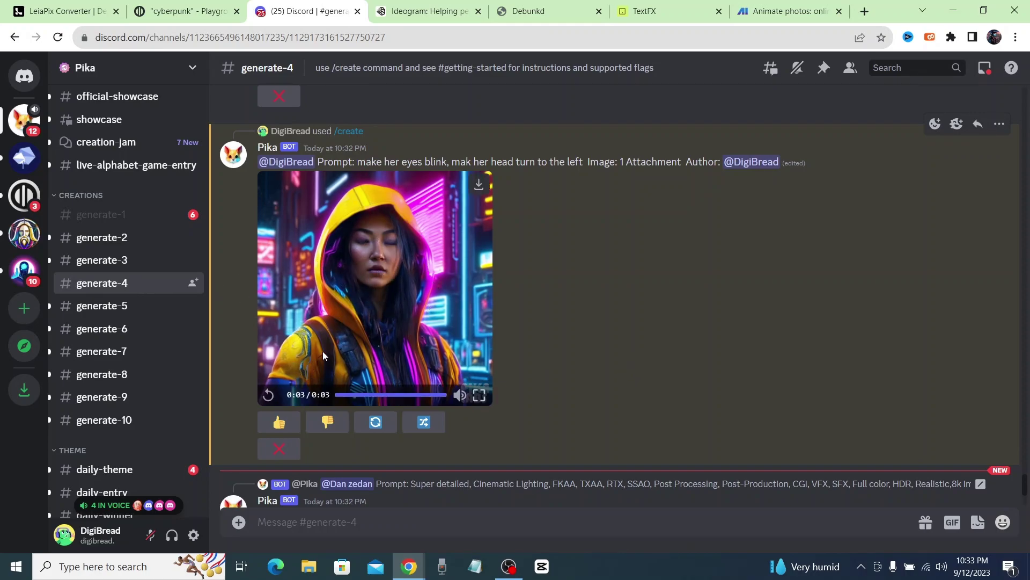
{"action": "left_click_drag", "start_coordinate": [358, 161], "coordinate": [400, 165]}
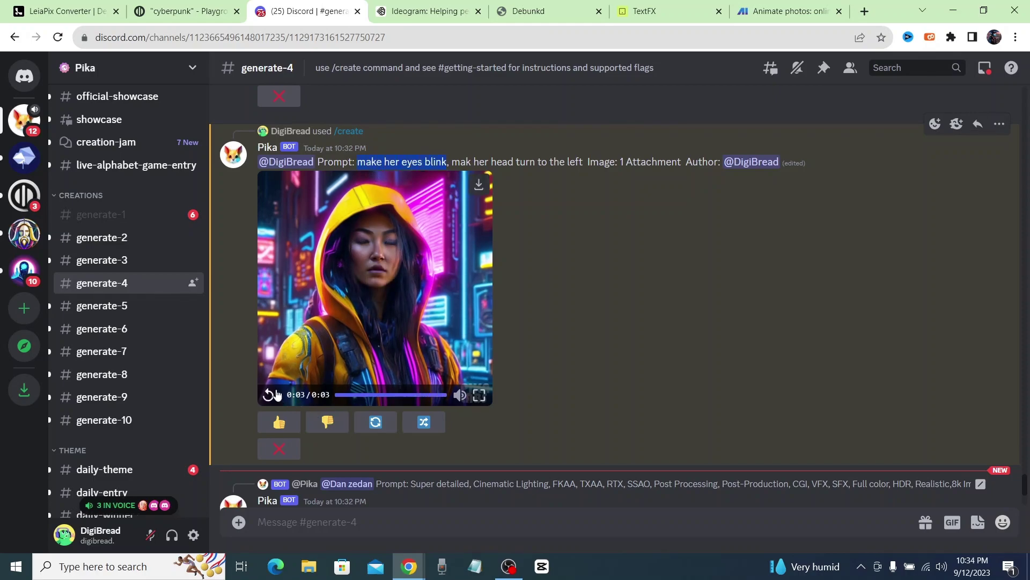
{"action": "left_click", "coordinate": [269, 397]}
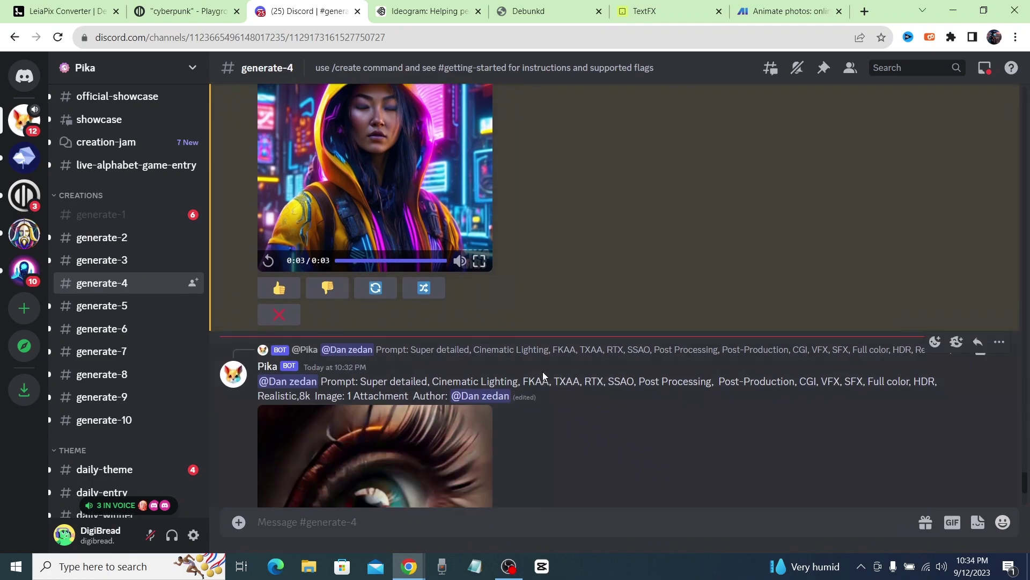
{"action": "scroll", "coordinate": [543, 372], "scroll_direction": "up", "scroll_amount": 5}
{"action": "scroll", "coordinate": [539, 393], "scroll_direction": "down", "scroll_amount": 4}
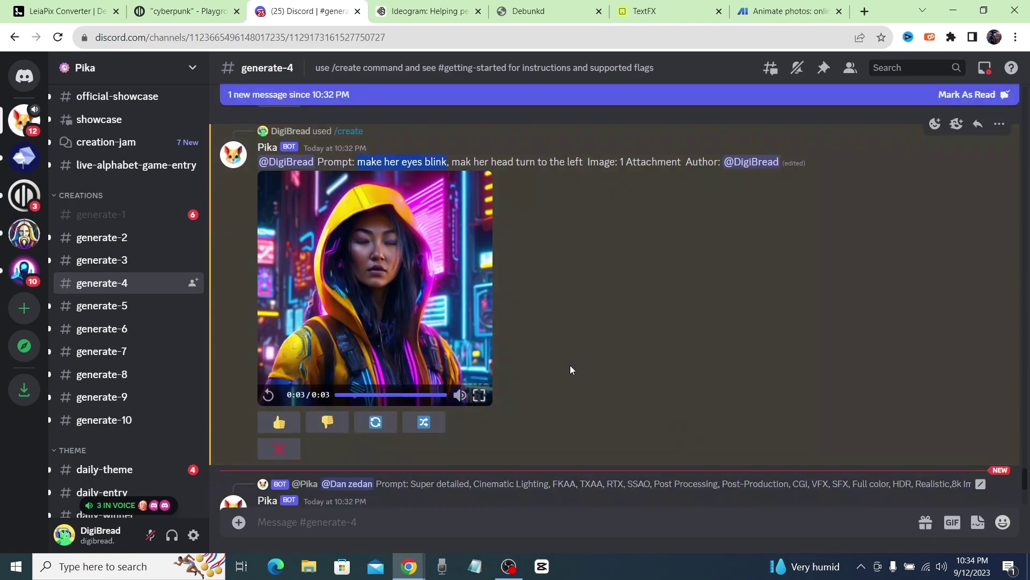
Switch to Ideogram, go to its home page, and browse the trending text and logo designs
{"action": "left_click", "coordinate": [427, 12]}
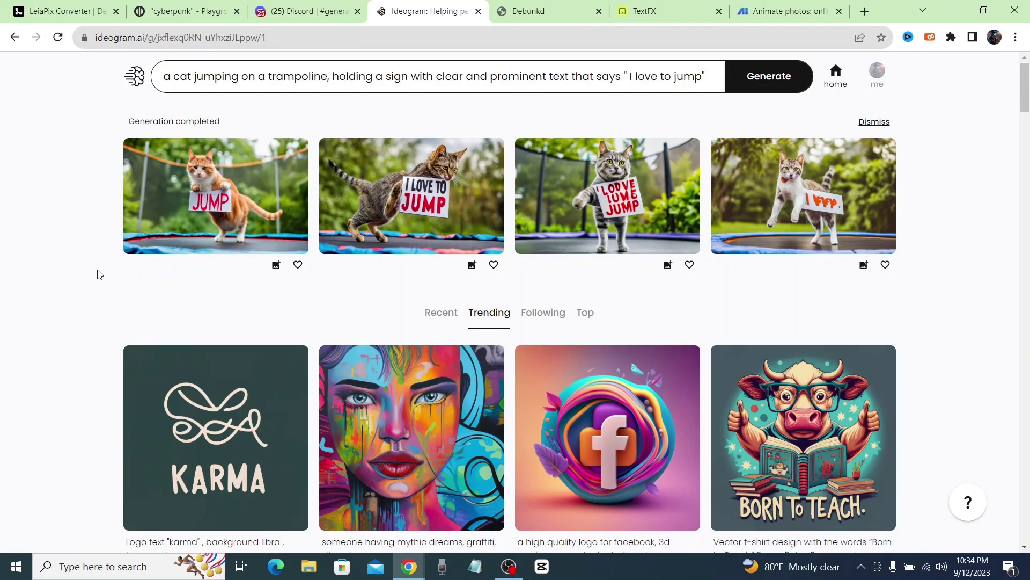
{"action": "left_click", "coordinate": [138, 78]}
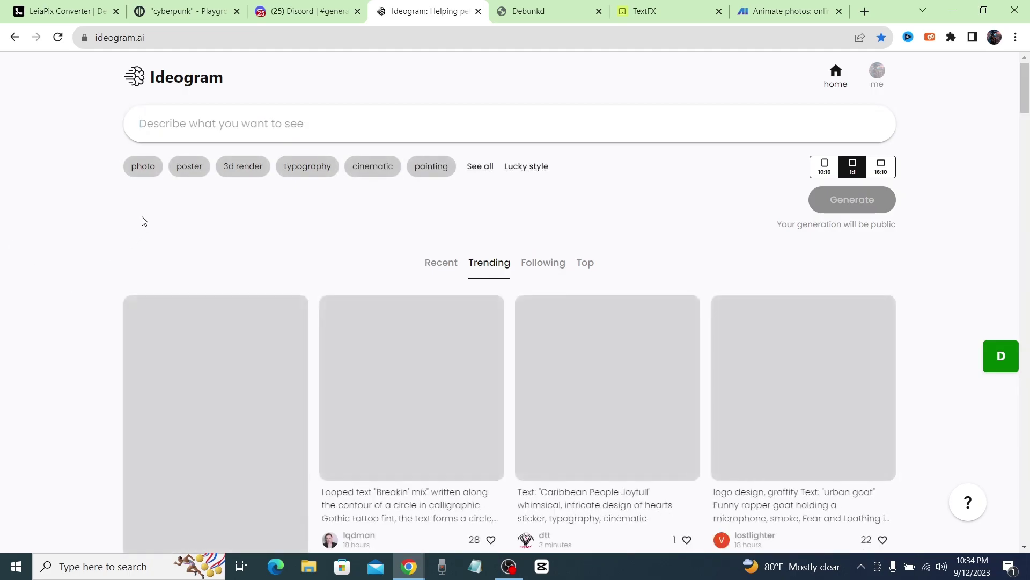
{"action": "scroll", "coordinate": [82, 184], "scroll_direction": "down", "scroll_amount": 4}
{"action": "scroll", "coordinate": [156, 268], "scroll_direction": "down", "scroll_amount": 2}
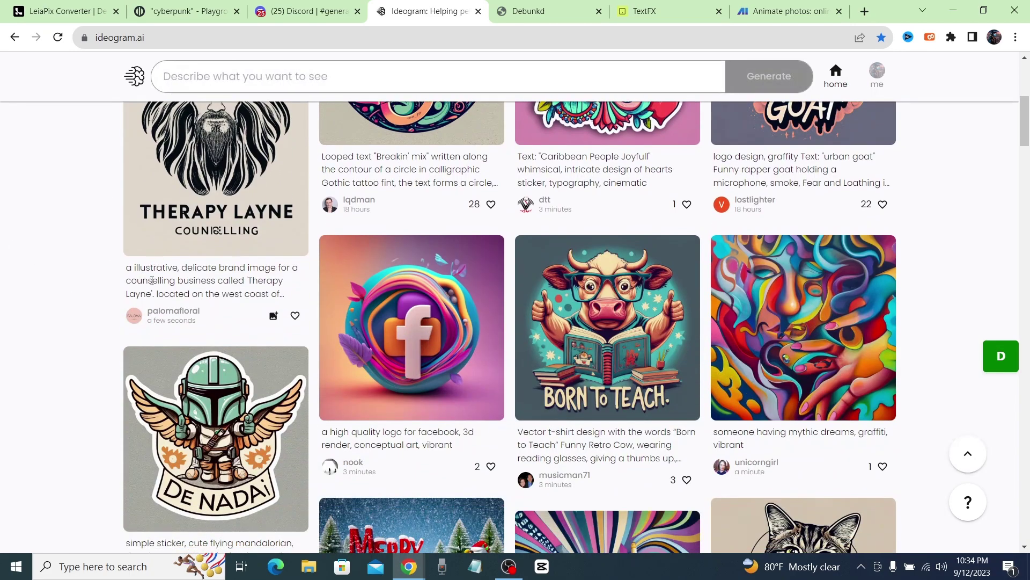
{"action": "scroll", "coordinate": [155, 286], "scroll_direction": "down", "scroll_amount": 2}
{"action": "scroll", "coordinate": [147, 284], "scroll_direction": "up", "scroll_amount": 4}
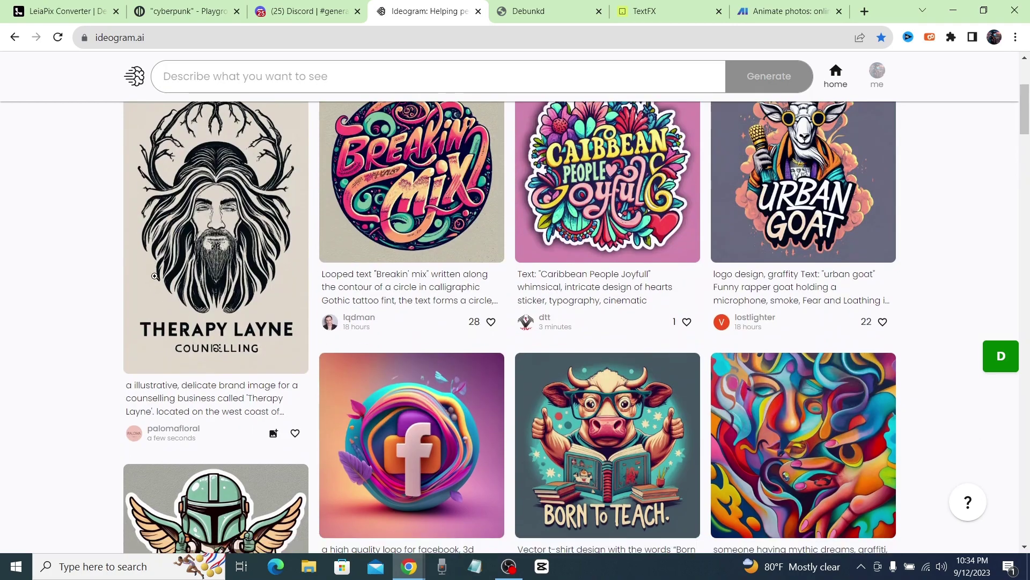
{"action": "scroll", "coordinate": [138, 280], "scroll_direction": "down", "scroll_amount": 5}
{"action": "scroll", "coordinate": [137, 281], "scroll_direction": "up", "scroll_amount": 8}
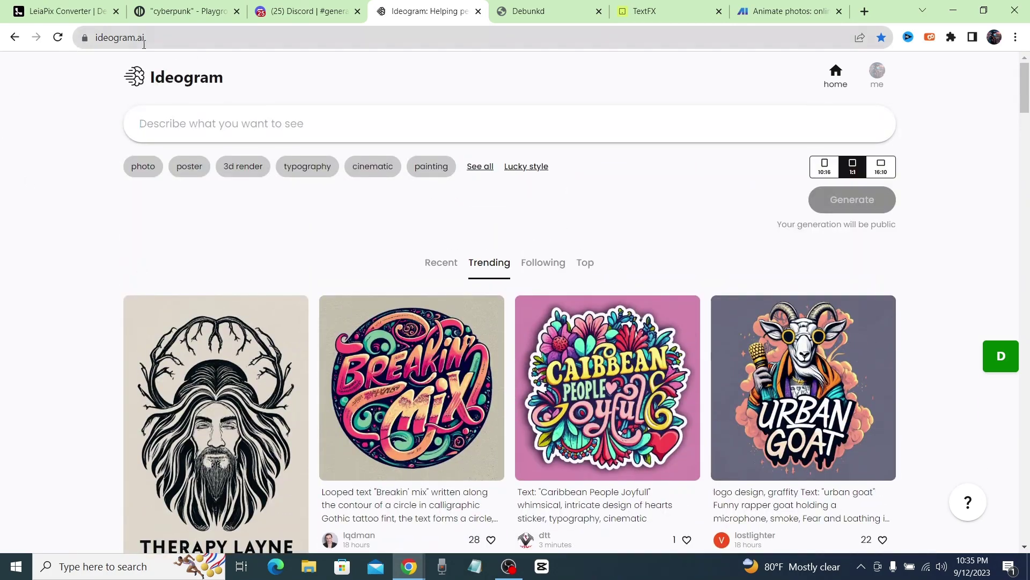
{"action": "scroll", "coordinate": [700, 323], "scroll_direction": "down", "scroll_amount": 3}
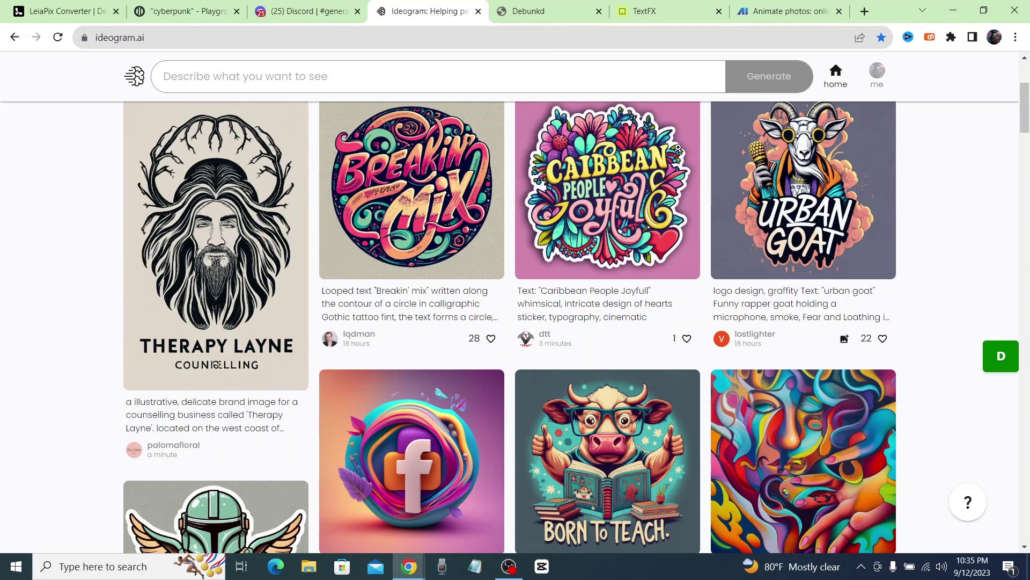
View the Urban Goat design and its prompt, close it, and browse further through the trending designs
{"action": "left_click", "coordinate": [812, 222]}
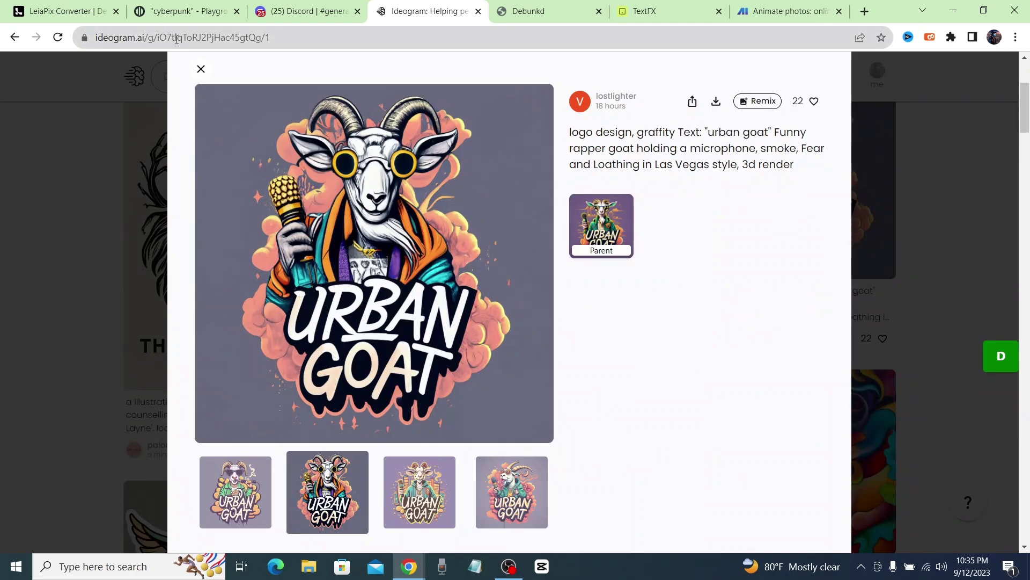
{"action": "left_click", "coordinate": [201, 68]}
{"action": "scroll", "coordinate": [85, 332], "scroll_direction": "down", "scroll_amount": 5}
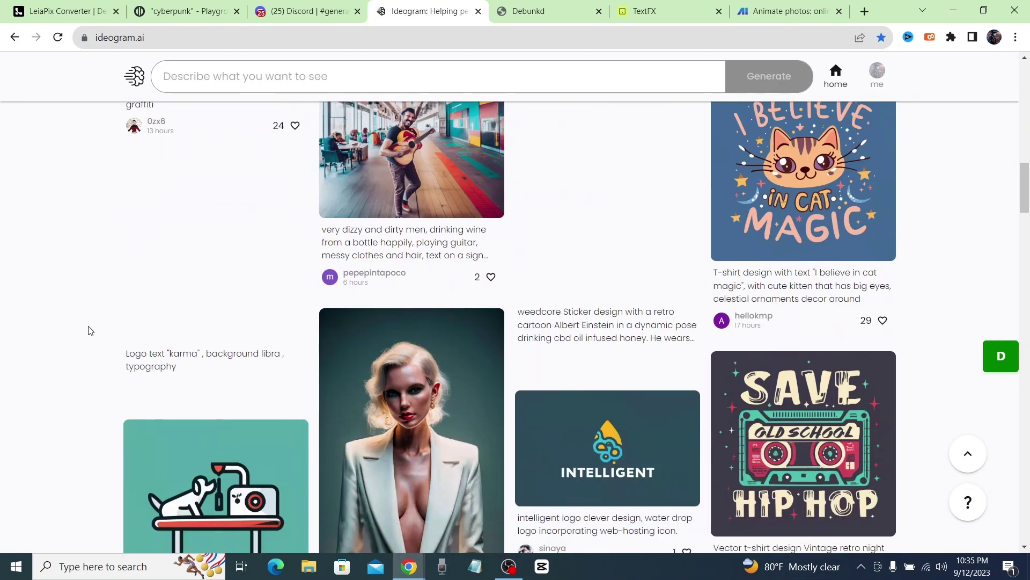
{"action": "scroll", "coordinate": [193, 265], "scroll_direction": "down", "scroll_amount": 5}
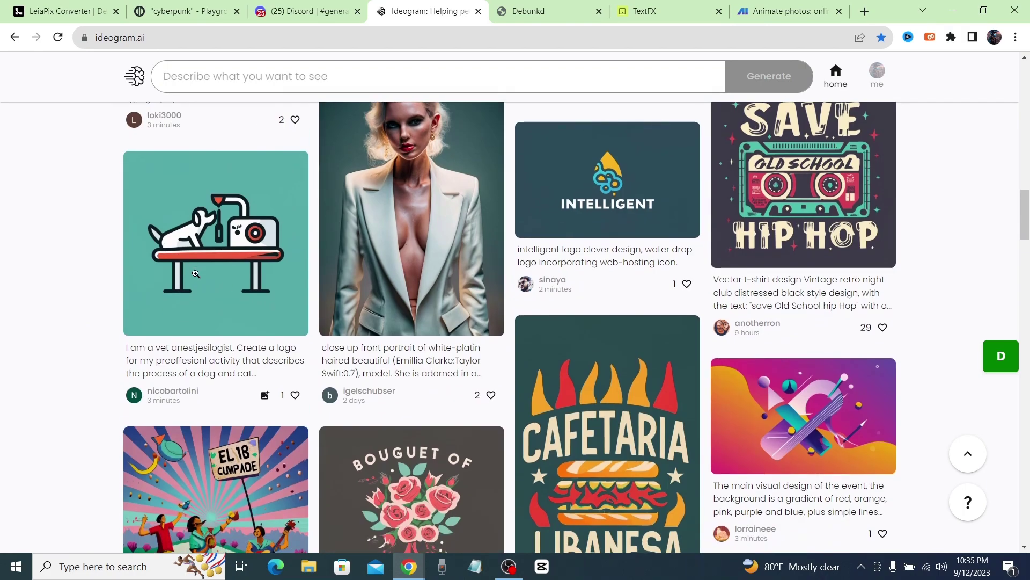
{"action": "scroll", "coordinate": [821, 370], "scroll_direction": "down", "scroll_amount": 5}
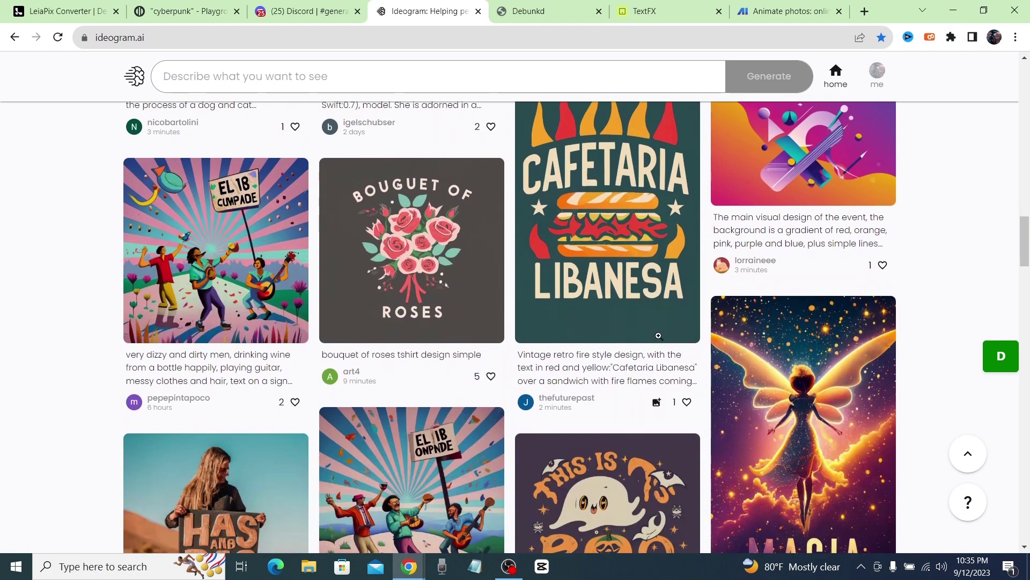
{"action": "scroll", "coordinate": [662, 335], "scroll_direction": "down", "scroll_amount": 6}
{"action": "scroll", "coordinate": [662, 335], "scroll_direction": "down", "scroll_amount": 4}
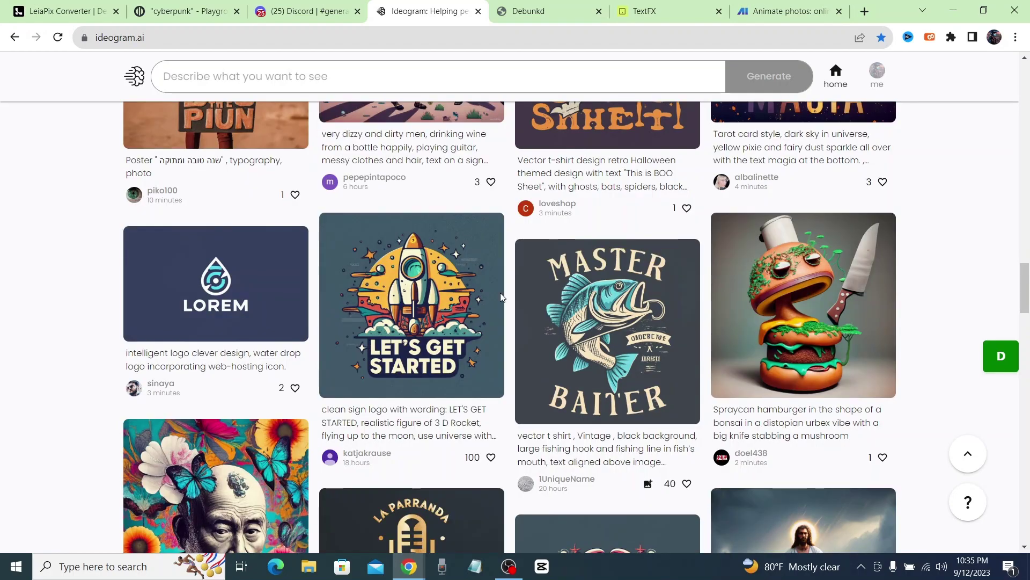
{"action": "scroll", "coordinate": [535, 360], "scroll_direction": "down", "scroll_amount": 3}
{"action": "scroll", "coordinate": [535, 359], "scroll_direction": "up", "scroll_amount": 3}
Remix the "Master Baiter" fish design's prompt with "large swordfish jumping out of the water" replacing the hook wording, and generate it at 10:16
{"action": "left_click", "coordinate": [544, 310]}
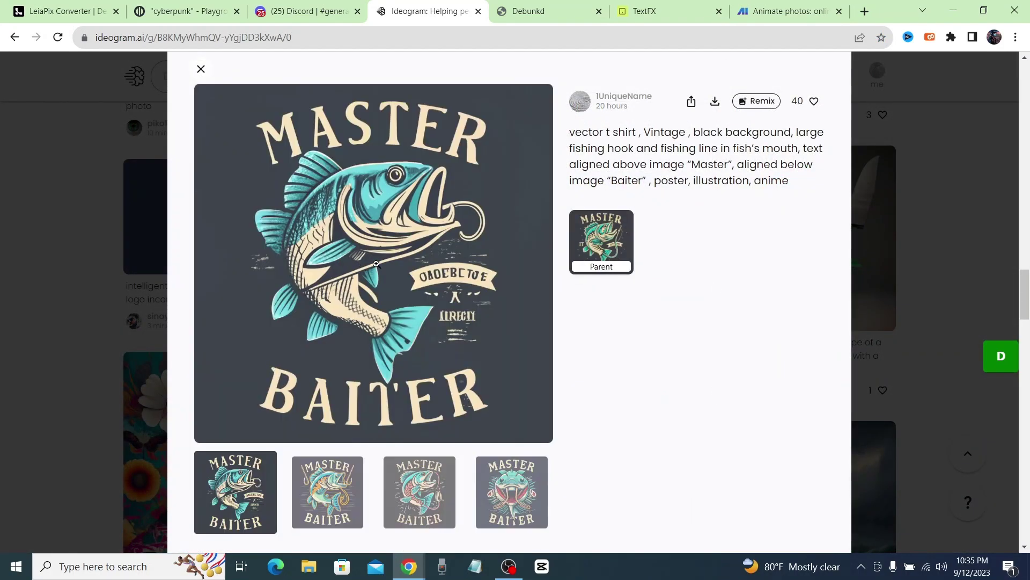
{"action": "left_click_drag", "start_coordinate": [790, 181], "coordinate": [763, 107]}
{"action": "left_click", "coordinate": [763, 101]}
{"action": "key", "text": "BackSpace"}
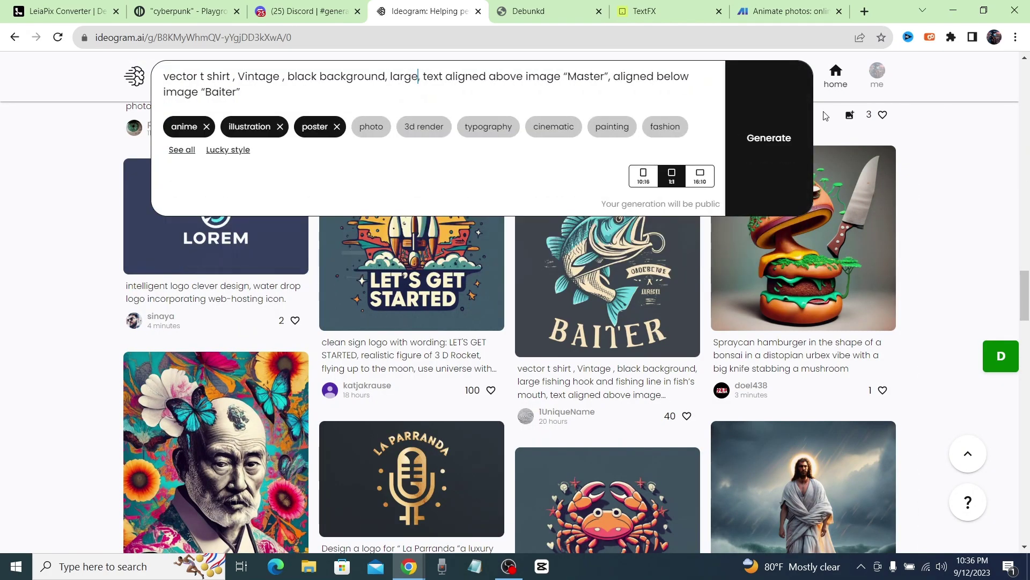
{"action": "type", "text": "swordfish jum"}
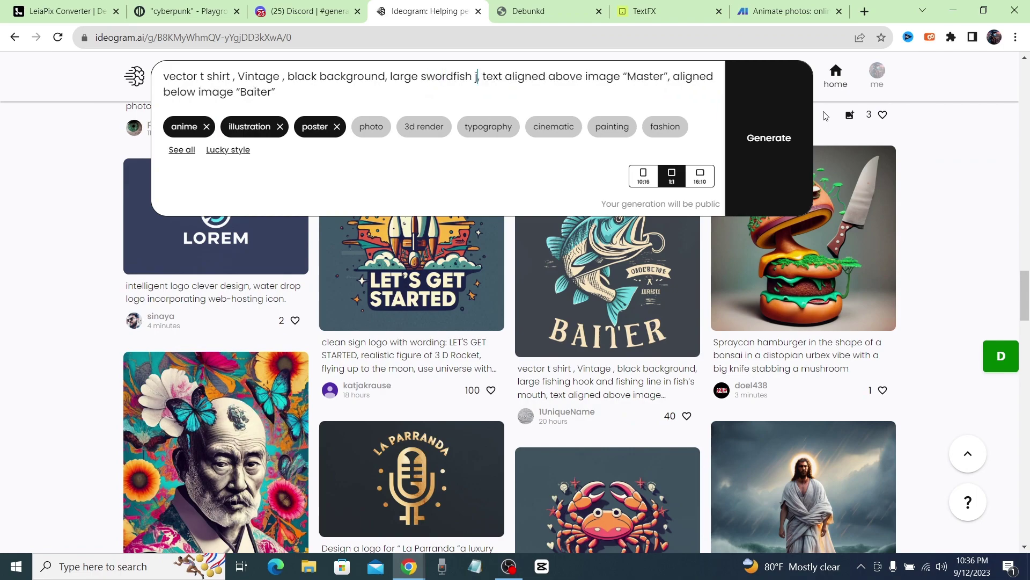
{"action": "type", "text": "ping out of the water"}
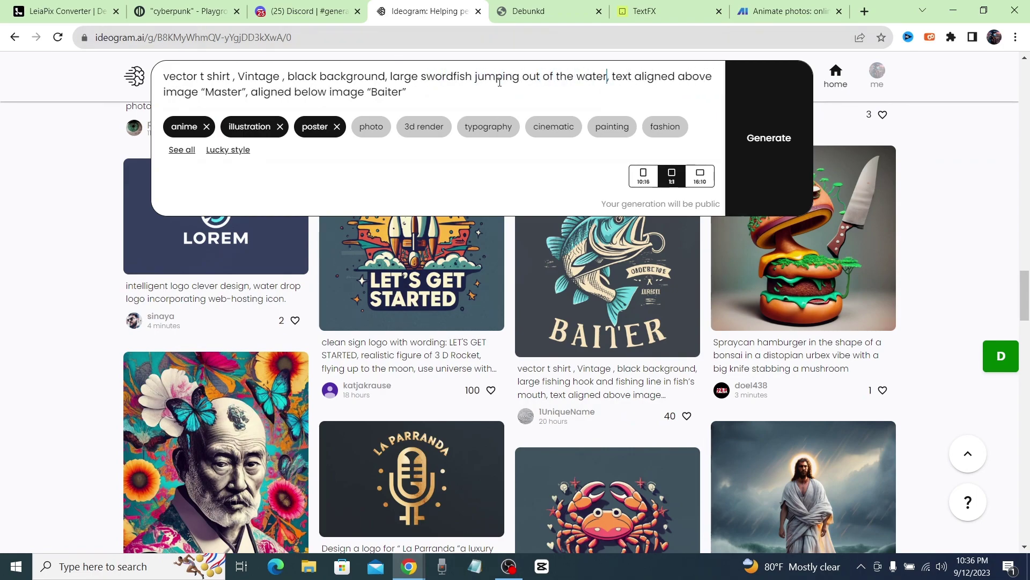
{"action": "left_click", "coordinate": [643, 176]}
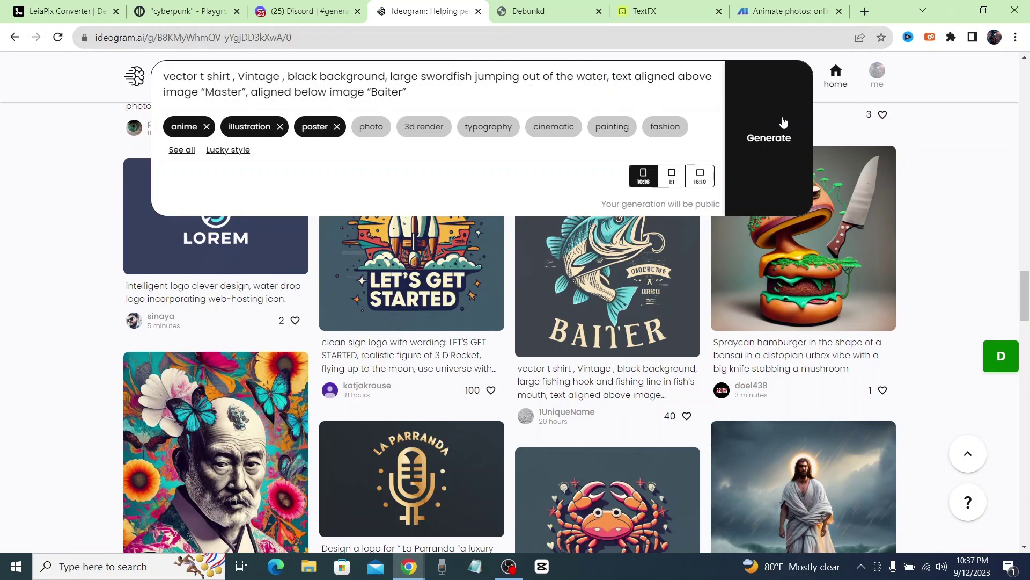
{"action": "left_click", "coordinate": [783, 122]}
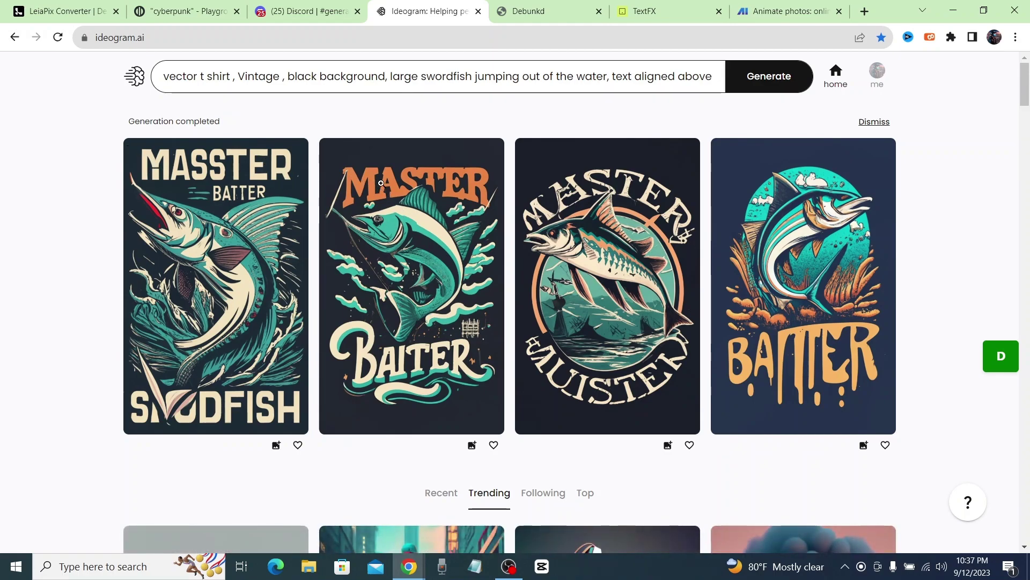
Open the second generated swordfish design with the orange "Master" title and generate a remix of it with the same prompt
{"action": "left_click", "coordinate": [437, 266]}
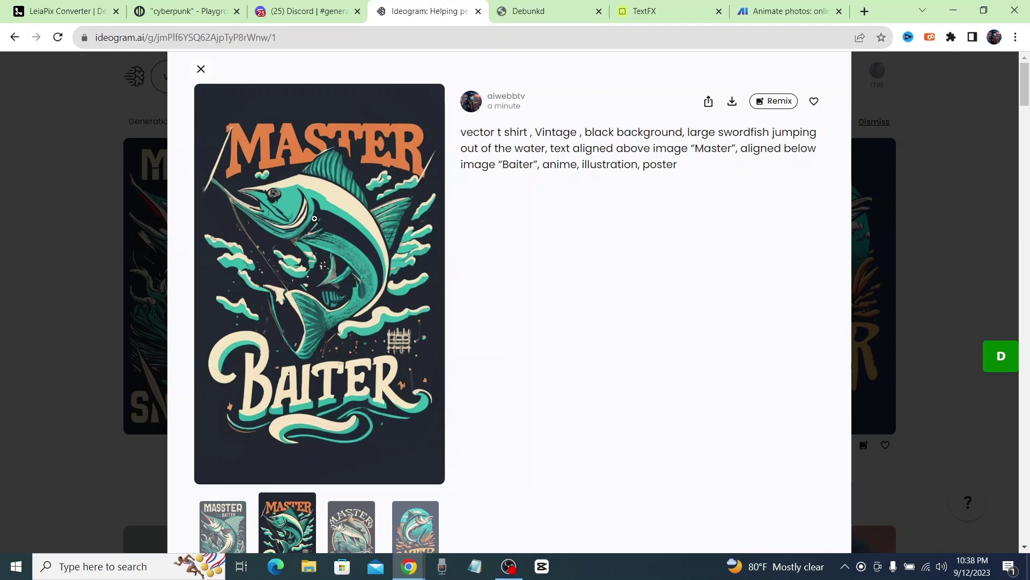
{"action": "left_click", "coordinate": [776, 102]}
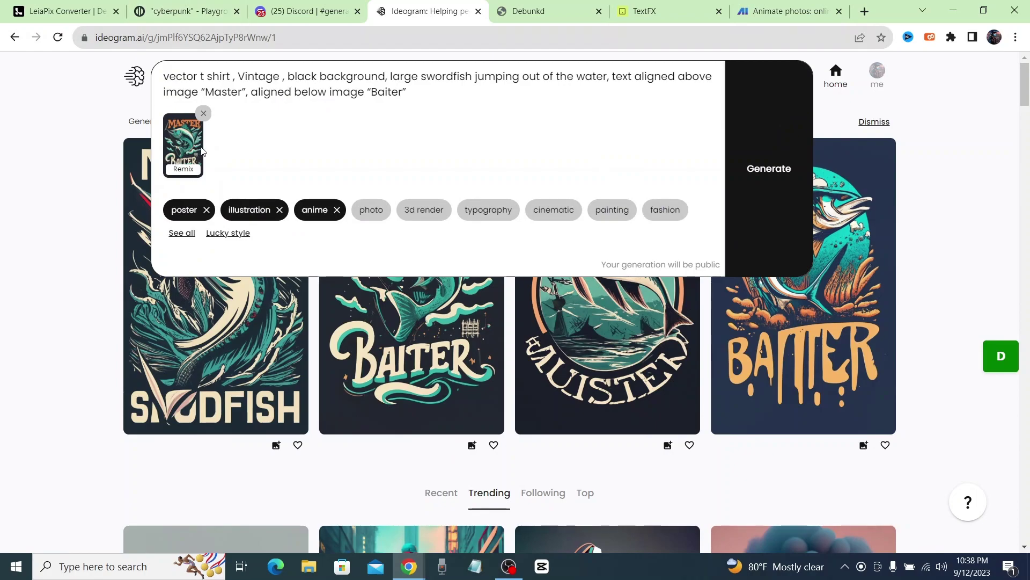
{"action": "left_click", "coordinate": [758, 141]}
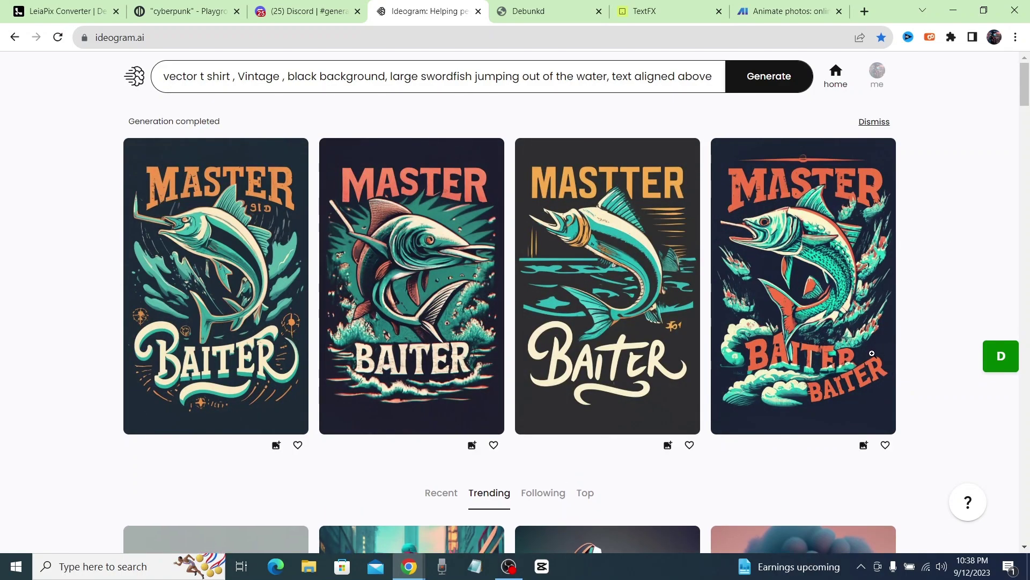
View the second remixed design and close it, and generate a remix of the fourth design with the doubled "Baiter" text
{"action": "left_click", "coordinate": [407, 216]}
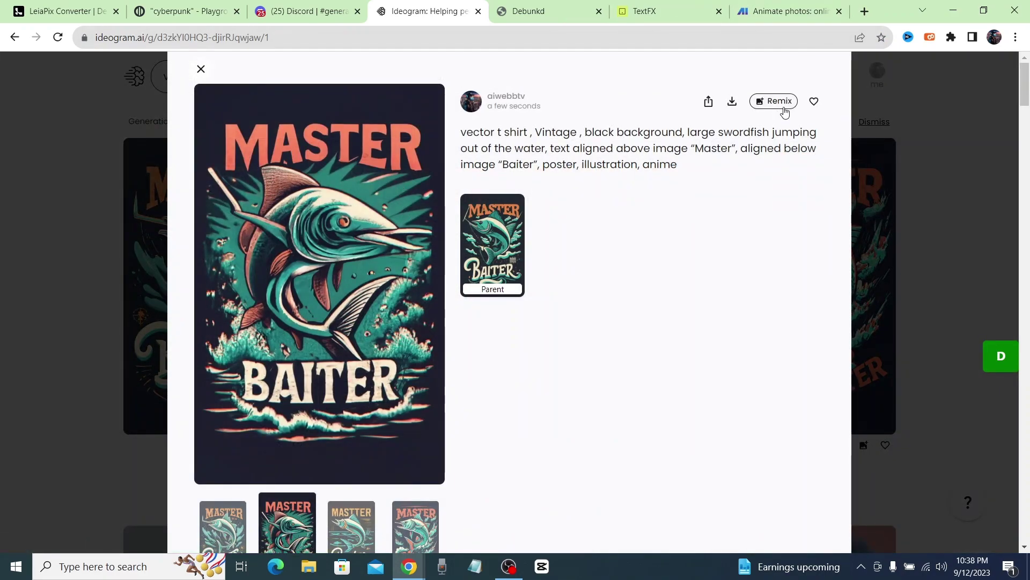
{"action": "left_click", "coordinate": [117, 163]}
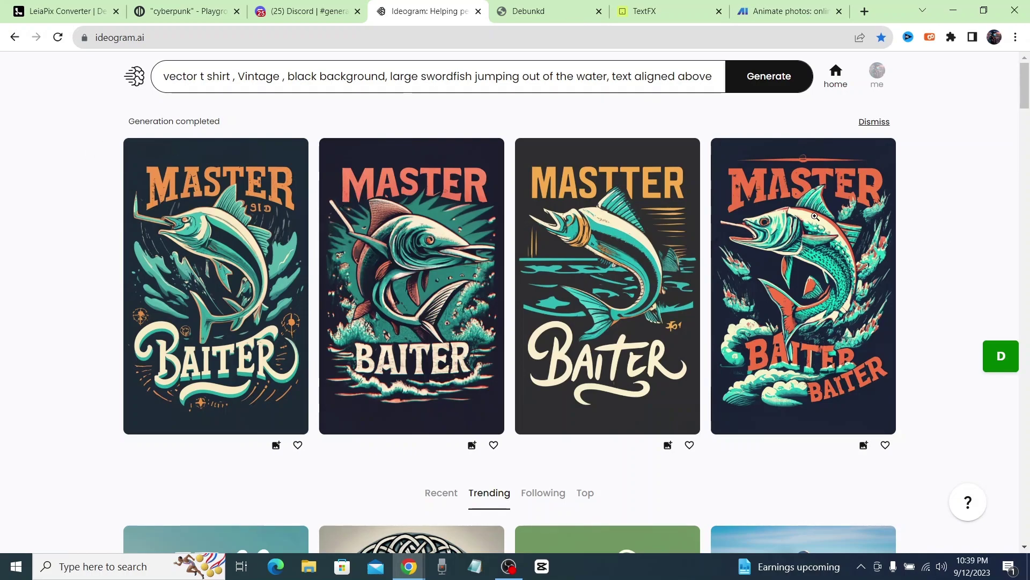
{"action": "left_click", "coordinate": [793, 283]}
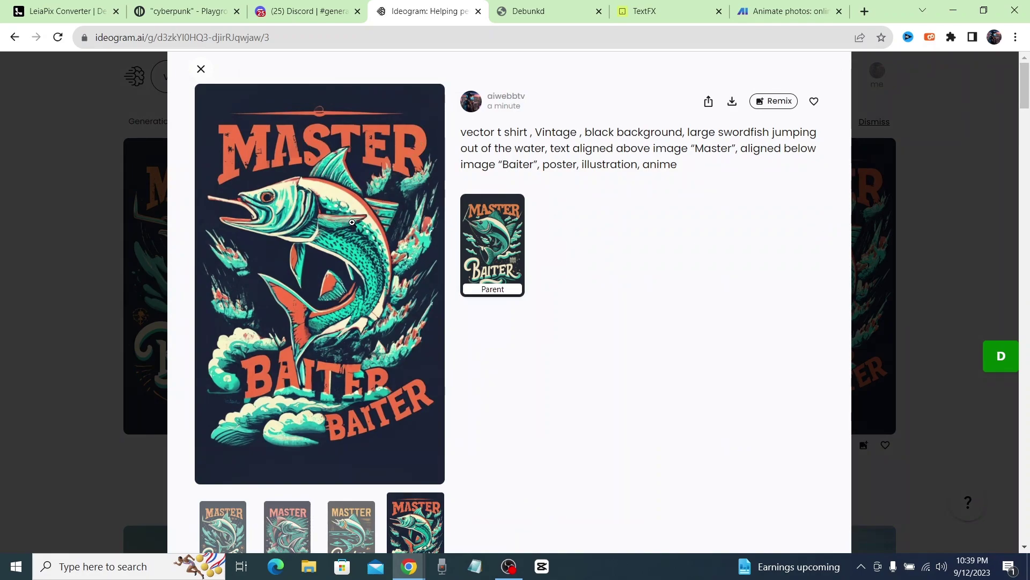
{"action": "left_click", "coordinate": [776, 101]}
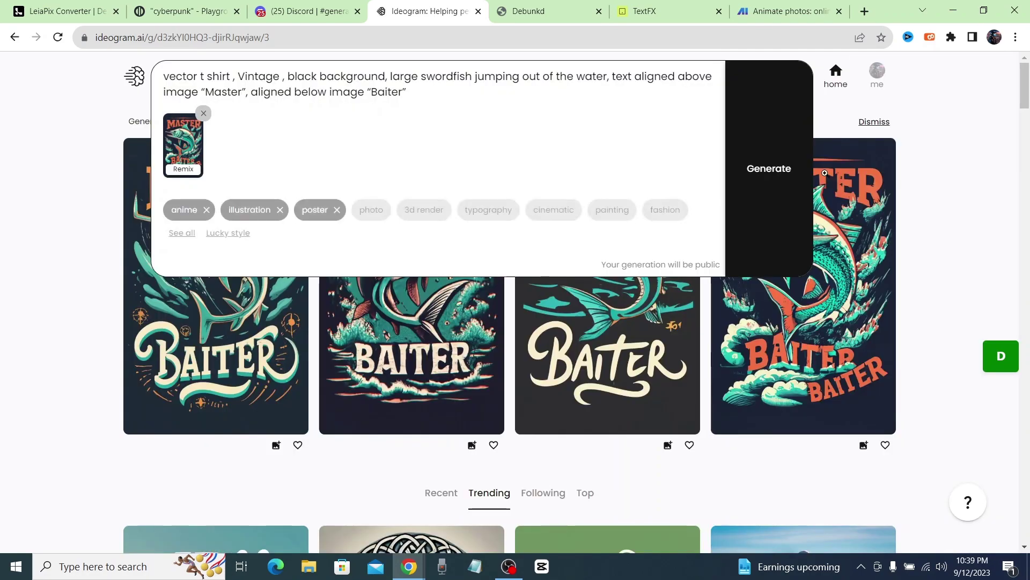
{"action": "left_click", "coordinate": [771, 148]}
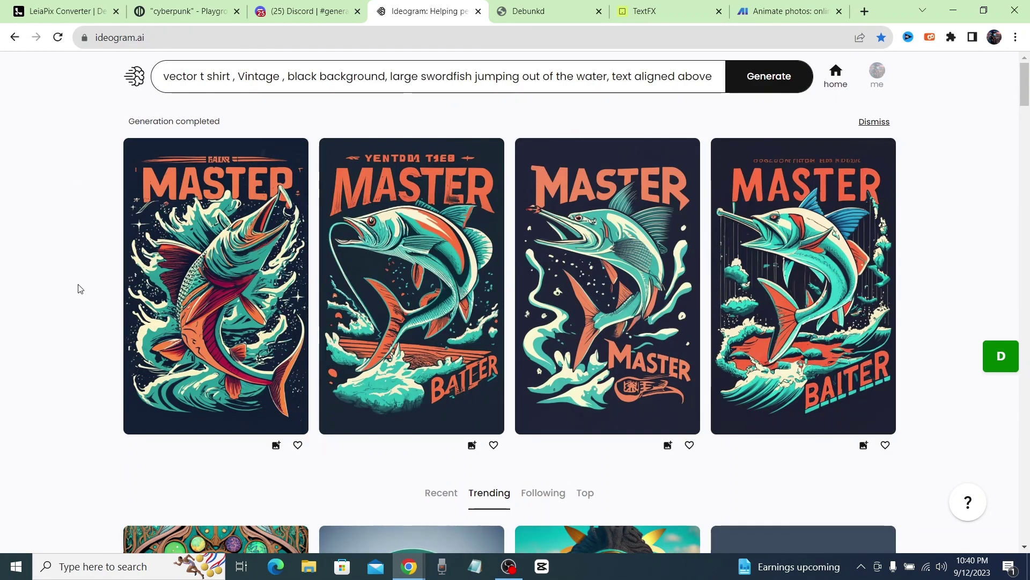
Browse the trending designs below the generated swordfish images and return to the generated results
{"action": "scroll", "coordinate": [100, 226], "scroll_direction": "down", "scroll_amount": 7}
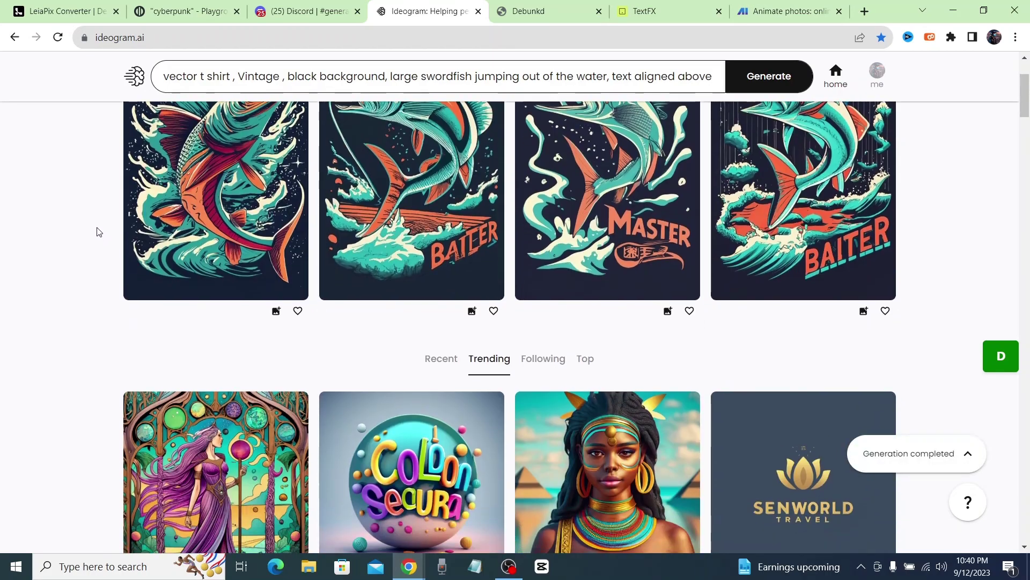
{"action": "scroll", "coordinate": [98, 222], "scroll_direction": "down", "scroll_amount": 8}
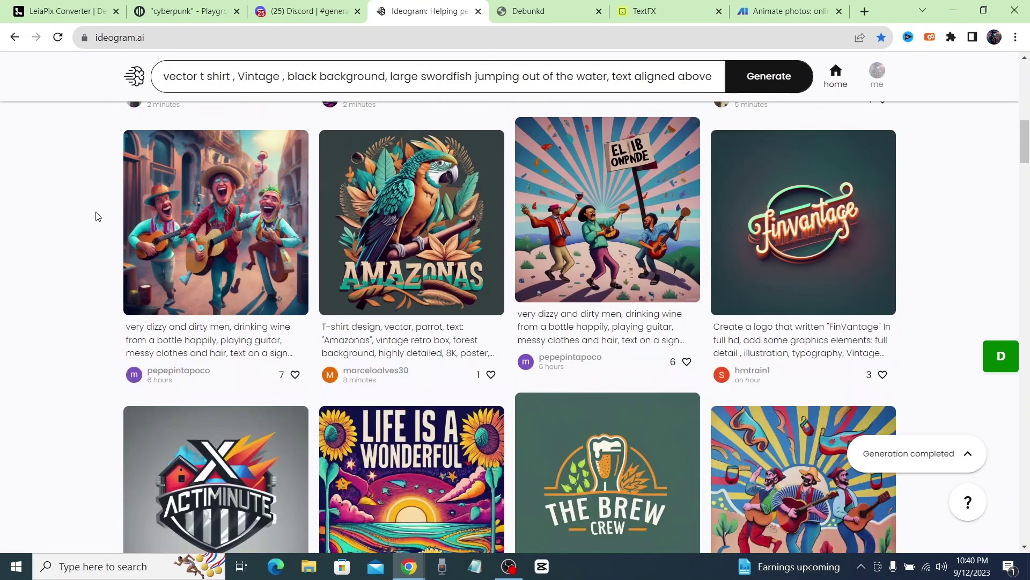
{"action": "scroll", "coordinate": [95, 218], "scroll_direction": "down", "scroll_amount": 20}
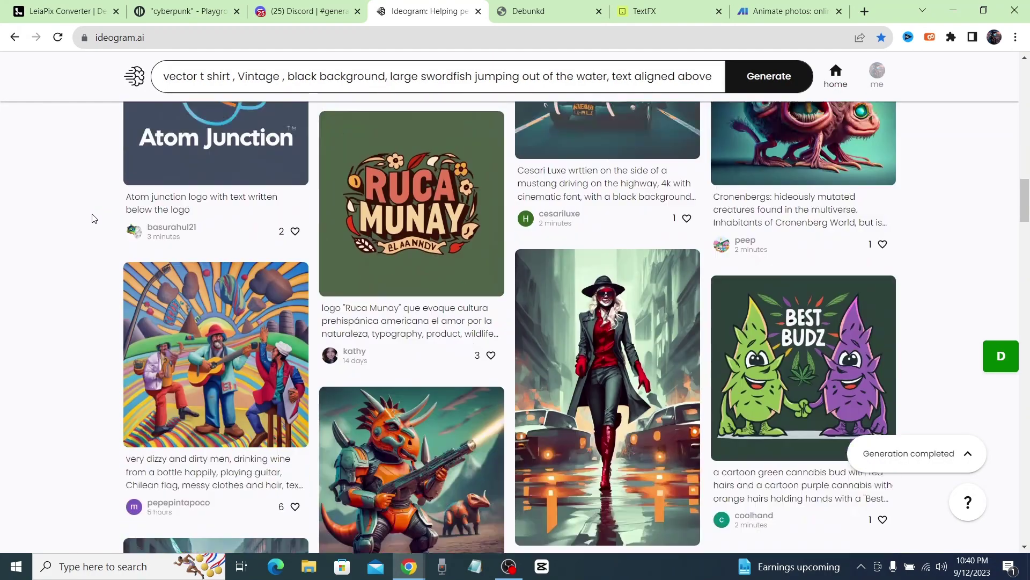
{"action": "scroll", "coordinate": [84, 217], "scroll_direction": "down", "scroll_amount": 15}
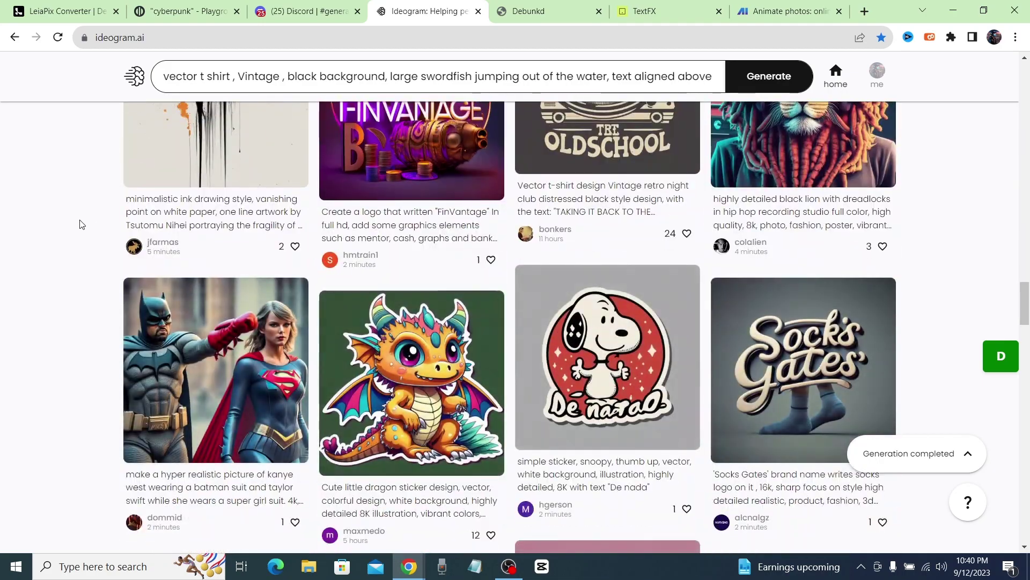
{"action": "scroll", "coordinate": [83, 246], "scroll_direction": "up", "scroll_amount": 5}
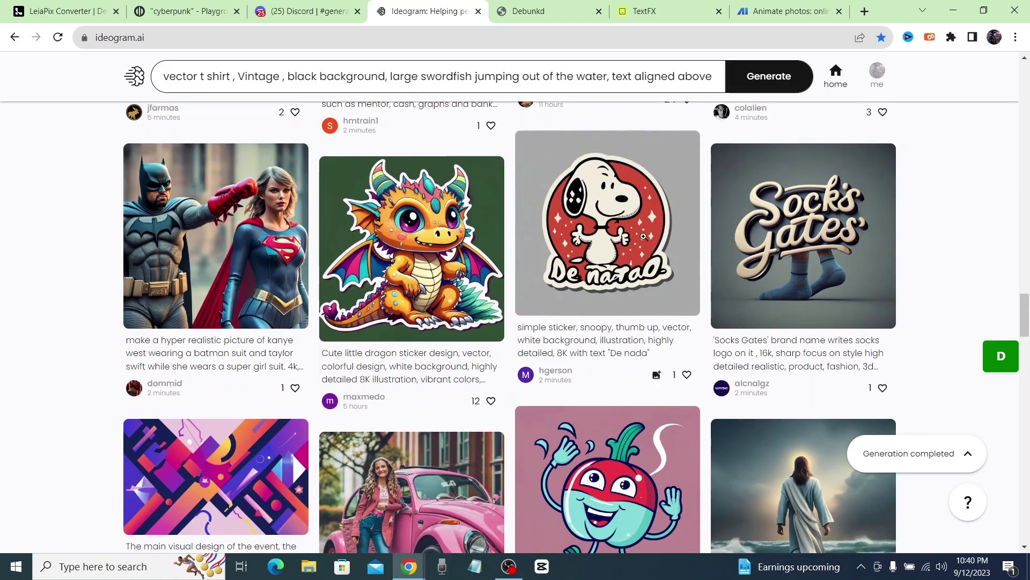
{"action": "scroll", "coordinate": [608, 354], "scroll_direction": "up", "scroll_amount": 15}
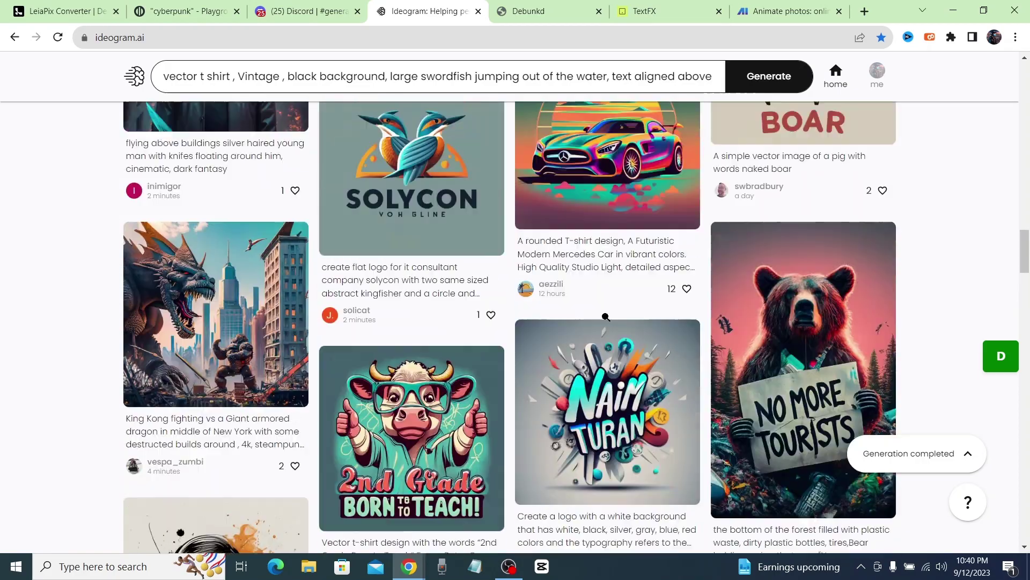
{"action": "scroll", "coordinate": [610, 360], "scroll_direction": "up", "scroll_amount": 20}
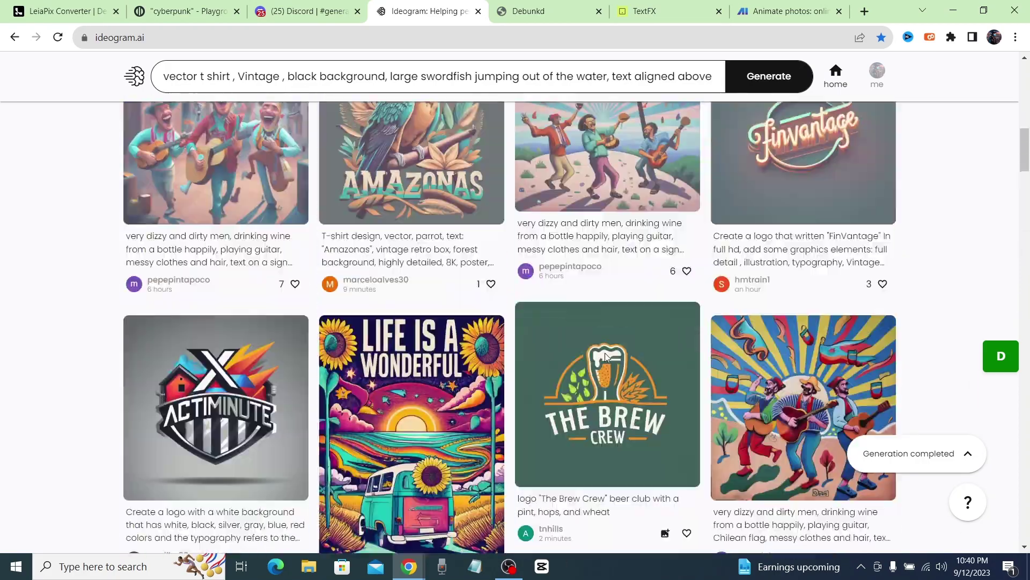
{"action": "scroll", "coordinate": [610, 341], "scroll_direction": "up", "scroll_amount": 5}
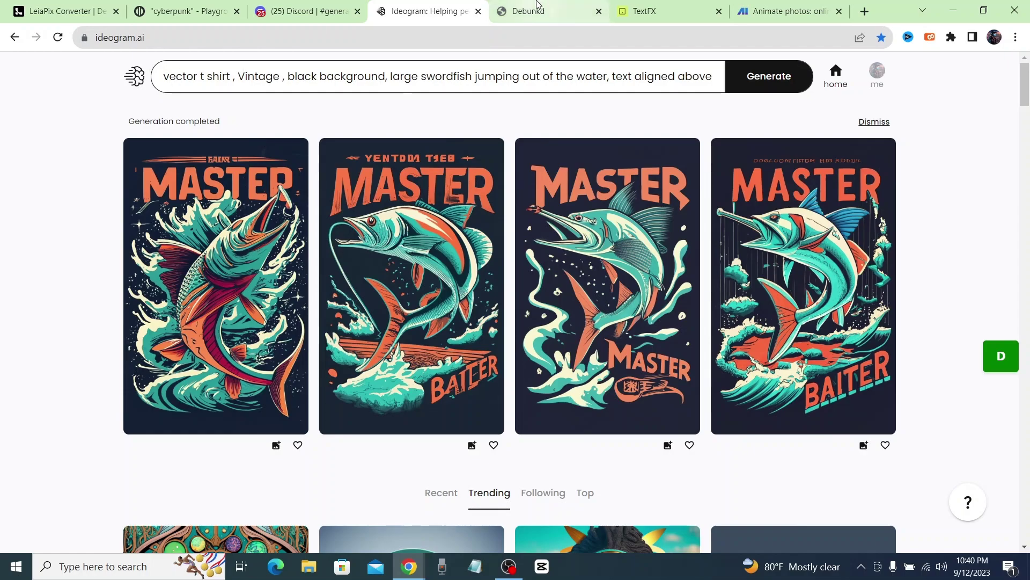
Switch to the Debunkd site and examine its home page, including the fact-check demo and the section on how it can help
{"action": "left_click", "coordinate": [546, 23]}
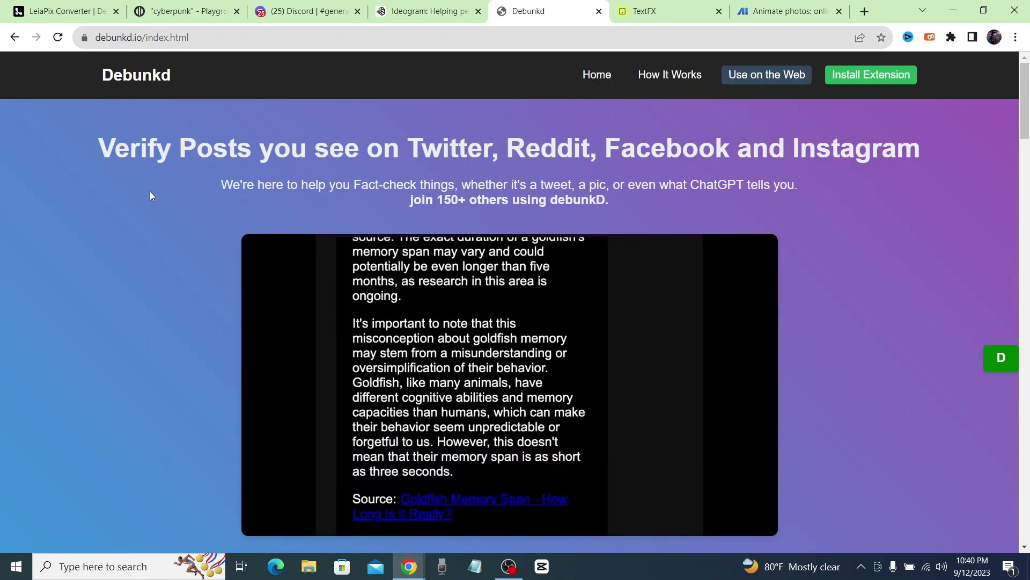
{"action": "scroll", "coordinate": [173, 260], "scroll_direction": "down", "scroll_amount": 5}
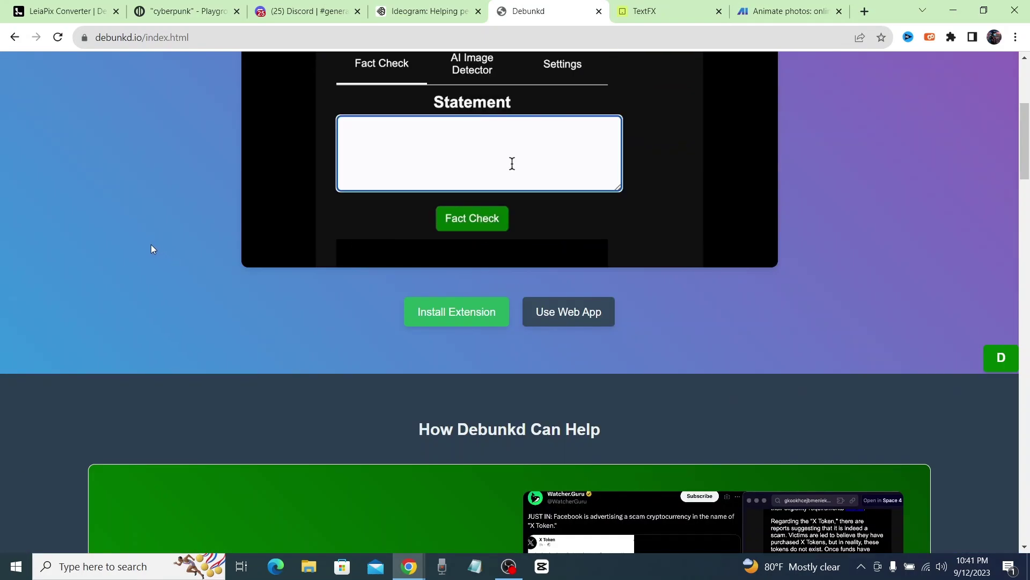
{"action": "scroll", "coordinate": [142, 245], "scroll_direction": "down", "scroll_amount": 4}
{"action": "scroll", "coordinate": [146, 247], "scroll_direction": "up", "scroll_amount": 5}
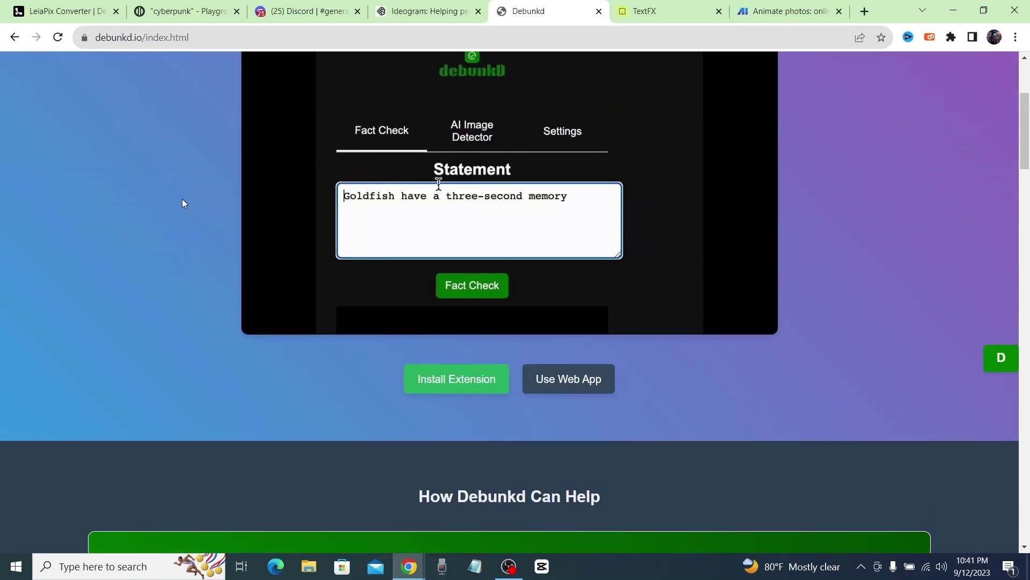
{"action": "scroll", "coordinate": [165, 207], "scroll_direction": "up", "scroll_amount": 4}
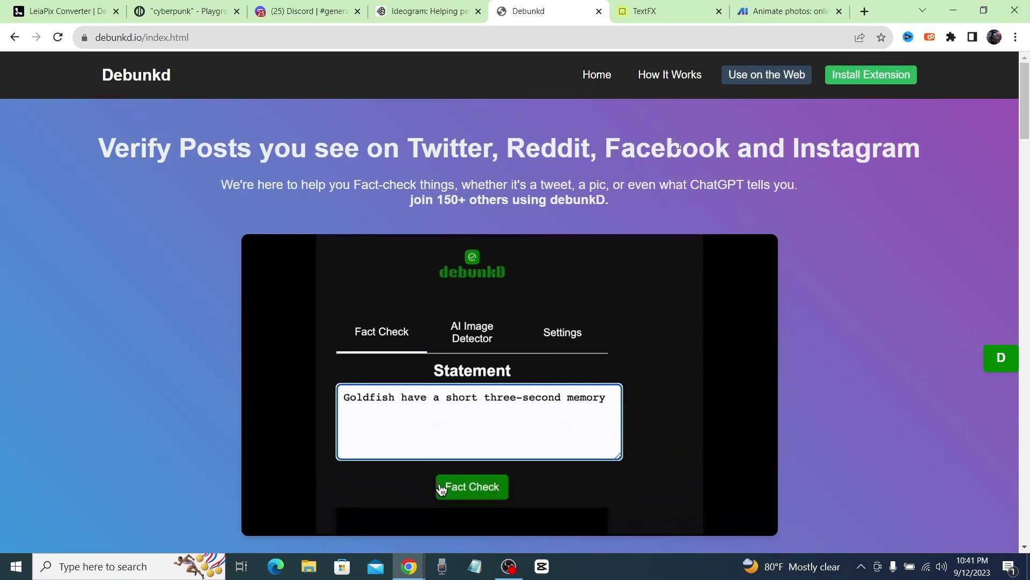
Open the Debunkd browser extension and view its AI Image Detector
{"action": "left_click", "coordinate": [951, 37]}
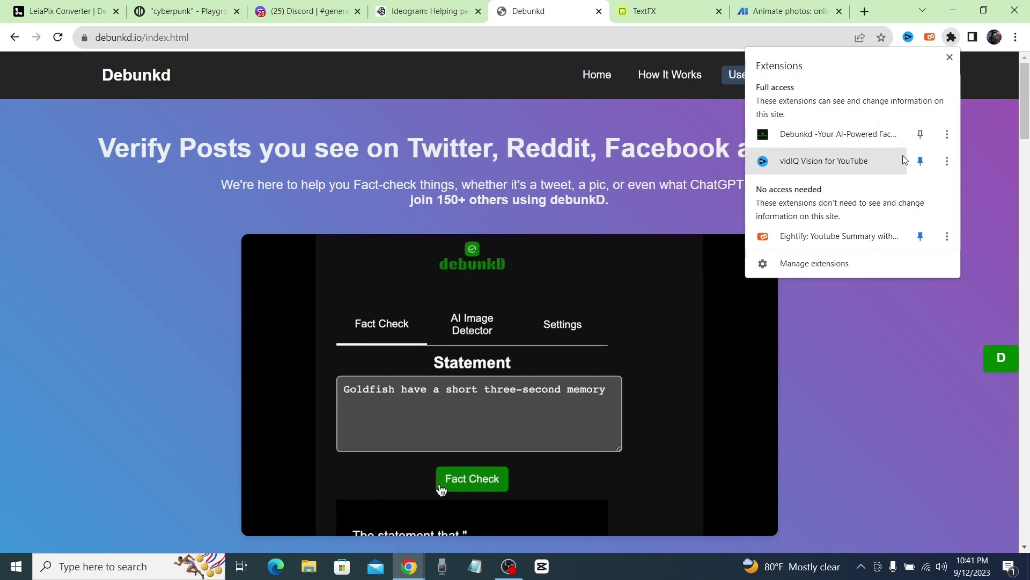
{"action": "left_click", "coordinate": [853, 134]}
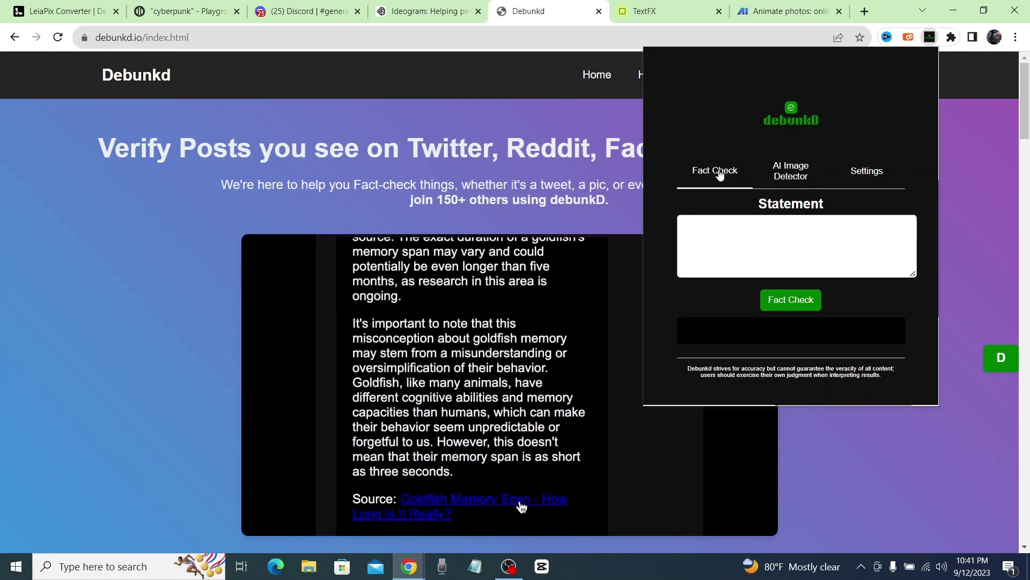
{"action": "left_click", "coordinate": [800, 177]}
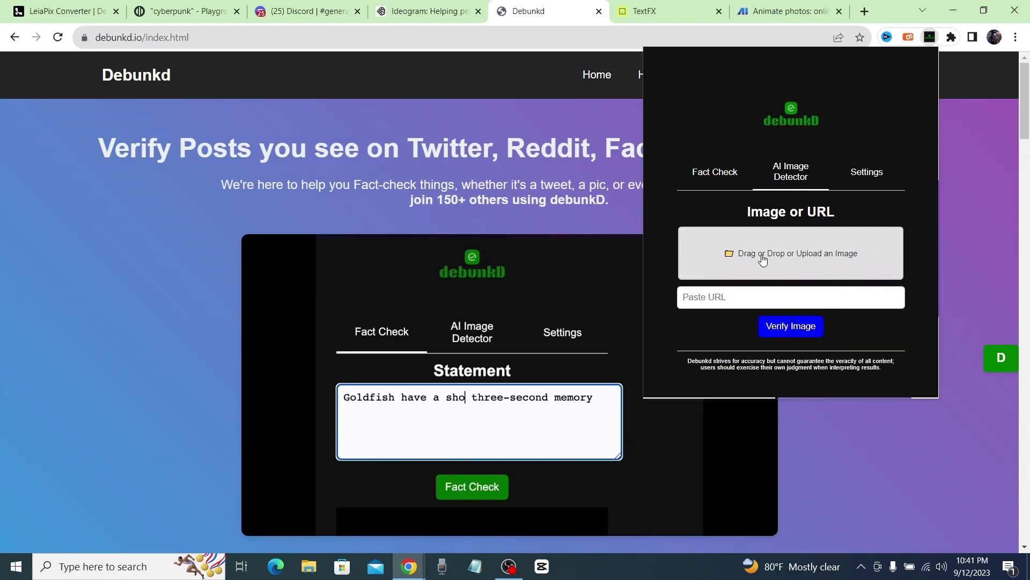
Fact-check the statement "sloths are lazy" in the Debunkd extension, read the answer, and close the extension
{"action": "left_click", "coordinate": [722, 177]}
{"action": "type", "text": "sloths are lazy"}
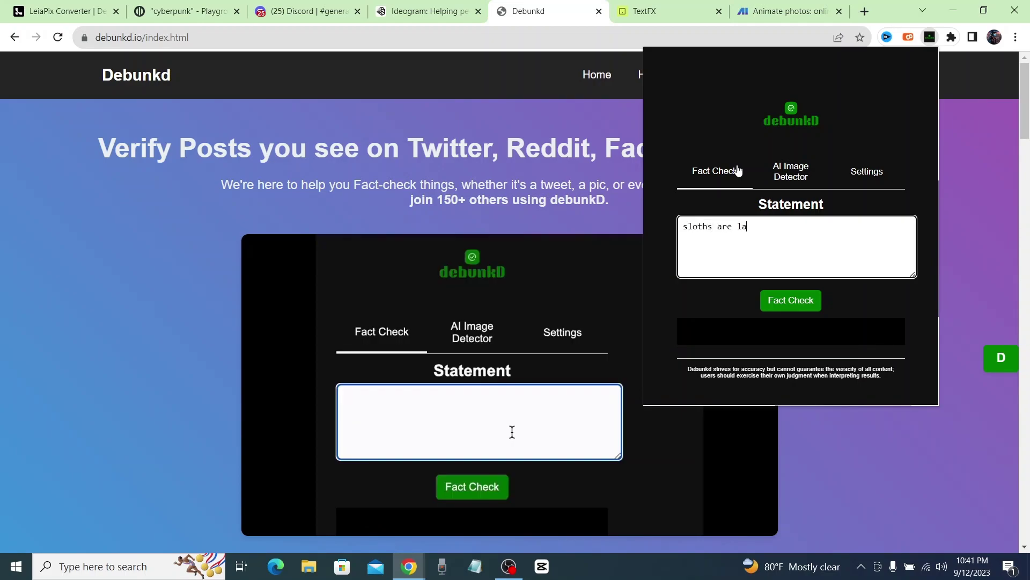
{"action": "key", "text": "Return"}
{"action": "scroll", "coordinate": [748, 161], "scroll_direction": "down", "scroll_amount": 2}
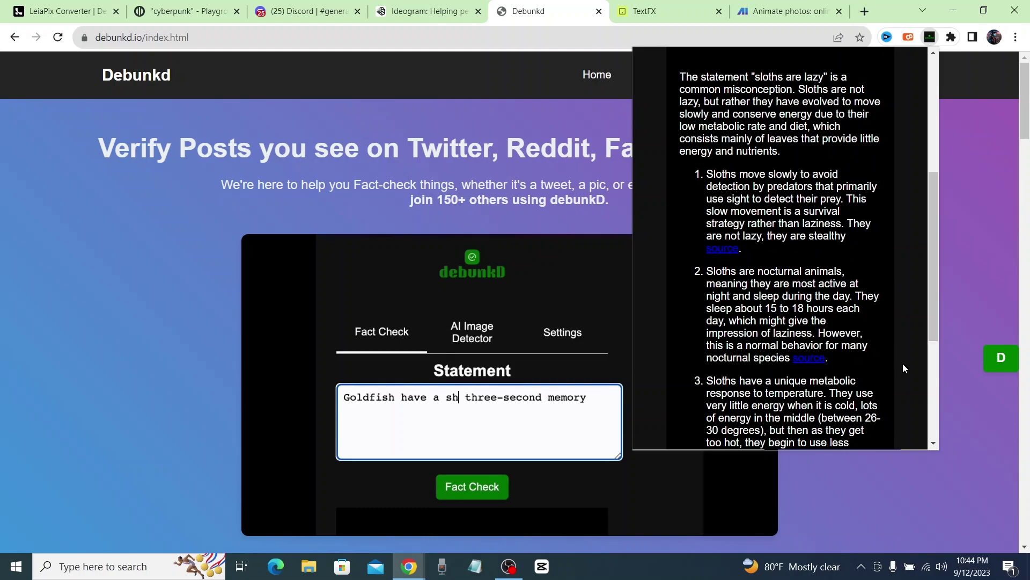
{"action": "key", "text": "Escape"}
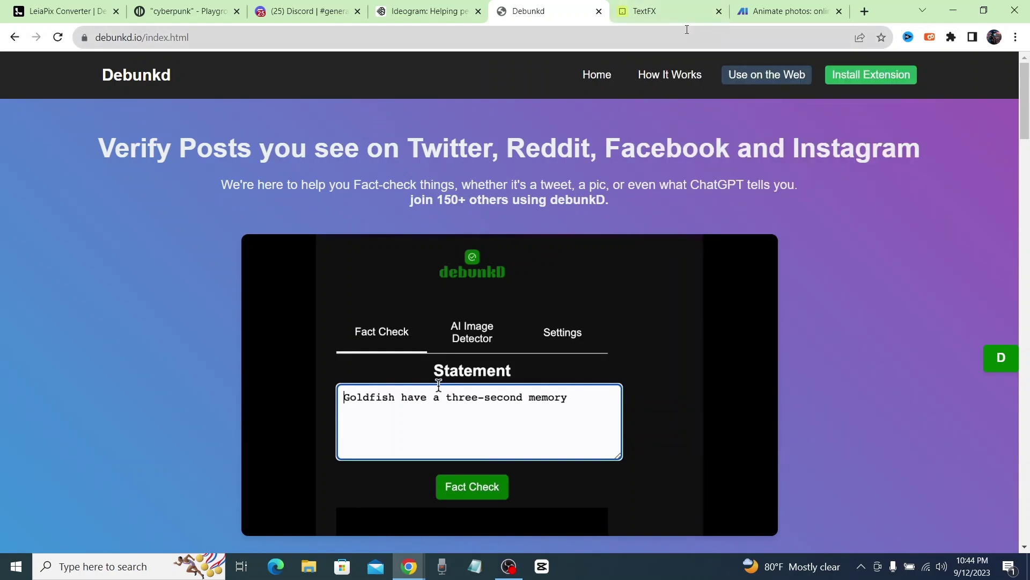
Switch to the TextFX site and examine its description and the row of ten writing tools
{"action": "left_click", "coordinate": [661, 15]}
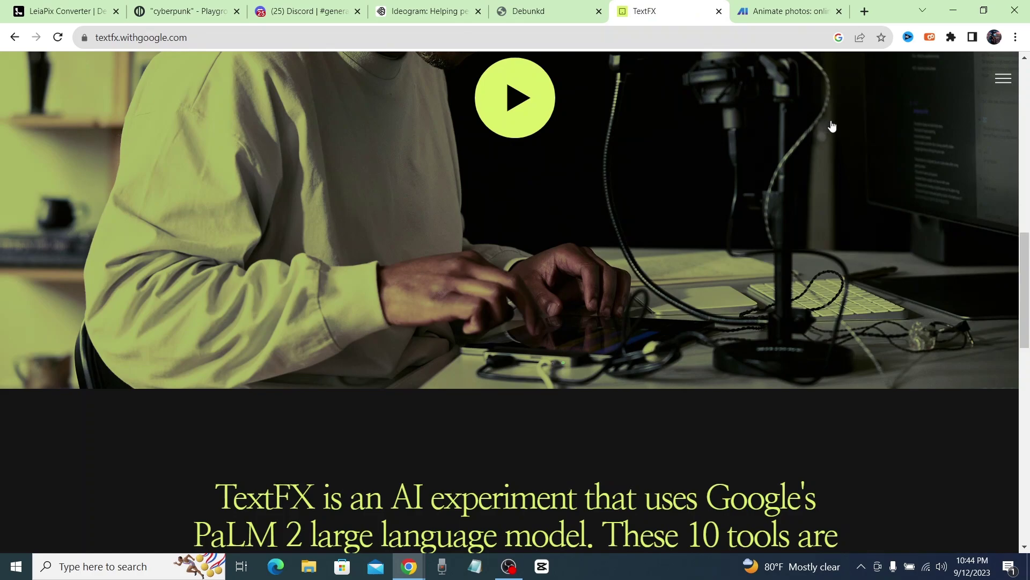
{"action": "scroll", "coordinate": [510, 221], "scroll_direction": "down", "scroll_amount": 5}
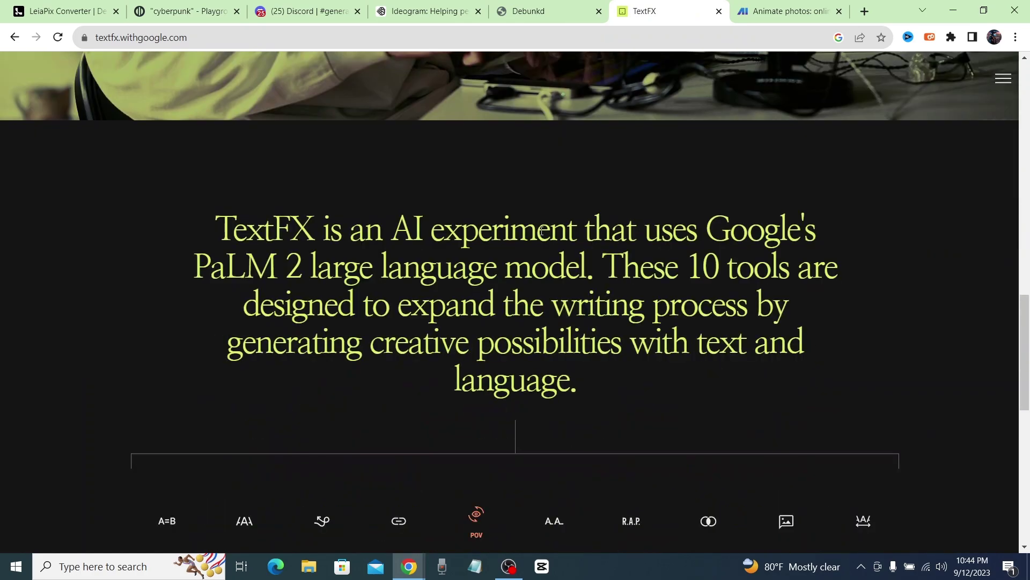
{"action": "scroll", "coordinate": [621, 220], "scroll_direction": "down", "scroll_amount": 2}
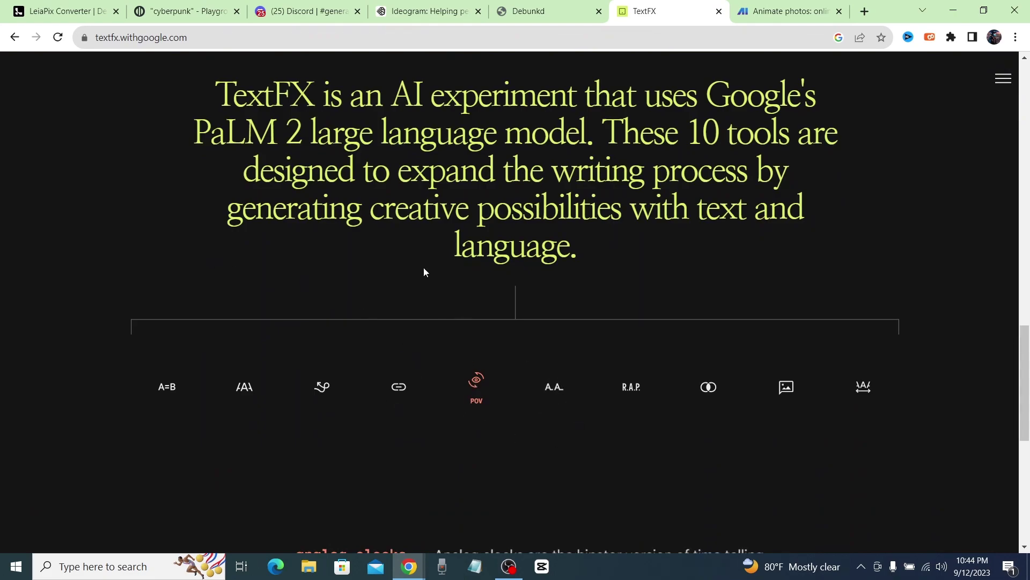
Read the TextFX introduction about its ten writing tools and examine the rotating example outputs
{"action": "scroll", "coordinate": [424, 272], "scroll_direction": "down", "scroll_amount": 5}
{"action": "scroll", "coordinate": [328, 182], "scroll_direction": "down", "scroll_amount": 3}
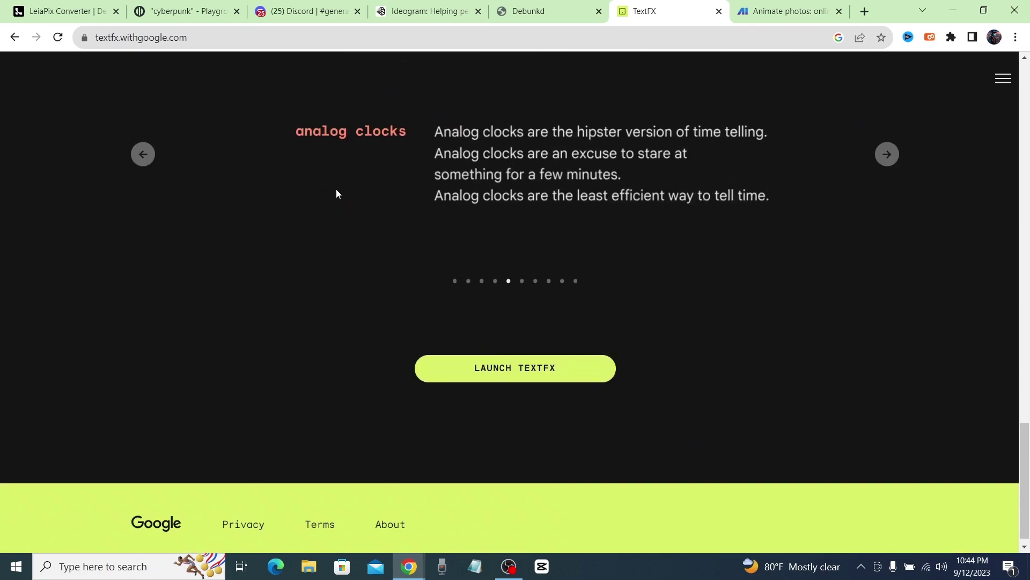
{"action": "scroll", "coordinate": [386, 230], "scroll_direction": "up", "scroll_amount": 1}
{"action": "scroll", "coordinate": [413, 263], "scroll_direction": "up", "scroll_amount": 4}
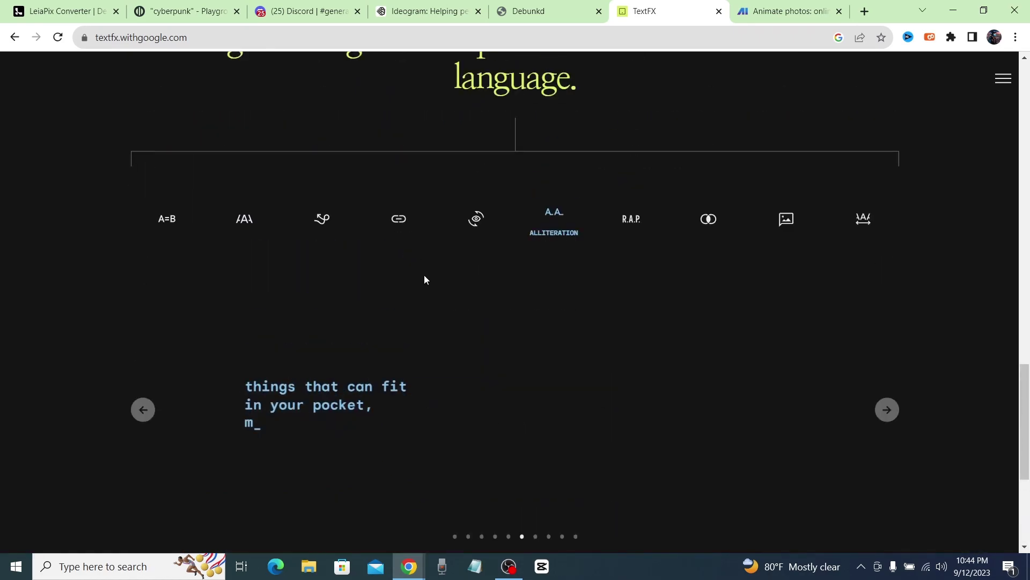
{"action": "scroll", "coordinate": [678, 326], "scroll_direction": "up", "scroll_amount": 4}
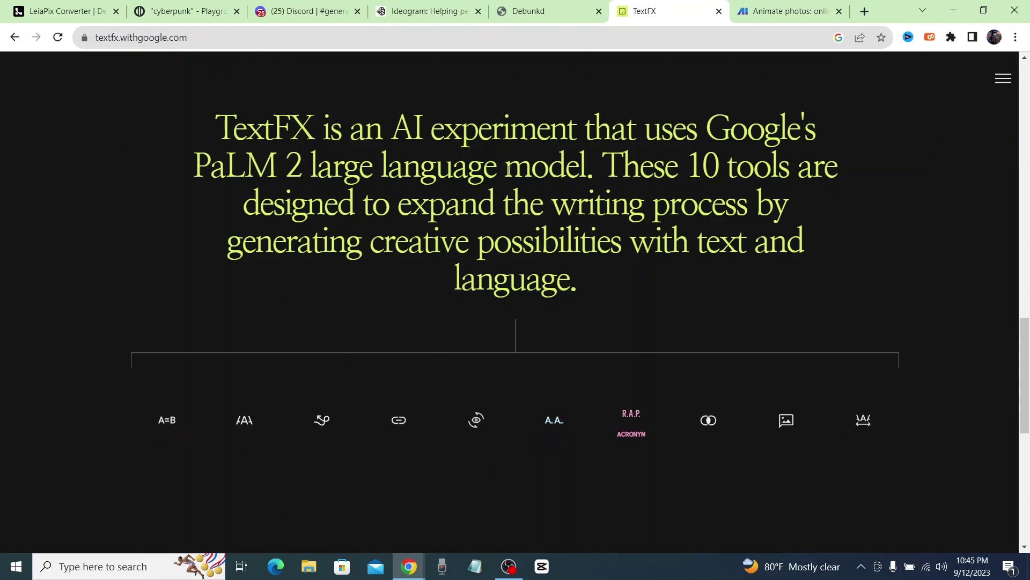
{"action": "left_click_drag", "start_coordinate": [437, 216], "coordinate": [824, 241]}
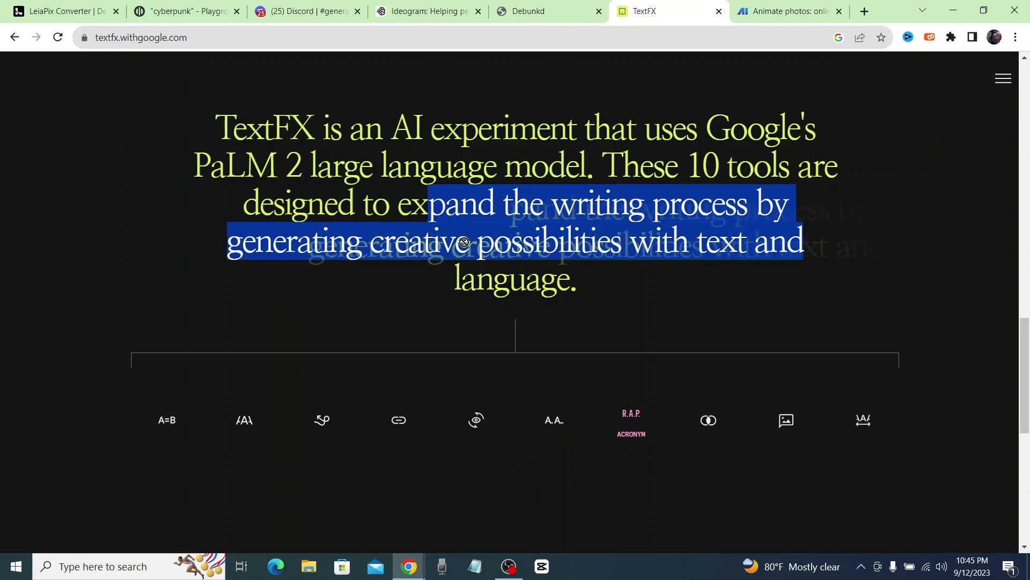
{"action": "left_click", "coordinate": [740, 242]}
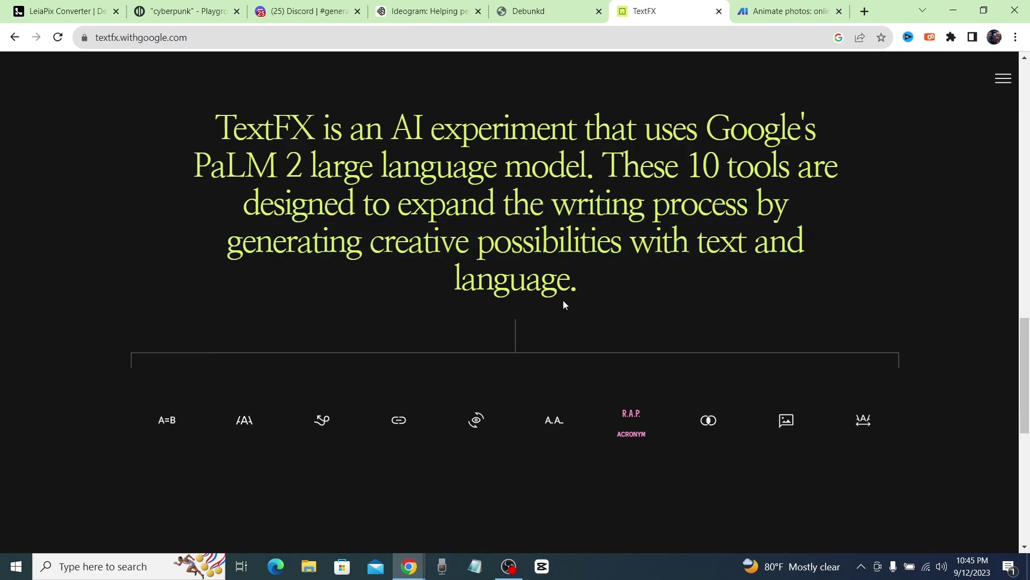
{"action": "scroll", "coordinate": [281, 387], "scroll_direction": "down", "scroll_amount": 4}
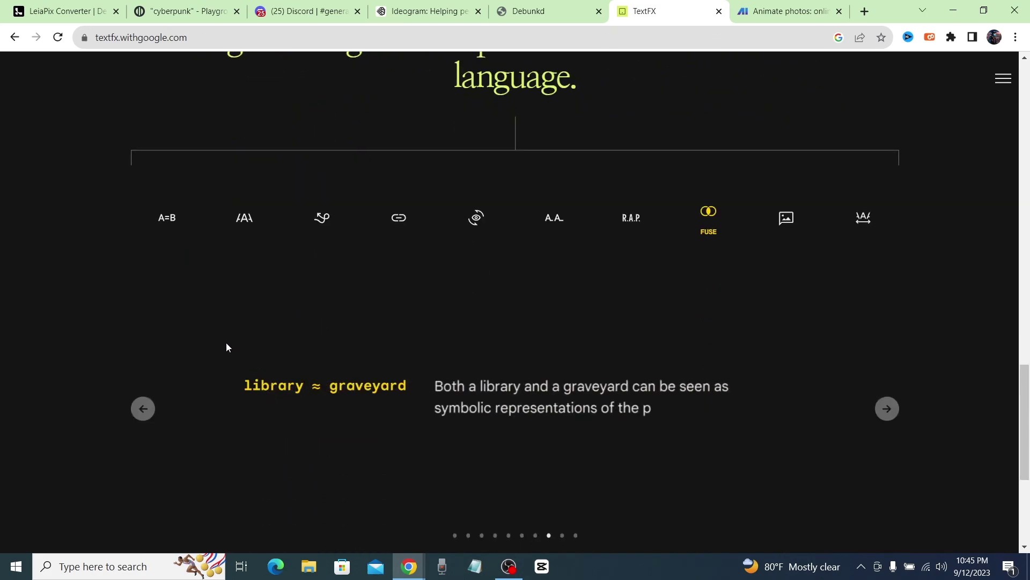
{"action": "scroll", "coordinate": [239, 363], "scroll_direction": "down", "scroll_amount": 2}
{"action": "scroll", "coordinate": [240, 363], "scroll_direction": "up", "scroll_amount": 5}
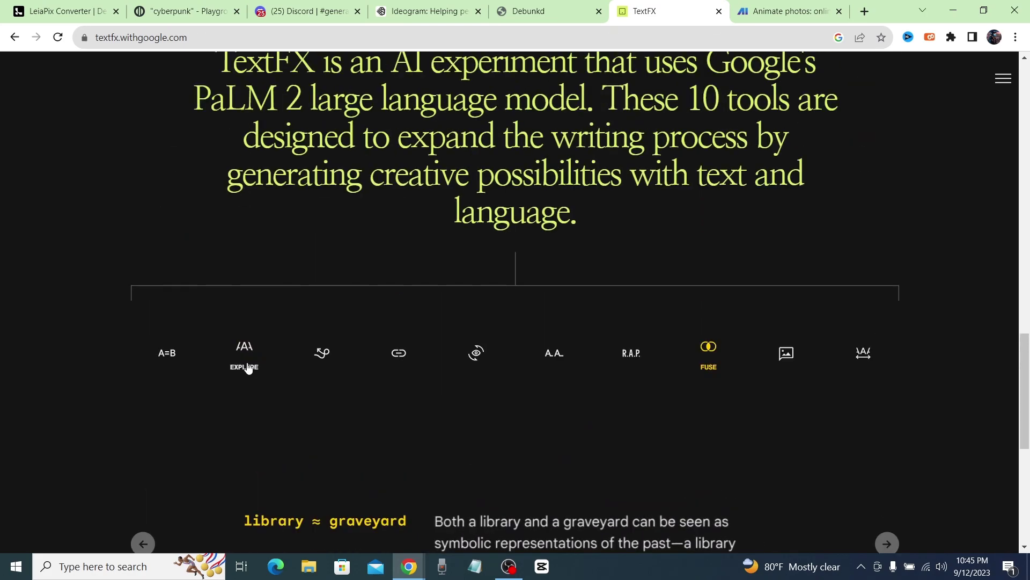
Show the Acronym tool's example on the TextFX home page and read it
{"action": "left_click", "coordinate": [632, 364]}
{"action": "scroll", "coordinate": [744, 436], "scroll_direction": "down", "scroll_amount": 4}
{"action": "scroll", "coordinate": [736, 439], "scroll_direction": "down", "scroll_amount": 2}
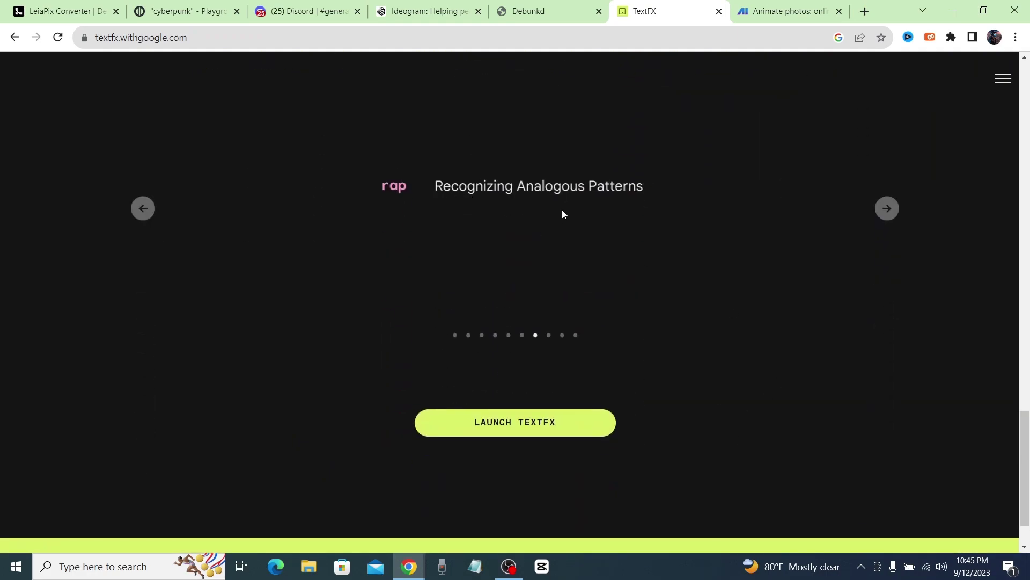
{"action": "scroll", "coordinate": [691, 259], "scroll_direction": "up", "scroll_amount": 4}
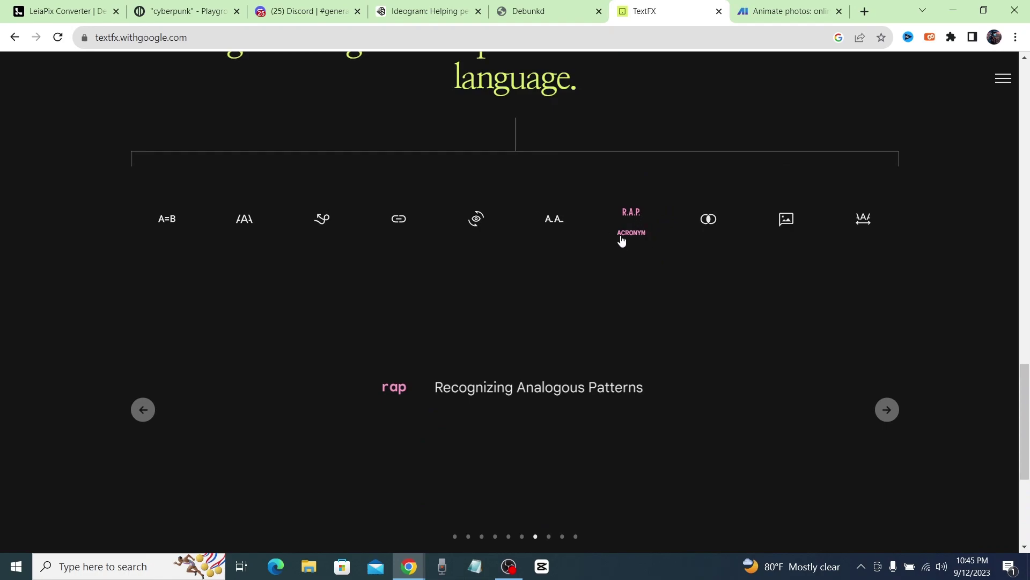
{"action": "scroll", "coordinate": [493, 372], "scroll_direction": "down", "scroll_amount": 5}
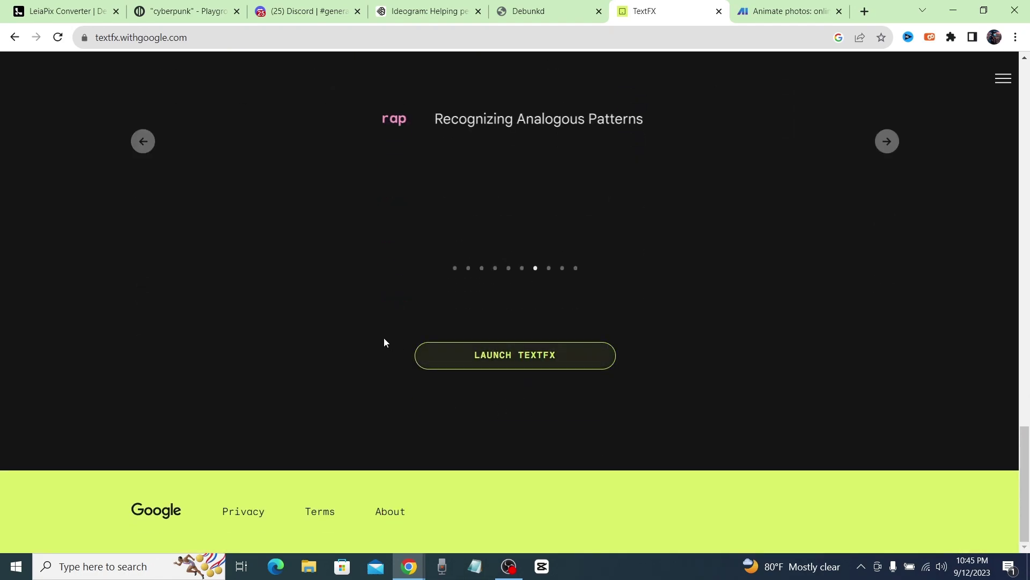
Launch TextFX and run the Unfold tool on the word "party"
{"action": "left_click", "coordinate": [558, 361]}
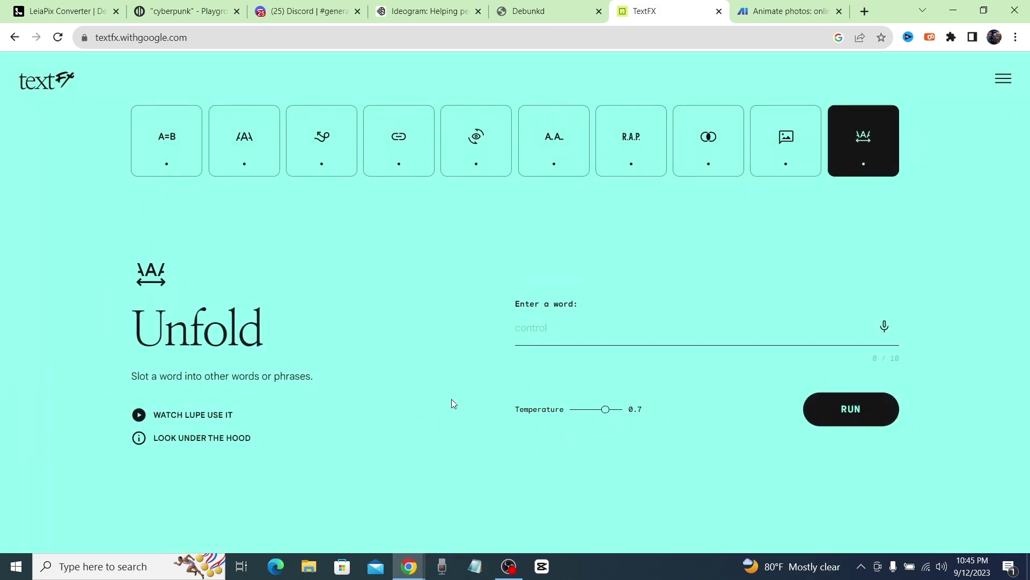
{"action": "left_click_drag", "start_coordinate": [511, 300], "coordinate": [556, 305]}
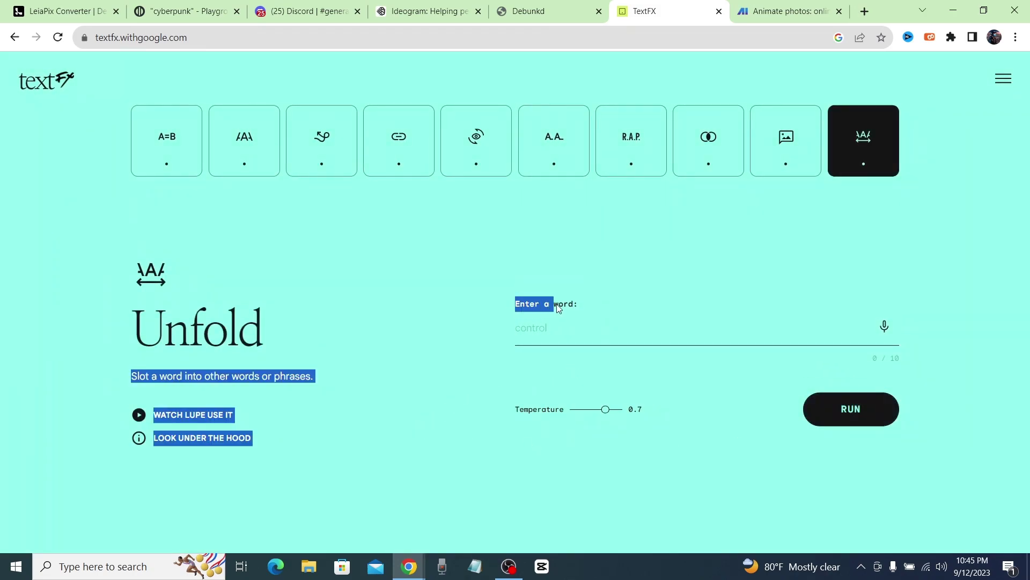
{"action": "left_click", "coordinate": [633, 312]}
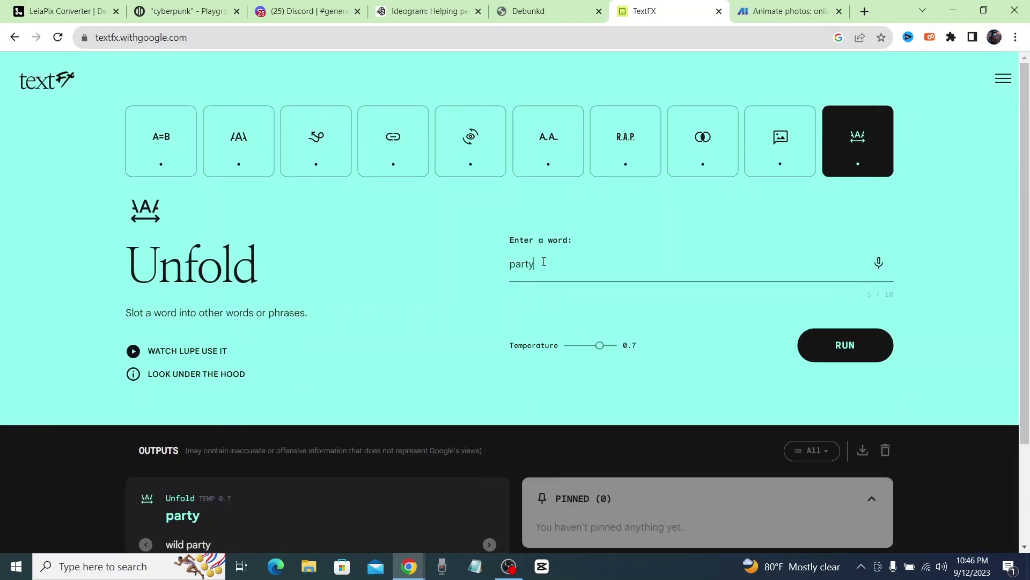
{"action": "left_click", "coordinate": [836, 347]}
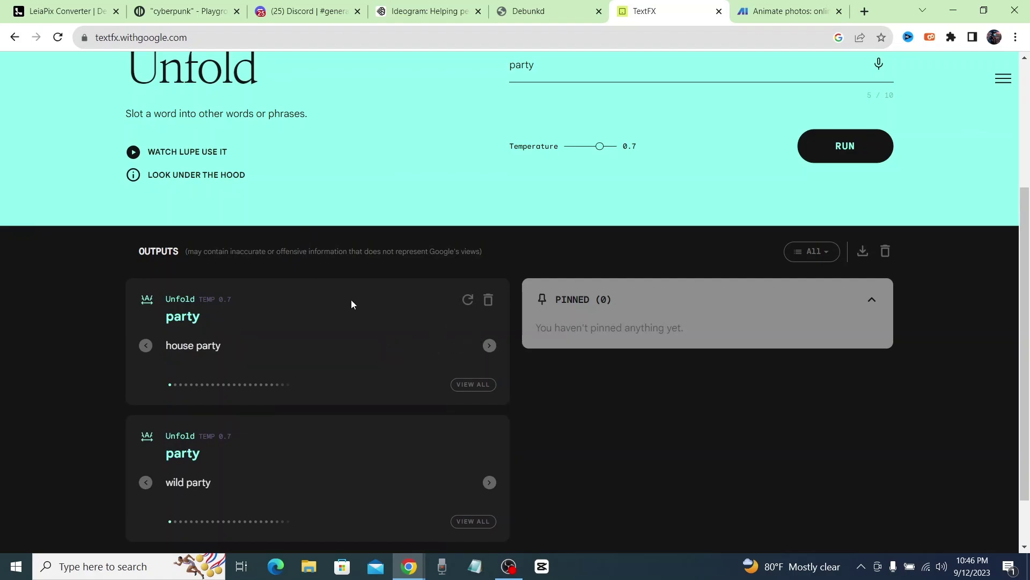
Read the Unfold tool's description and page through several of its output phrases for "party"
{"action": "scroll", "coordinate": [114, 259], "scroll_direction": "up", "scroll_amount": 3}
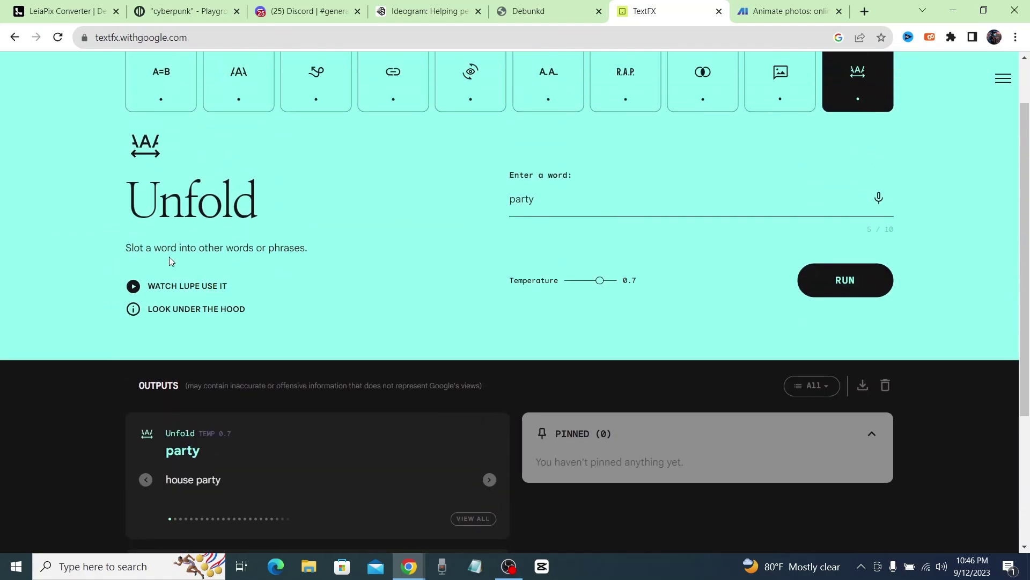
{"action": "scroll", "coordinate": [451, 357], "scroll_direction": "down", "scroll_amount": 3}
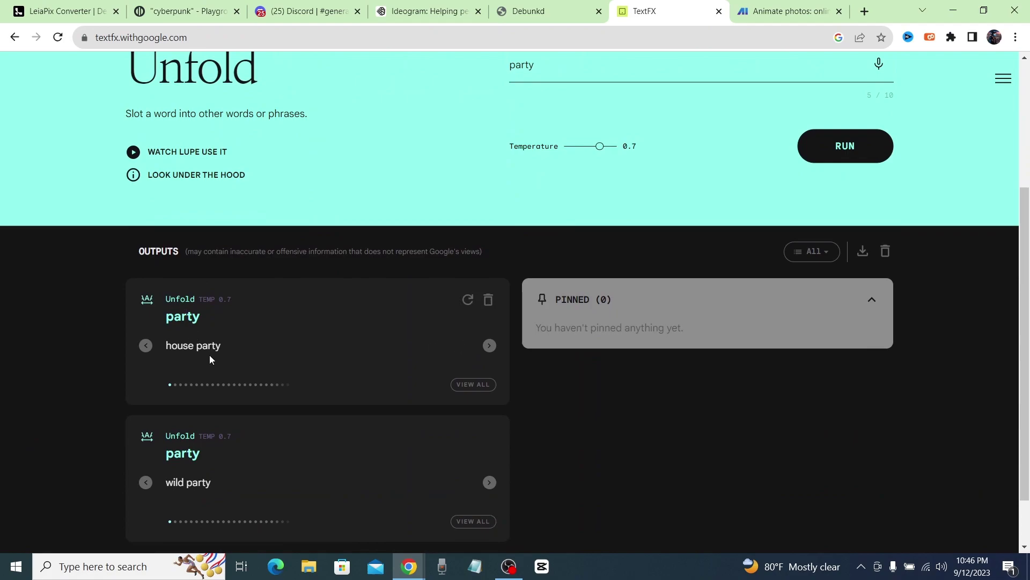
{"action": "left_click", "coordinate": [489, 347]}
{"action": "left_click", "coordinate": [490, 349]}
{"action": "left_click", "coordinate": [489, 350]}
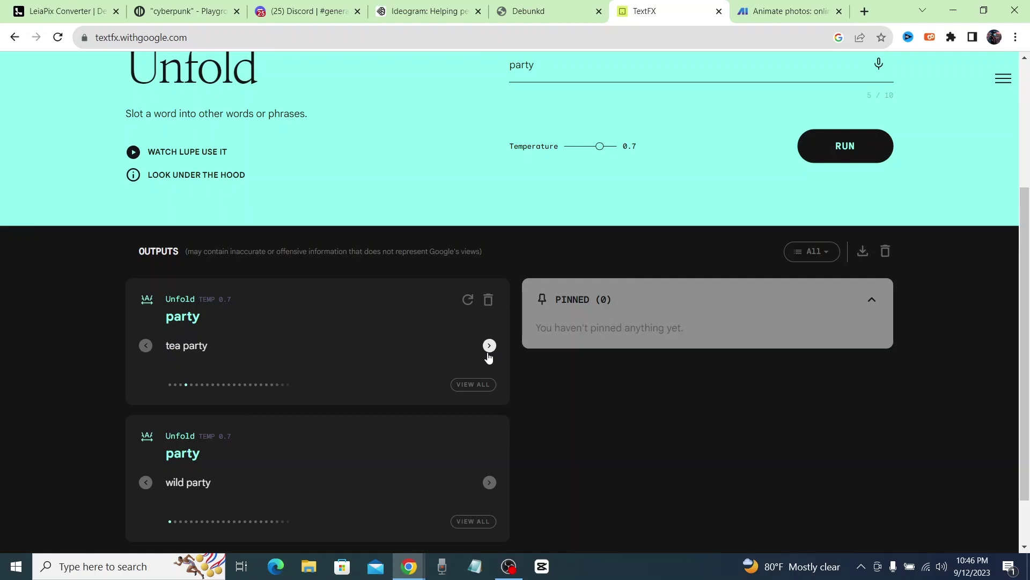
{"action": "left_click", "coordinate": [489, 348]}
{"action": "left_click", "coordinate": [489, 350]}
Switch to the Acronym tool and run it on the word "party"
{"action": "scroll", "coordinate": [301, 268], "scroll_direction": "up", "scroll_amount": 4}
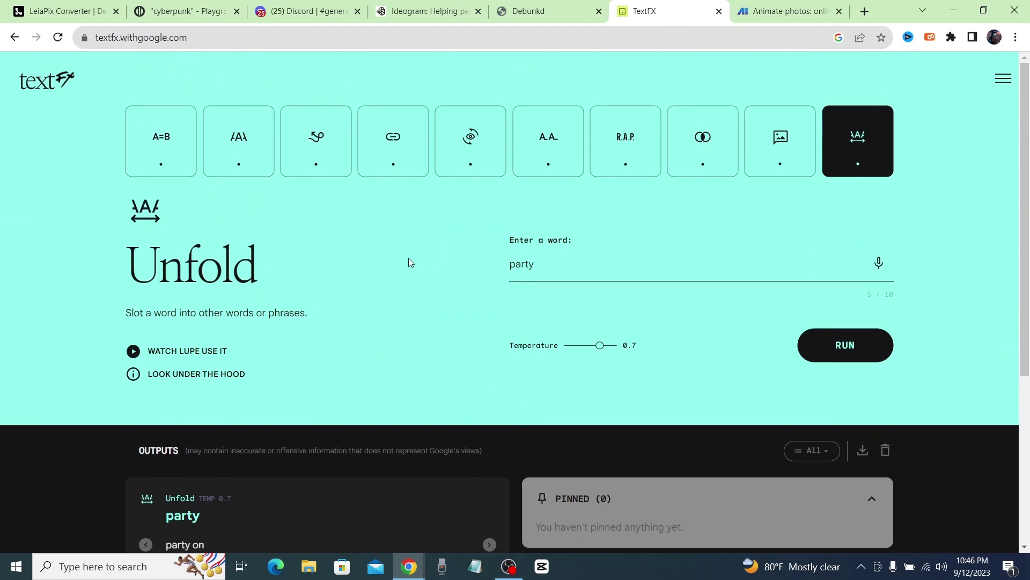
{"action": "left_click", "coordinate": [644, 142]}
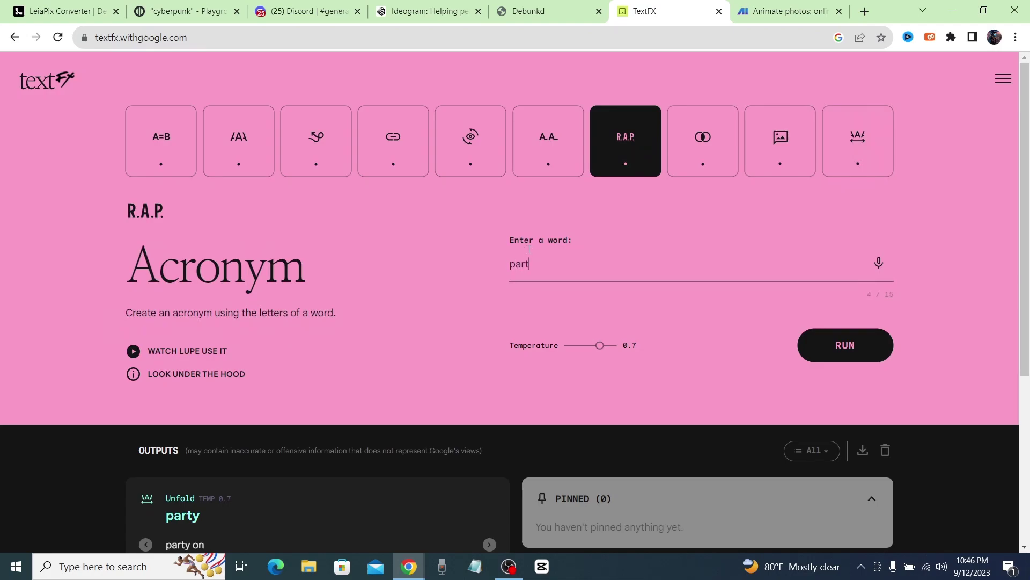
{"action": "left_click", "coordinate": [872, 340]}
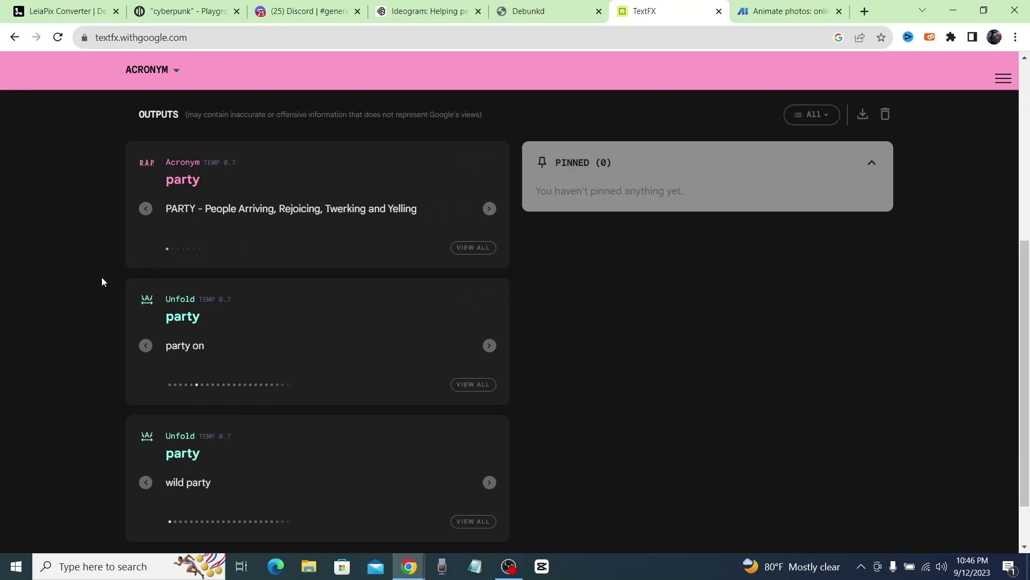
Switch to the Alliteration tool and run it on the topic "party" with words starting with A
{"action": "scroll", "coordinate": [103, 254], "scroll_direction": "up", "scroll_amount": 6}
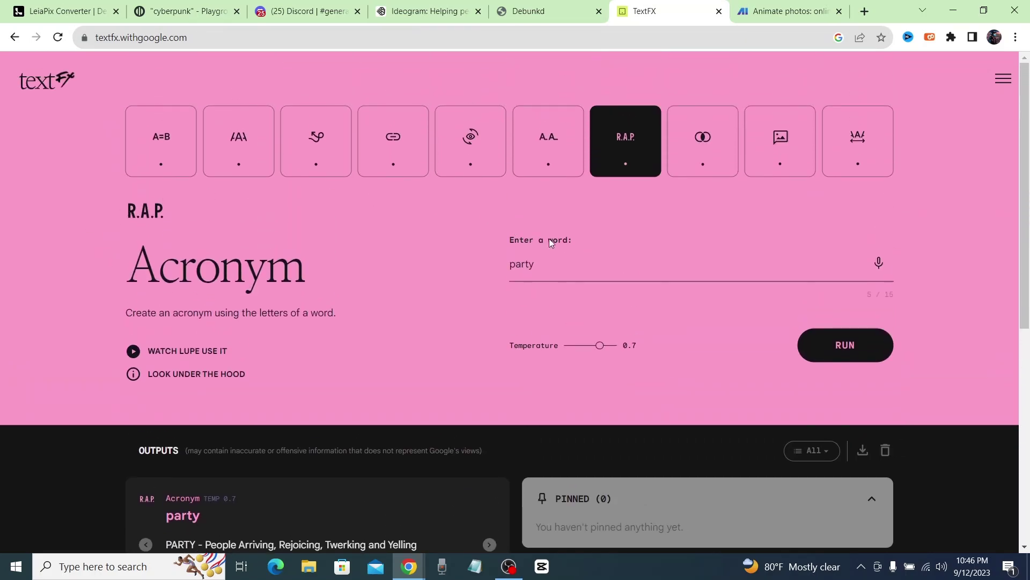
{"action": "left_click", "coordinate": [562, 130]}
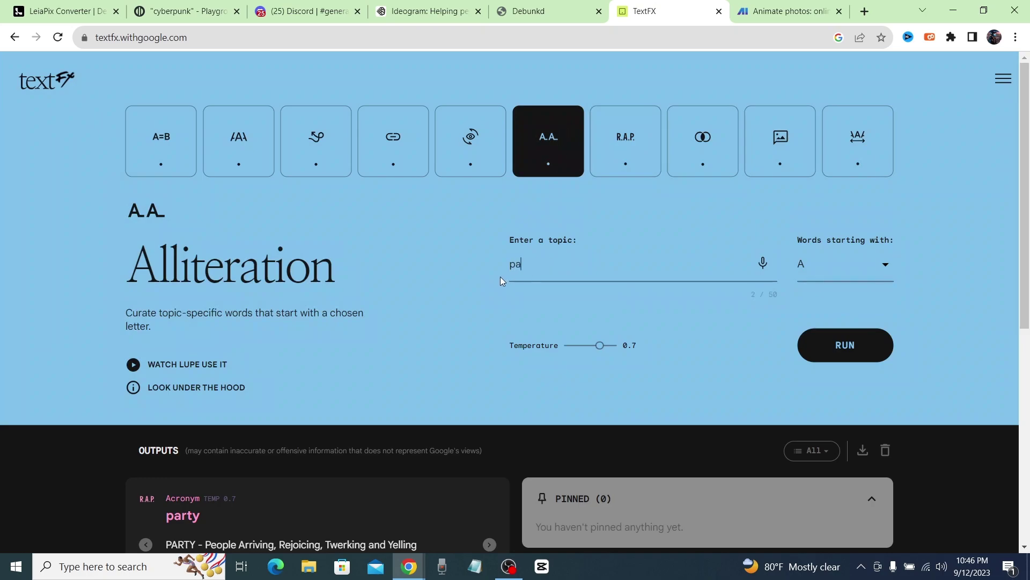
{"action": "left_click", "coordinate": [874, 345]}
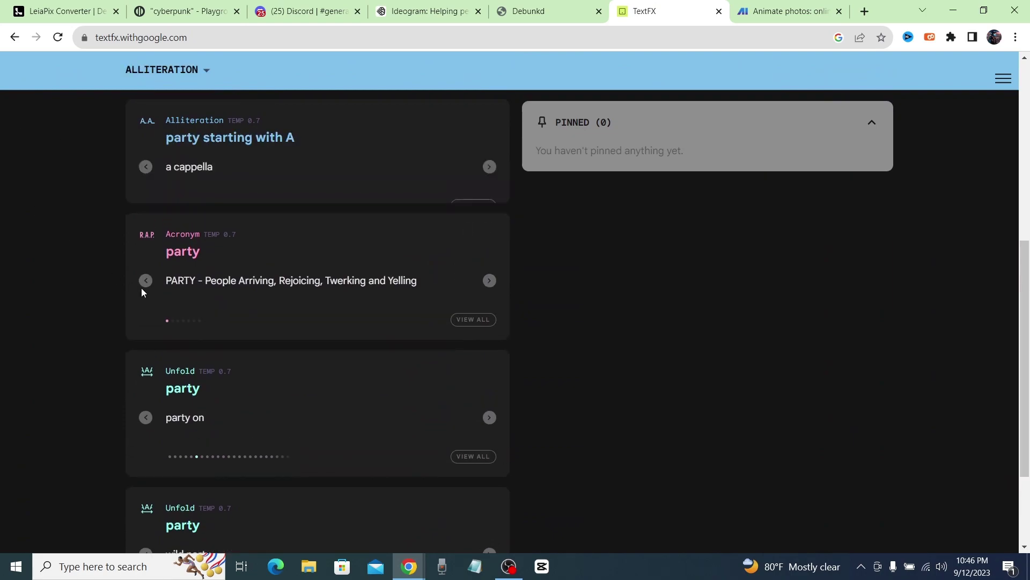
Examine the Alliteration output for "party" and page through the suggested words starting with A
{"action": "scroll", "coordinate": [156, 283], "scroll_direction": "up", "scroll_amount": 3}
{"action": "scroll", "coordinate": [101, 281], "scroll_direction": "up", "scroll_amount": 3}
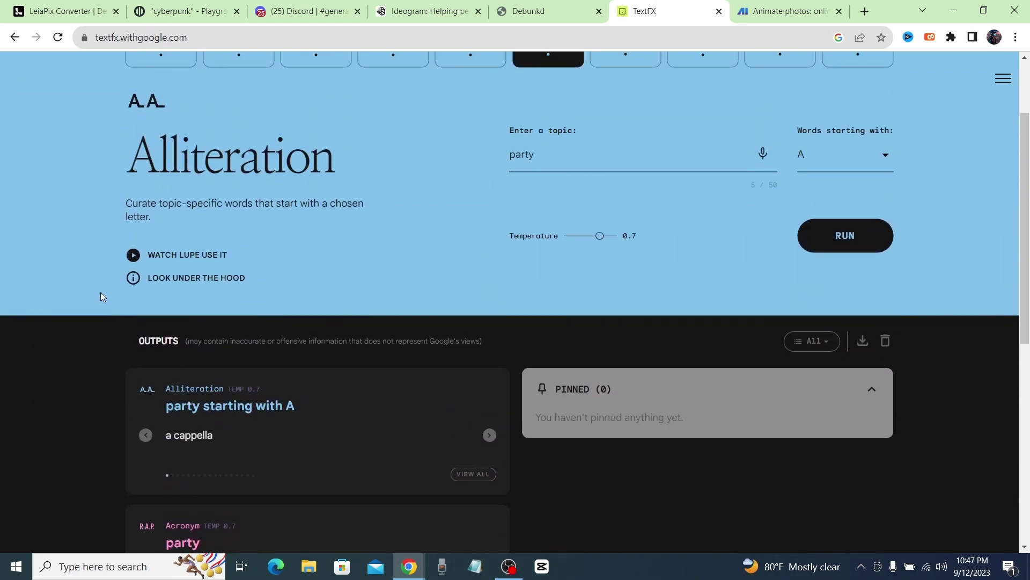
{"action": "scroll", "coordinate": [108, 285], "scroll_direction": "down", "scroll_amount": 3}
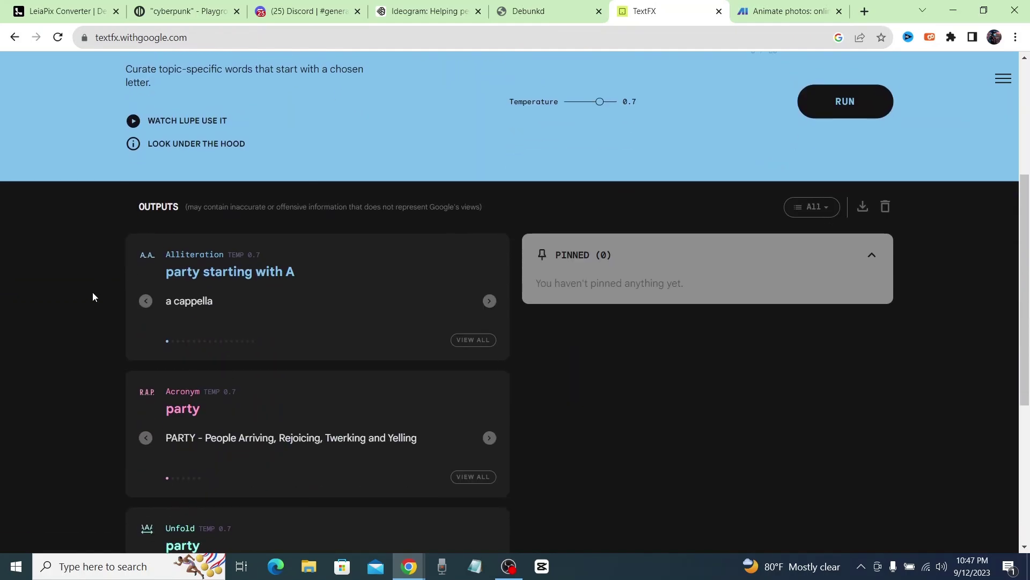
{"action": "scroll", "coordinate": [105, 294], "scroll_direction": "down", "scroll_amount": 3}
{"action": "scroll", "coordinate": [104, 295], "scroll_direction": "up", "scroll_amount": 3}
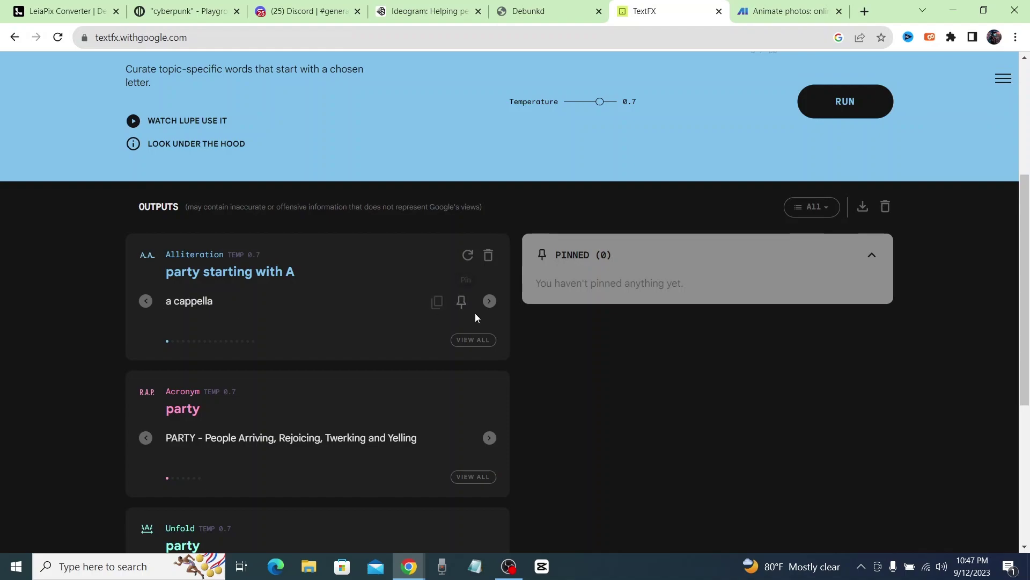
{"action": "left_click", "coordinate": [489, 301]}
{"action": "left_click", "coordinate": [489, 302]}
{"action": "left_click", "coordinate": [489, 303]}
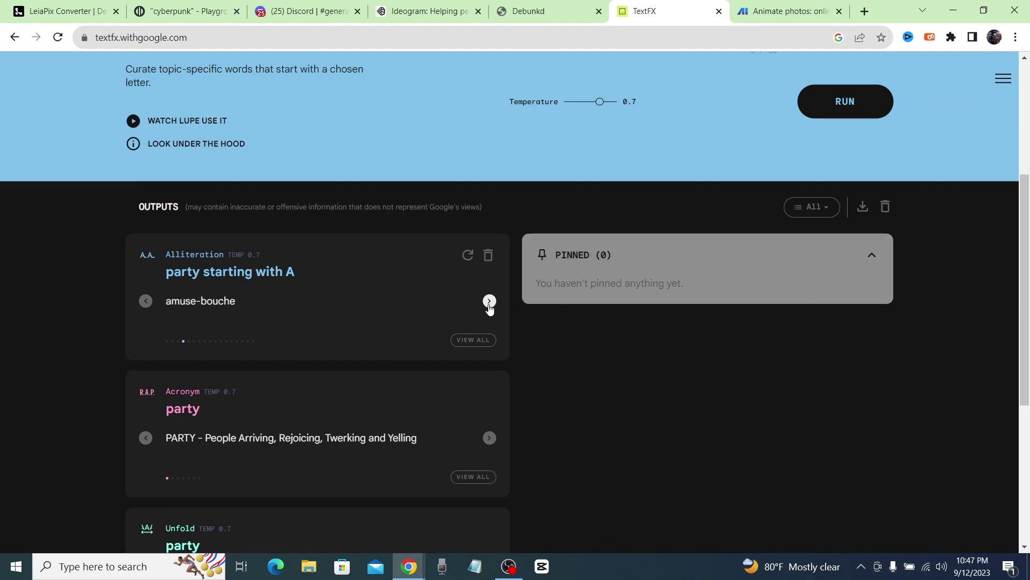
{"action": "left_click", "coordinate": [490, 306]}
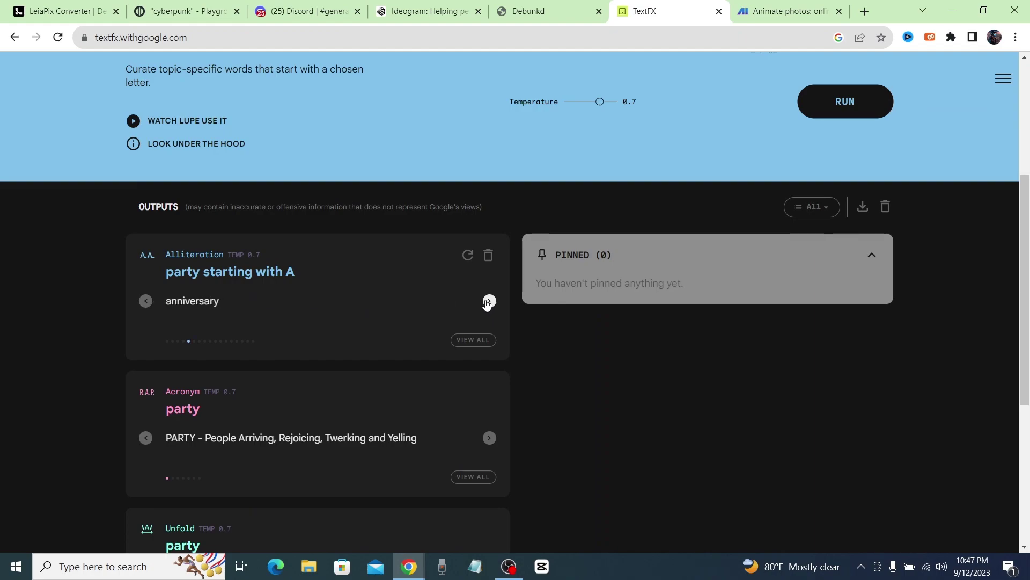
{"action": "left_click", "coordinate": [489, 303]}
{"action": "left_click", "coordinate": [489, 303]}
{"action": "left_click", "coordinate": [489, 303]}
{"action": "left_click", "coordinate": [489, 303]}
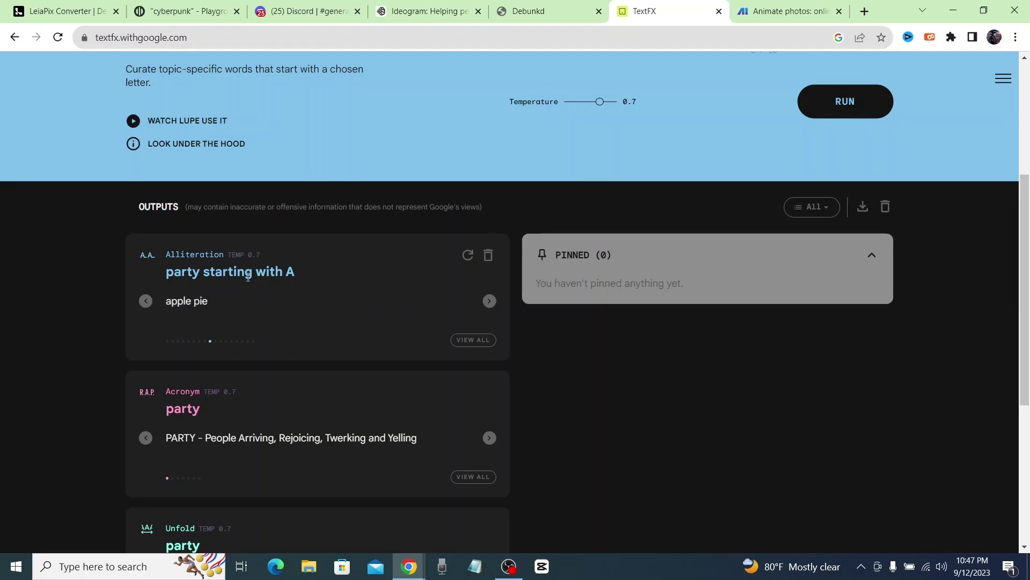
Switch to the Chain tool, run it on the word "party" and view the resulting word chain
{"action": "scroll", "coordinate": [148, 296], "scroll_direction": "up", "scroll_amount": 5}
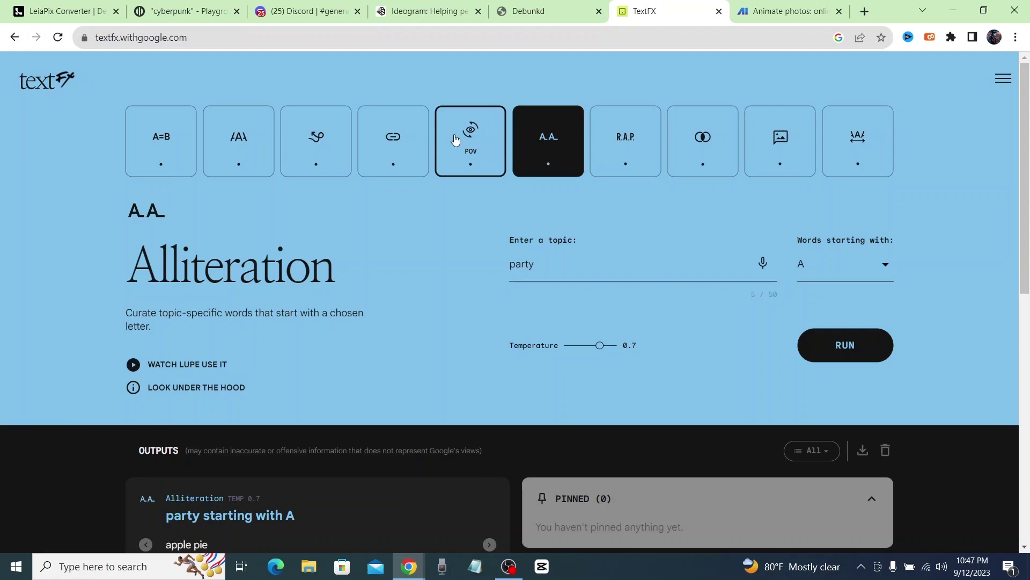
{"action": "left_click", "coordinate": [410, 141]}
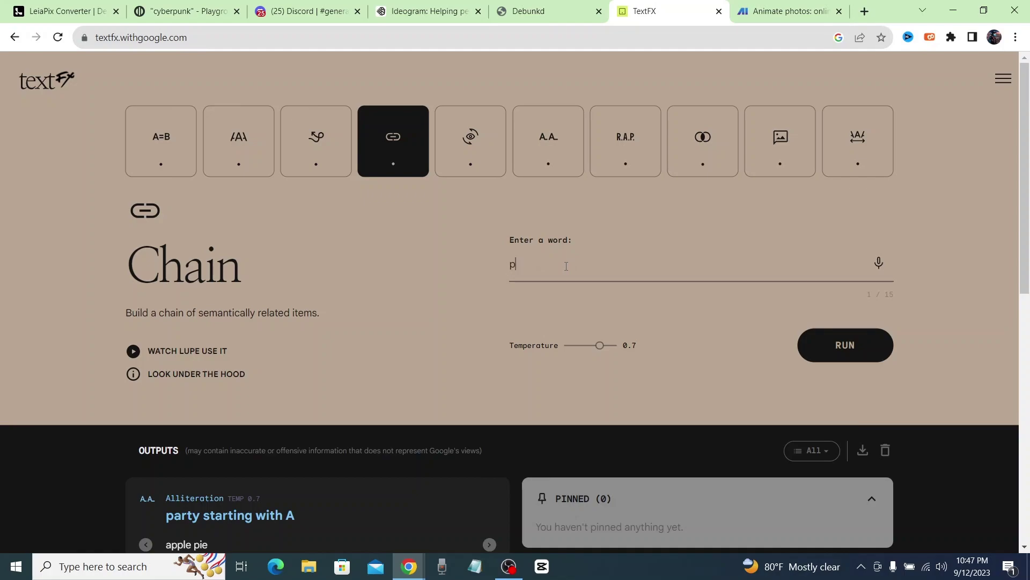
{"action": "left_click", "coordinate": [835, 346]}
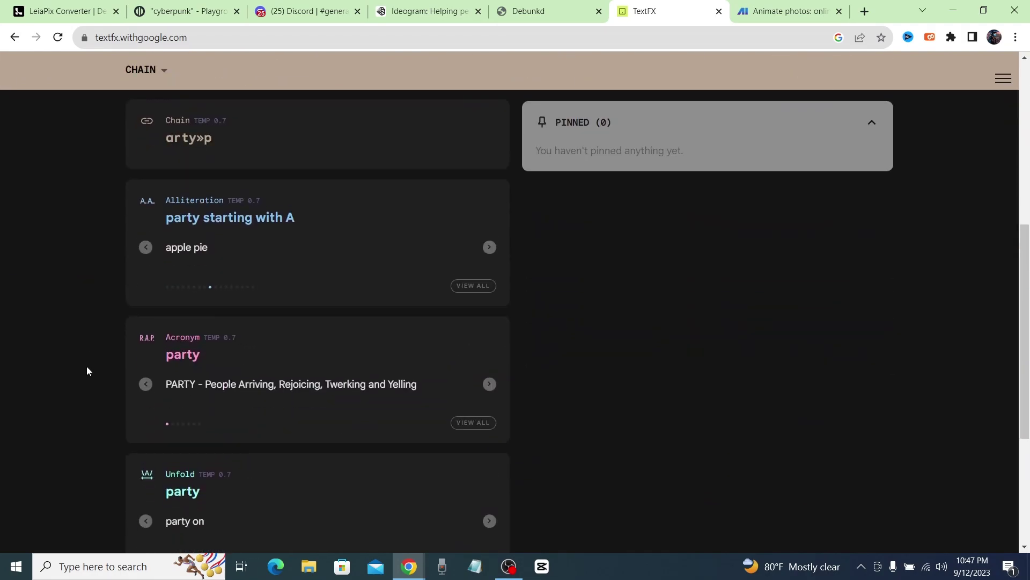
{"action": "scroll", "coordinate": [85, 366], "scroll_direction": "up", "scroll_amount": 4}
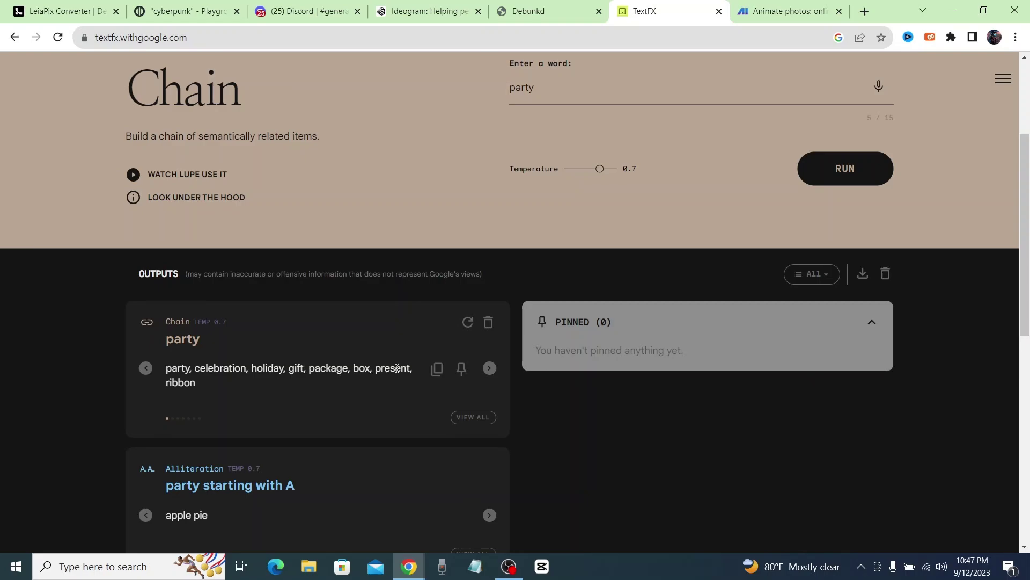
Open the Simile tool and the Explode tool to view what each one offers
{"action": "scroll", "coordinate": [193, 380], "scroll_direction": "up", "scroll_amount": 4}
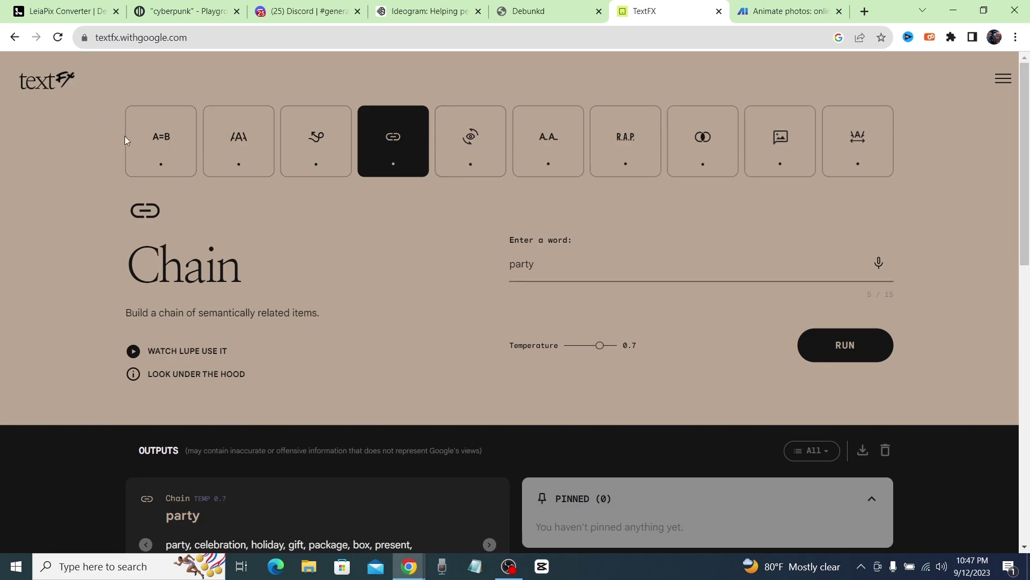
{"action": "left_click", "coordinate": [171, 151]}
{"action": "left_click", "coordinate": [252, 146]}
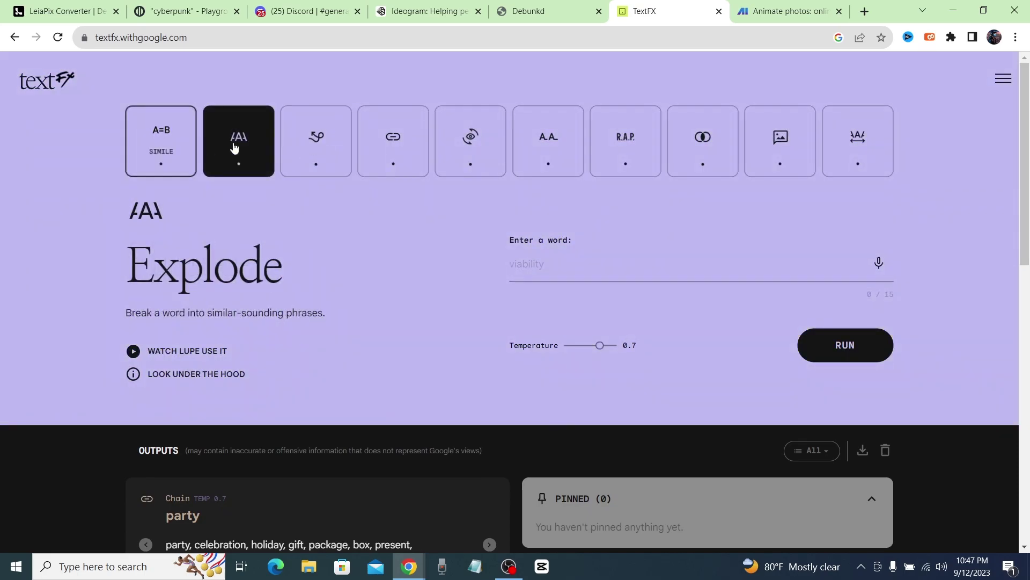
Return to the Simile tool in TextFX and compare its page with the Explode tool
{"action": "left_click", "coordinate": [156, 141]}
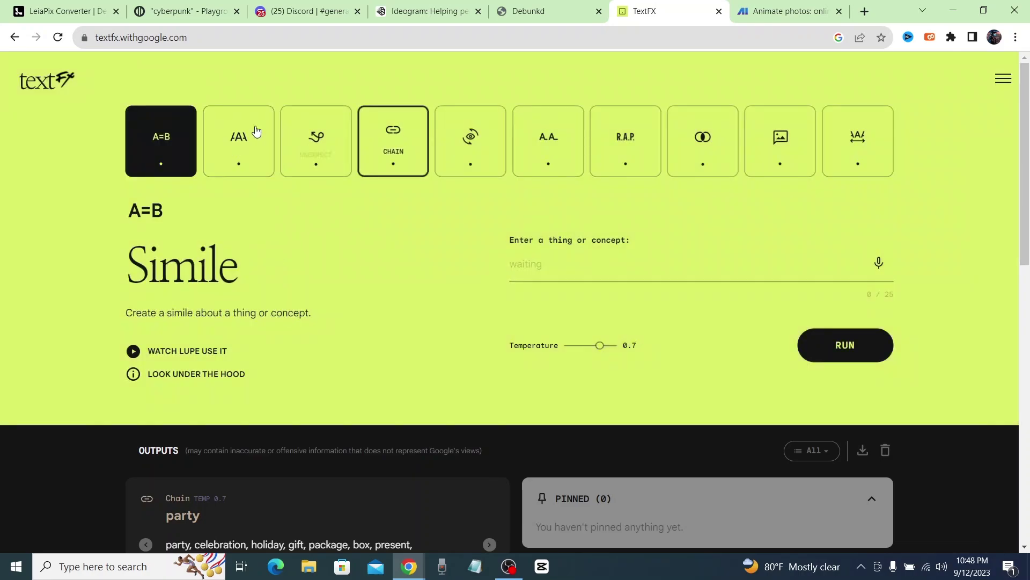
{"action": "left_click", "coordinate": [239, 140]}
{"action": "left_click", "coordinate": [149, 139]}
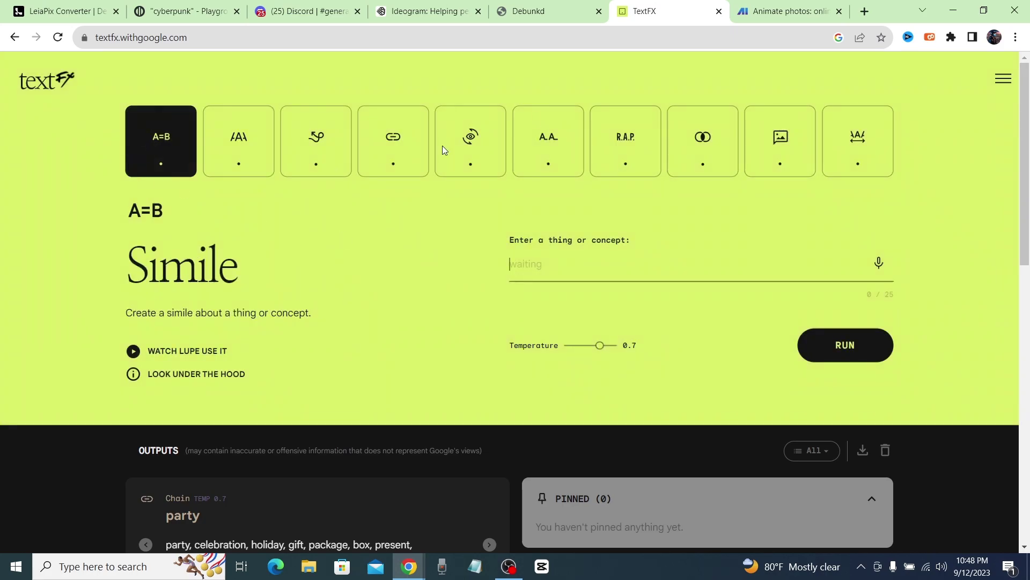
Switch to Nero's AI Face Animation site and look over its introduction and three-step process
{"action": "left_click", "coordinate": [802, 14]}
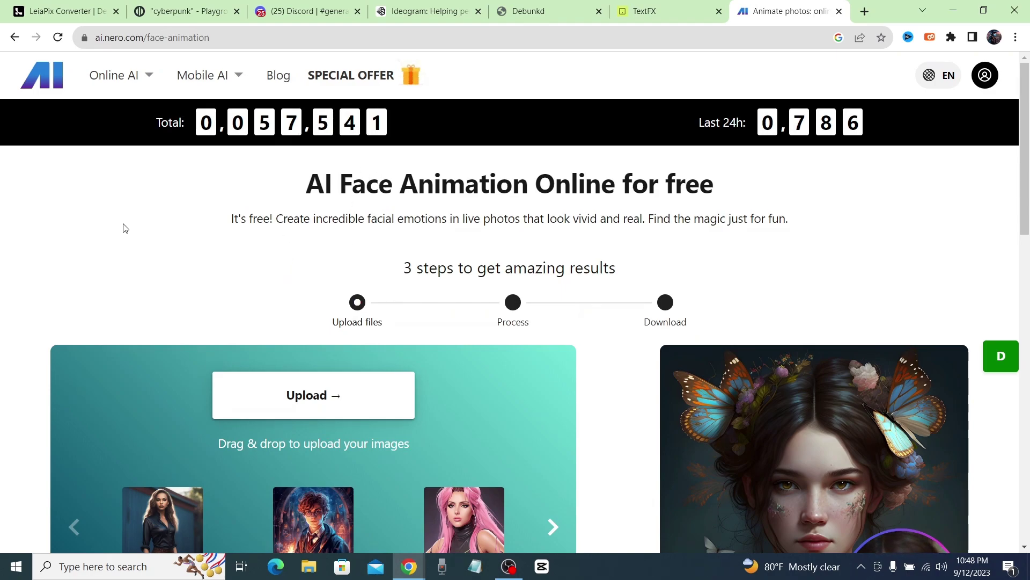
{"action": "scroll", "coordinate": [127, 236], "scroll_direction": "down", "scroll_amount": 1}
{"action": "scroll", "coordinate": [128, 237], "scroll_direction": "up", "scroll_amount": 1}
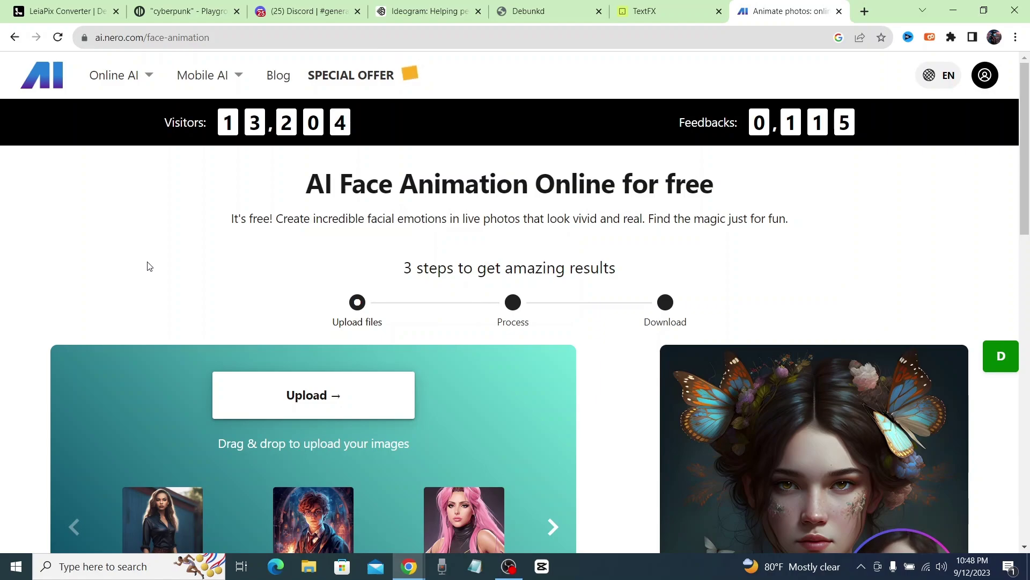
{"action": "scroll", "coordinate": [152, 260], "scroll_direction": "down", "scroll_amount": 1}
{"action": "scroll", "coordinate": [262, 323], "scroll_direction": "up", "scroll_amount": 1}
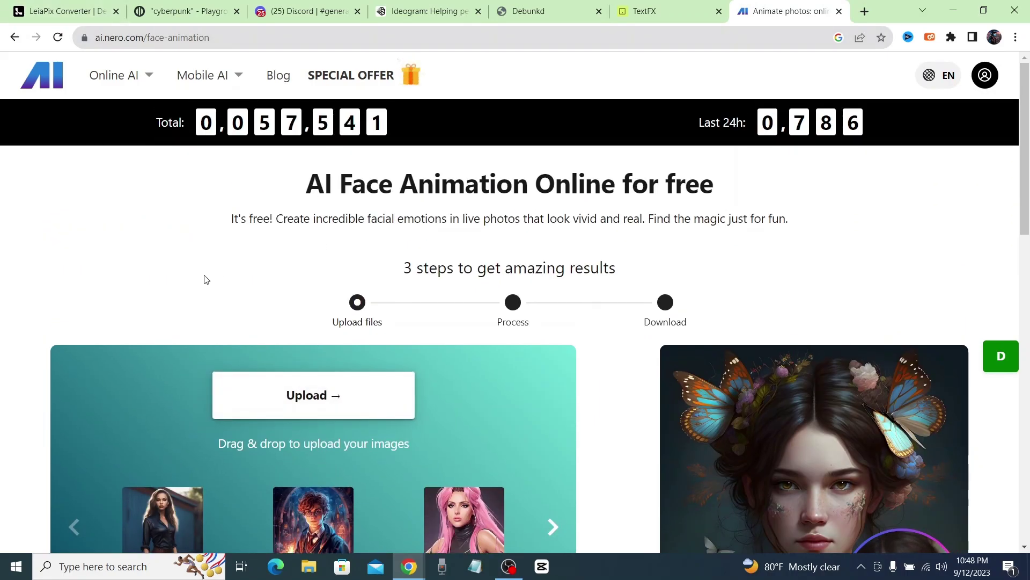
Upload image 24 from the Desktop folder, the figure in the yellow hood, for face animation
{"action": "scroll", "coordinate": [208, 260], "scroll_direction": "down", "scroll_amount": 3}
{"action": "left_click", "coordinate": [362, 182]}
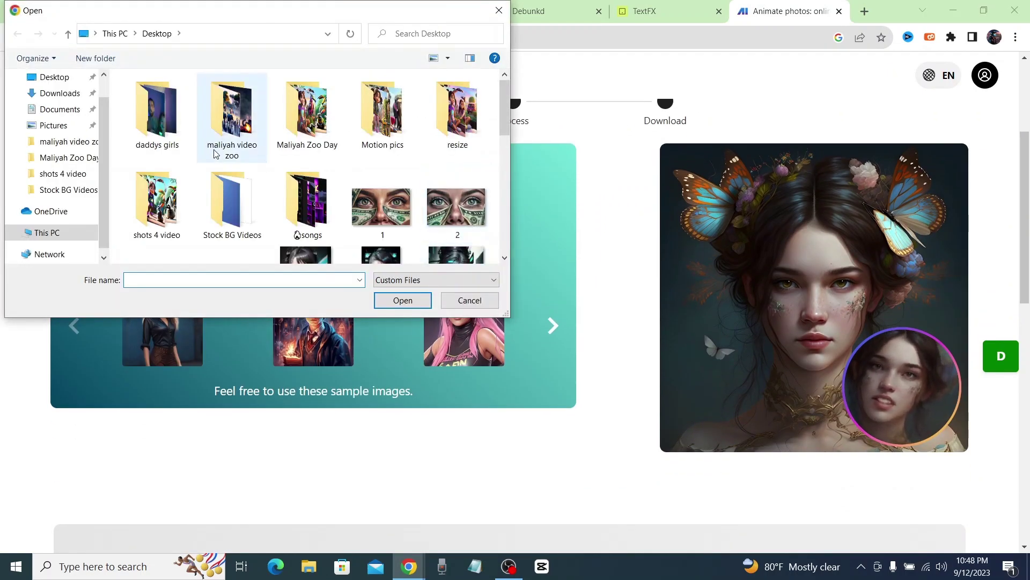
{"action": "scroll", "coordinate": [208, 186], "scroll_direction": "down", "scroll_amount": 5}
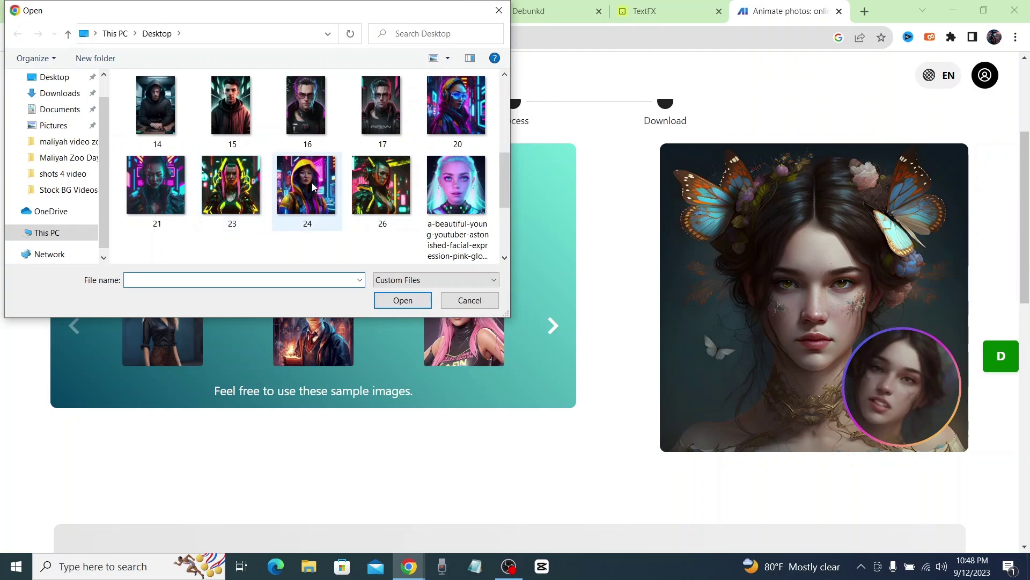
{"action": "left_click", "coordinate": [307, 185]}
{"action": "left_click", "coordinate": [403, 300]}
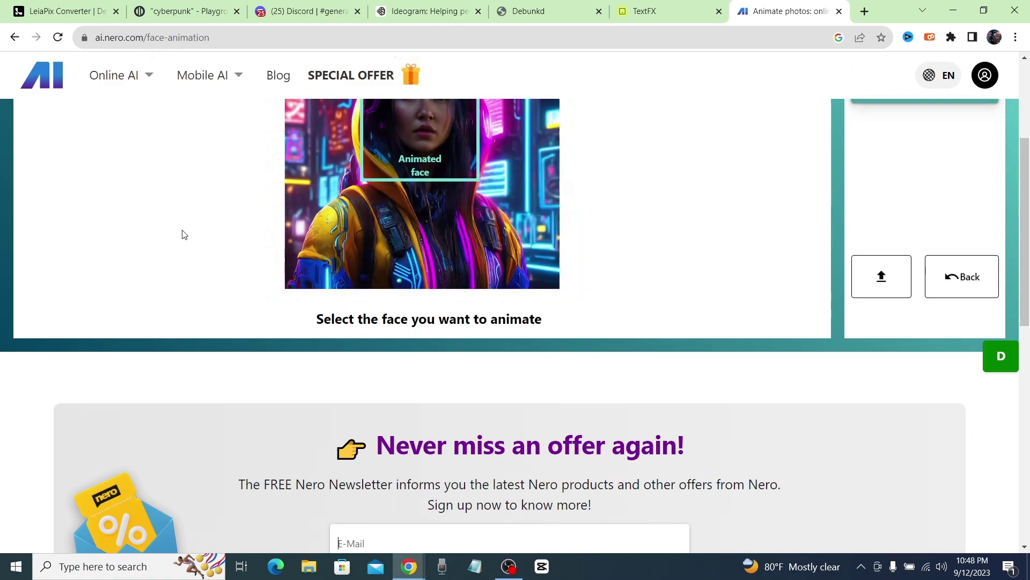
Start the animation of the detected face and dismiss the website rating request
{"action": "scroll", "coordinate": [703, 369], "scroll_direction": "up", "scroll_amount": 4}
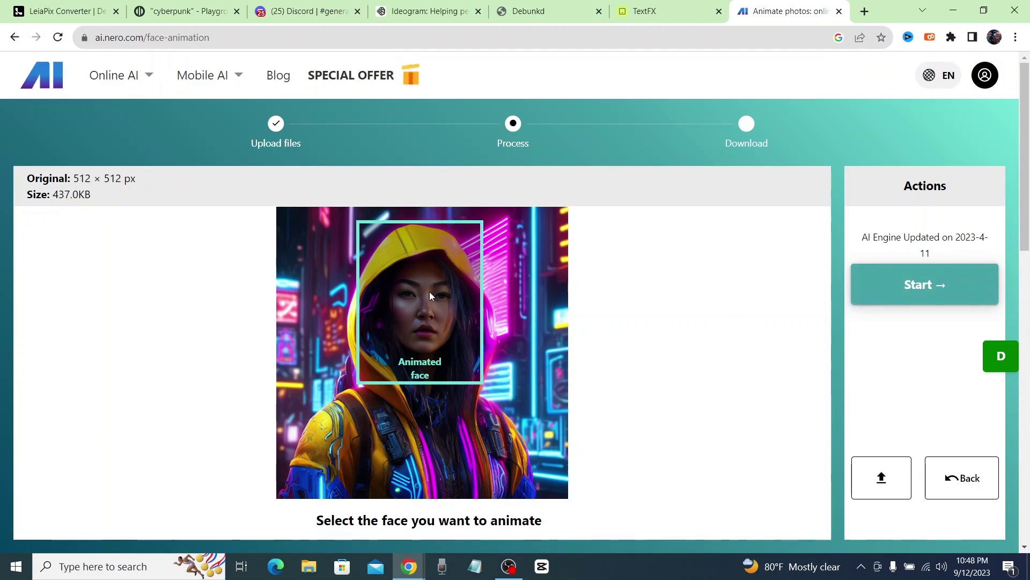
{"action": "left_click", "coordinate": [990, 294]}
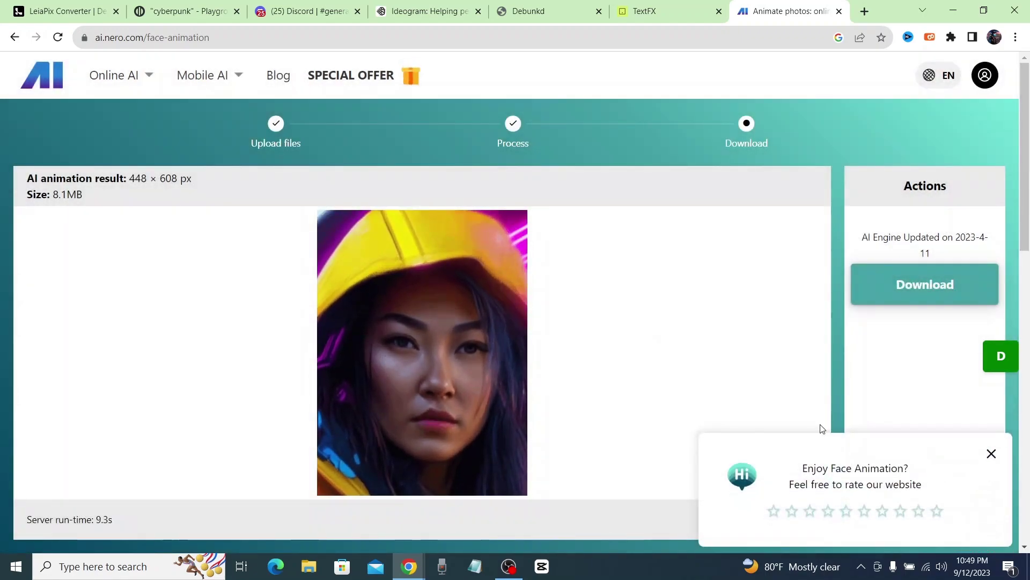
{"action": "left_click", "coordinate": [992, 455]}
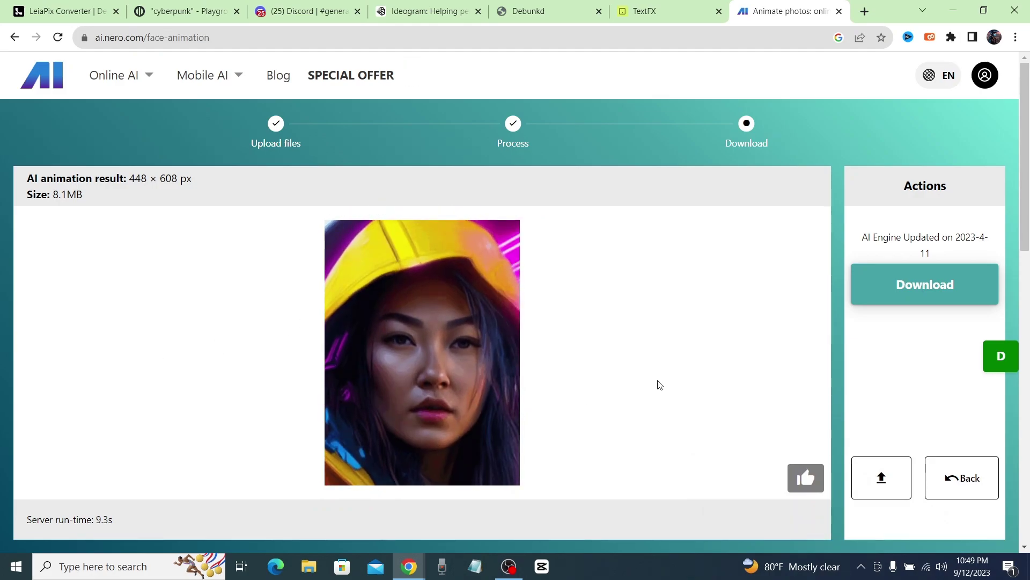
Review the animated face result and download it
{"action": "scroll", "coordinate": [844, 349], "scroll_direction": "down", "scroll_amount": 3}
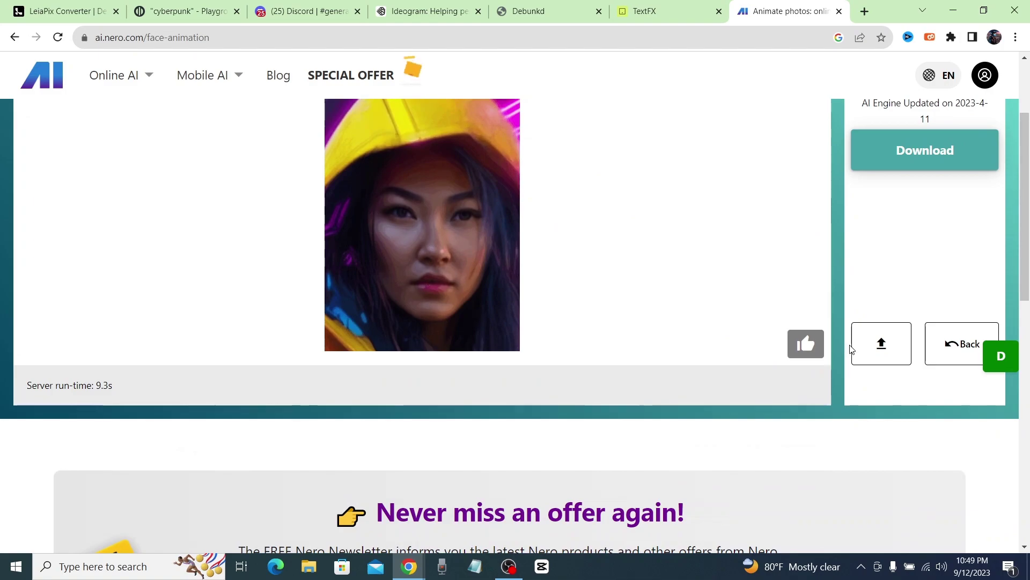
{"action": "scroll", "coordinate": [854, 349], "scroll_direction": "up", "scroll_amount": 3}
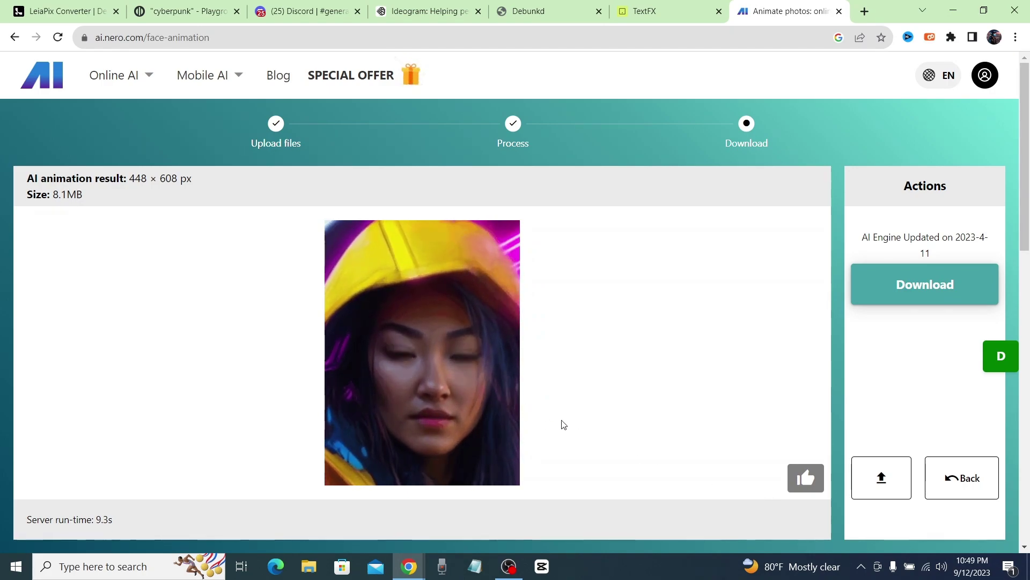
{"action": "left_click", "coordinate": [937, 292]}
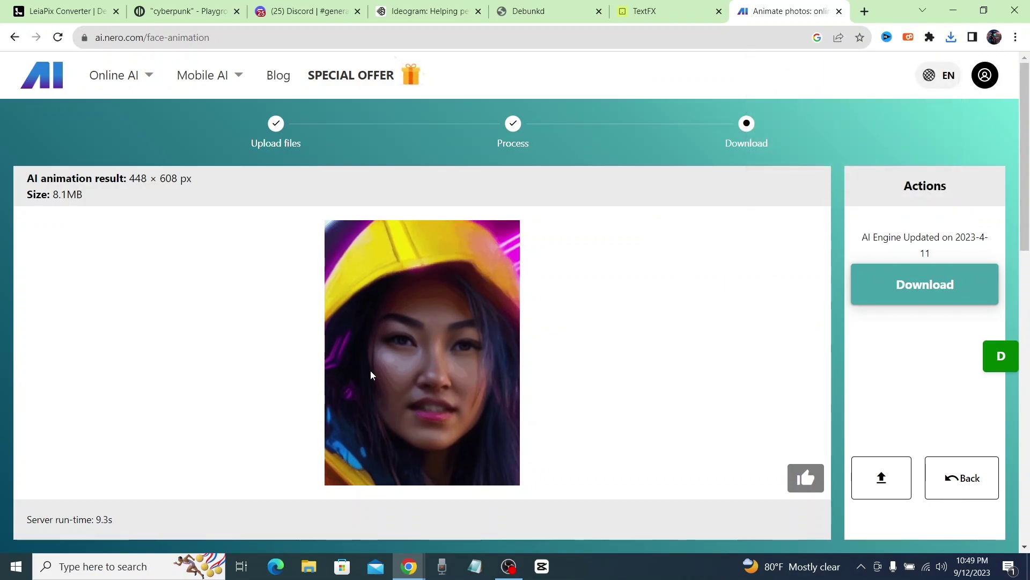
Open Nero's Photo Restoration tool and compare the original and restored versions of the sample portrait
{"action": "left_click", "coordinate": [129, 76]}
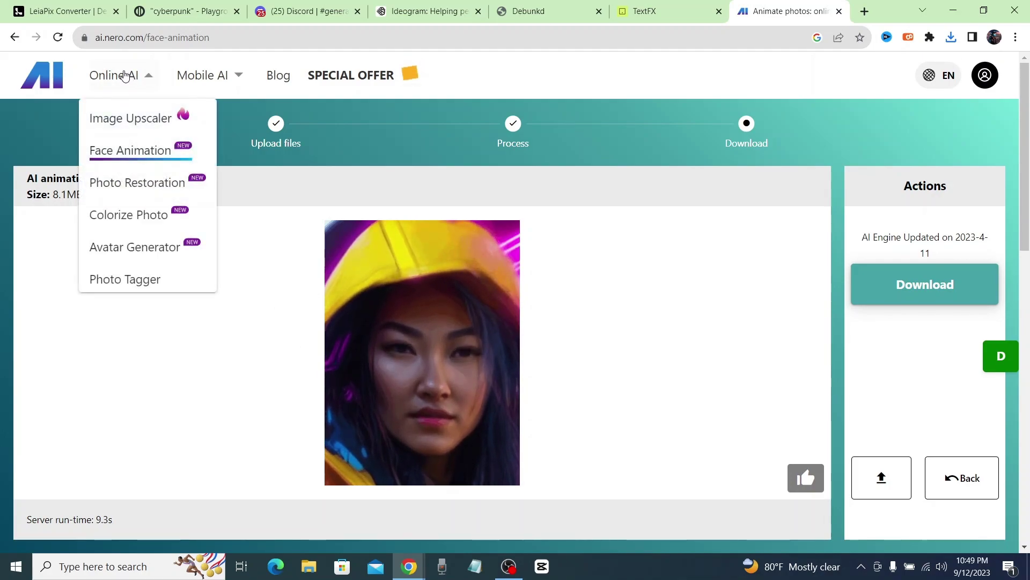
{"action": "left_click", "coordinate": [152, 183]}
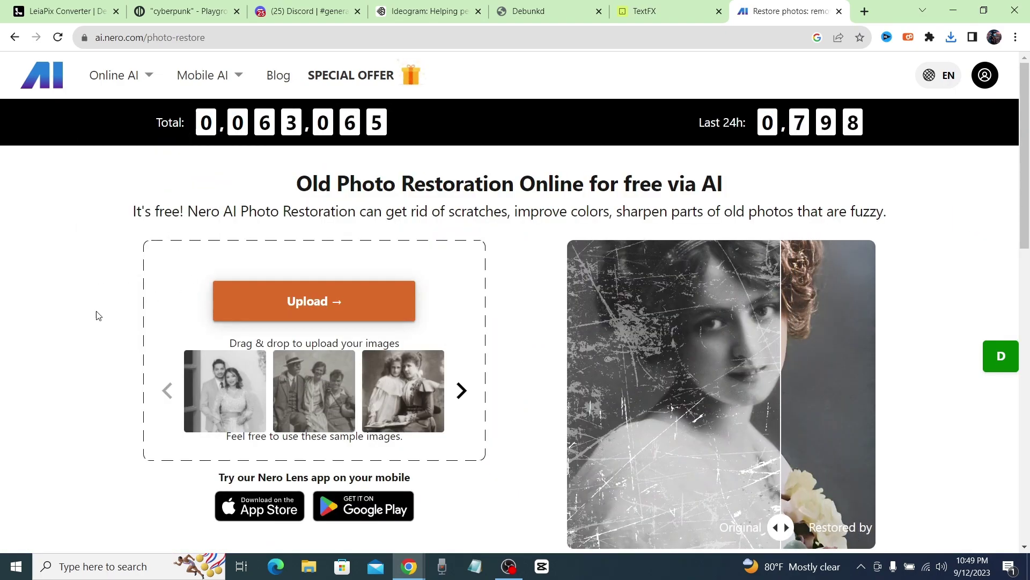
{"action": "scroll", "coordinate": [98, 317], "scroll_direction": "down", "scroll_amount": 3}
{"action": "scroll", "coordinate": [98, 317], "scroll_direction": "up", "scroll_amount": 3}
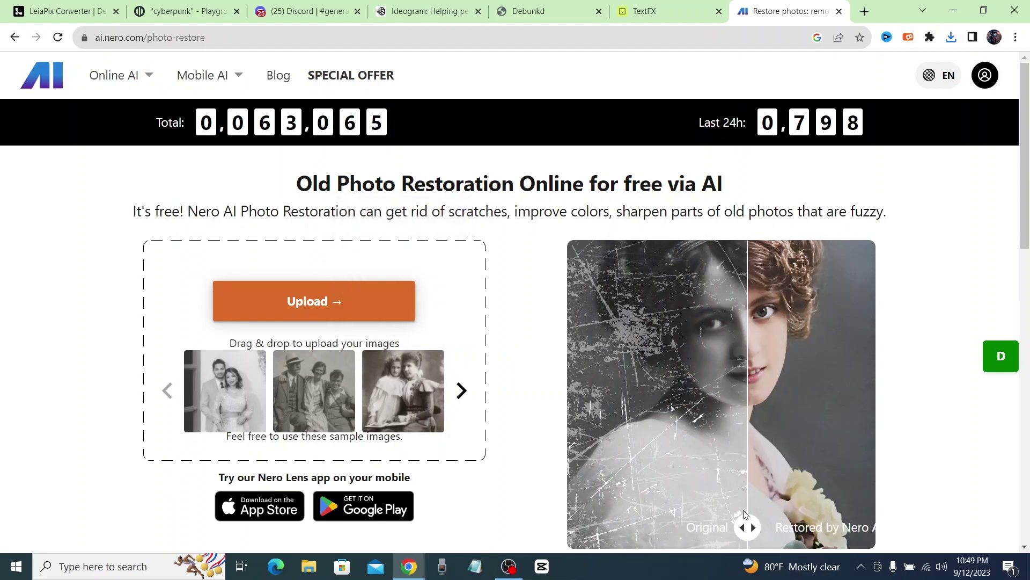
{"action": "left_click_drag", "start_coordinate": [662, 528], "coordinate": [742, 340]}
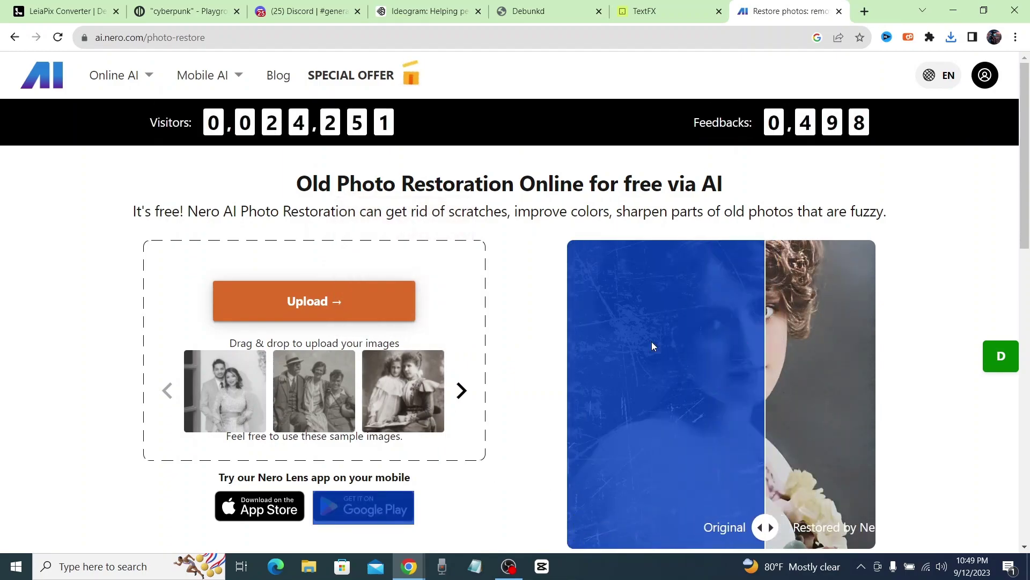
Open the Colorize Photo tool and the Avatar Generator to view what each one offers
{"action": "left_click", "coordinate": [109, 74]}
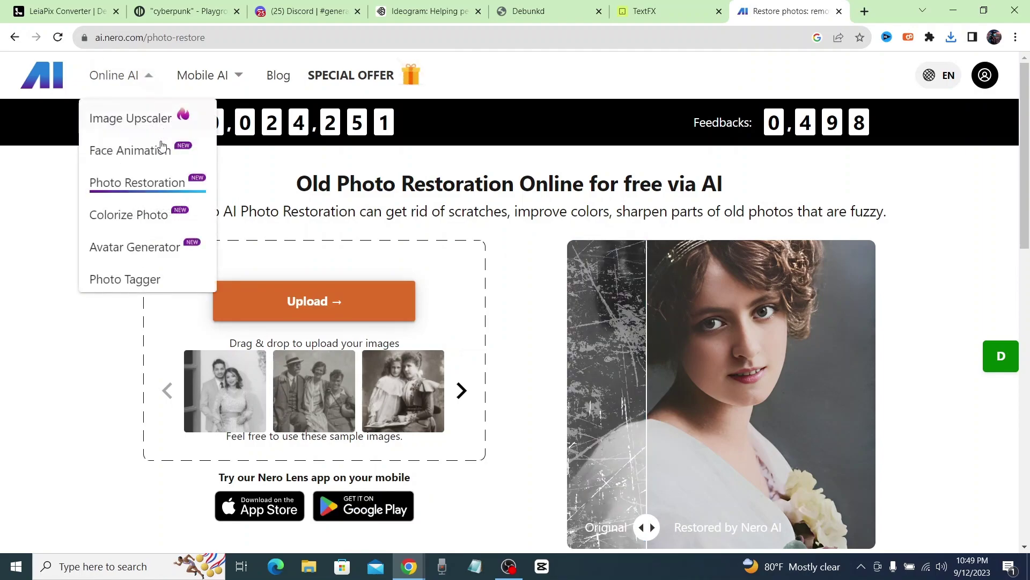
{"action": "left_click", "coordinate": [155, 214]}
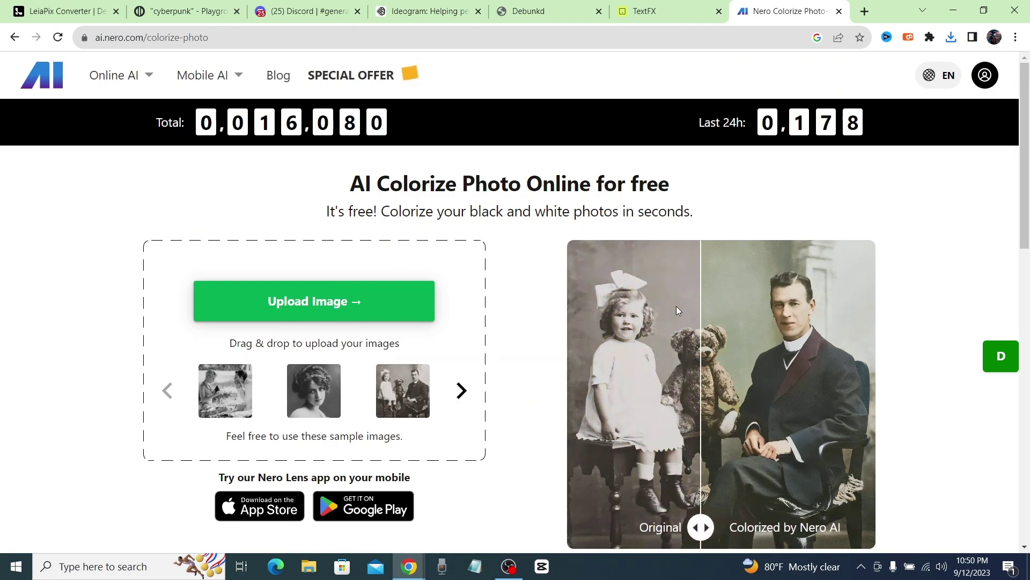
{"action": "mouse_move", "coordinate": [122, 88]}
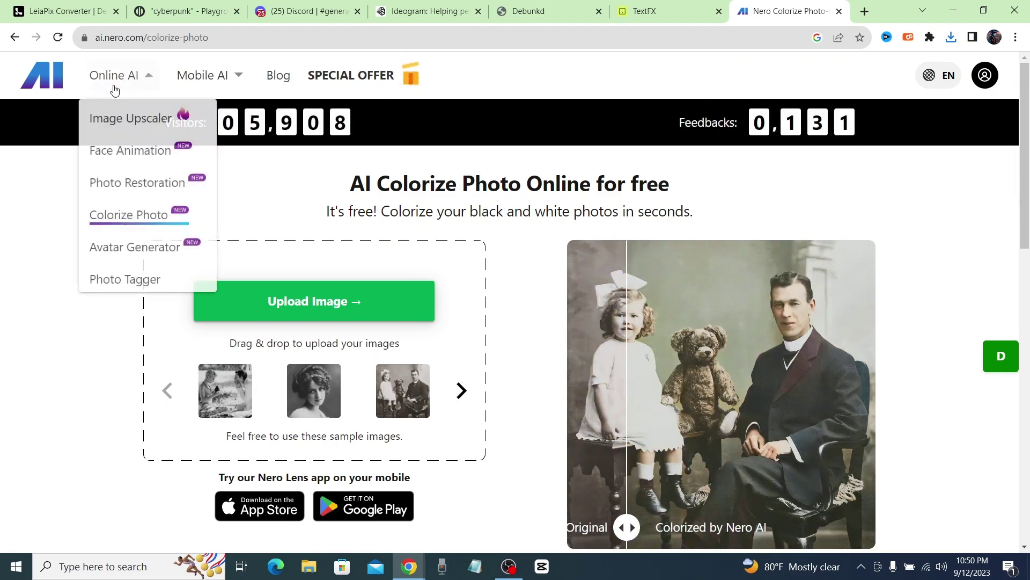
{"action": "left_click", "coordinate": [143, 249]}
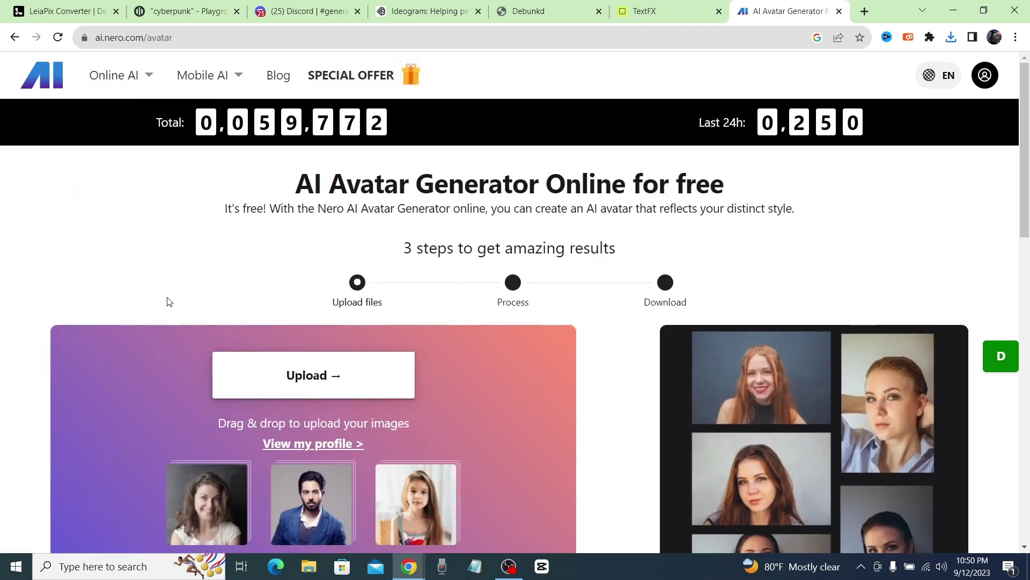
{"action": "scroll", "coordinate": [195, 242], "scroll_direction": "down", "scroll_amount": 1}
{"action": "scroll", "coordinate": [195, 242], "scroll_direction": "down", "scroll_amount": 2}
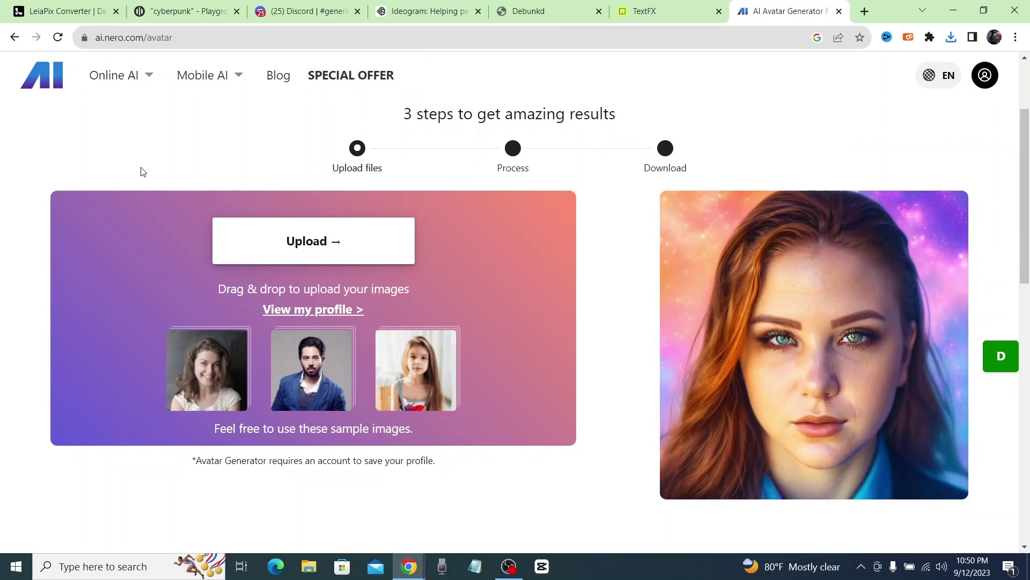
{"action": "scroll", "coordinate": [125, 128], "scroll_direction": "up", "scroll_amount": 2}
Review the list of Nero's online AI tools and the Avatar Generator's upload section and samples
{"action": "left_click", "coordinate": [119, 79]}
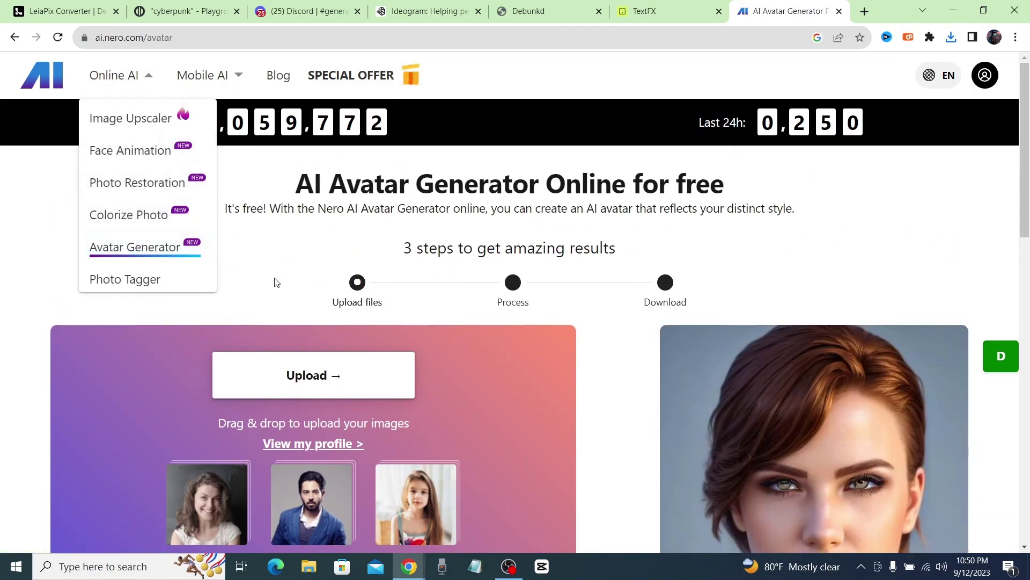
{"action": "left_click", "coordinate": [261, 262]}
{"action": "scroll", "coordinate": [252, 260], "scroll_direction": "down", "scroll_amount": 2}
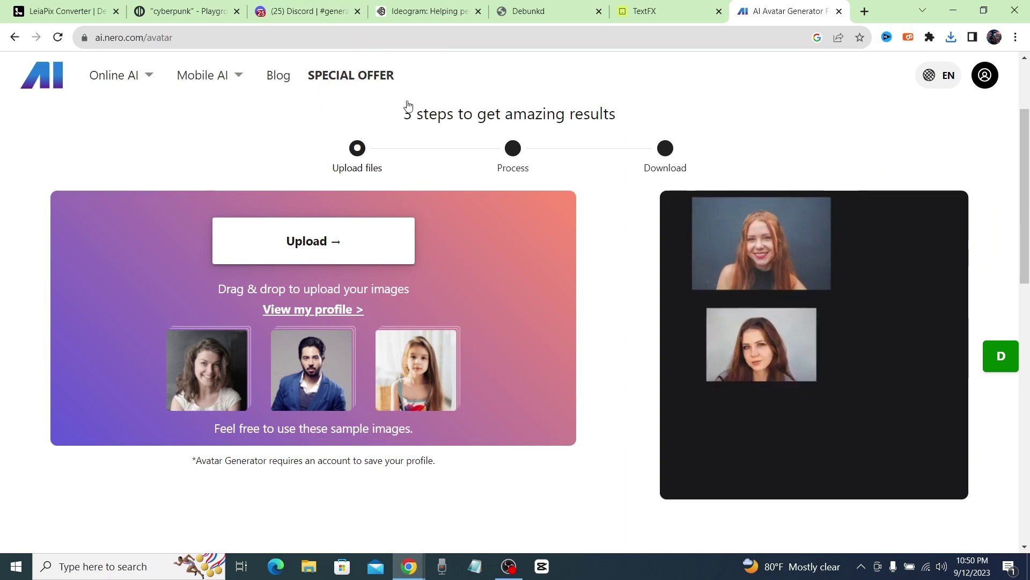
{"action": "scroll", "coordinate": [532, 268], "scroll_direction": "up", "scroll_amount": 3}
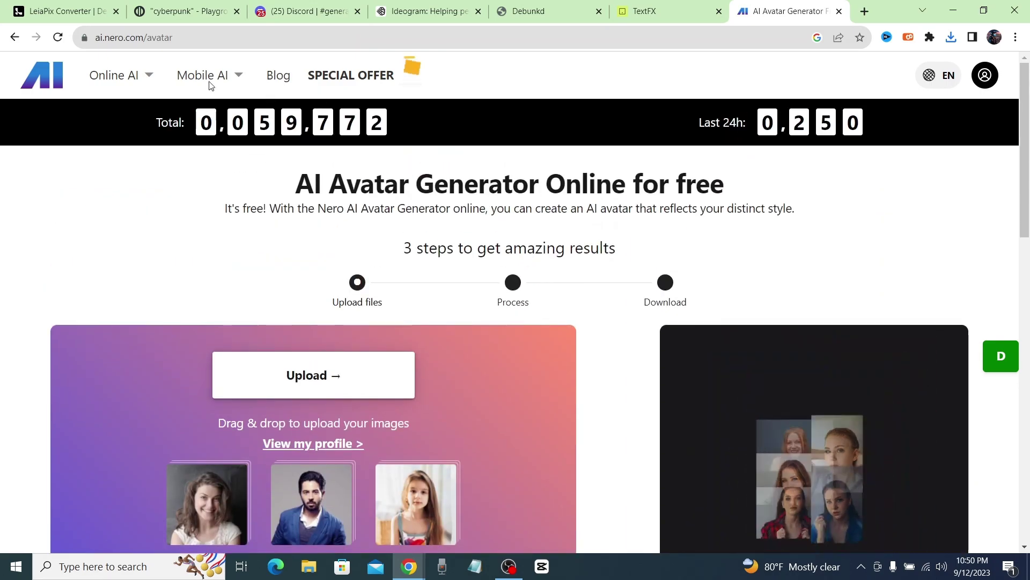